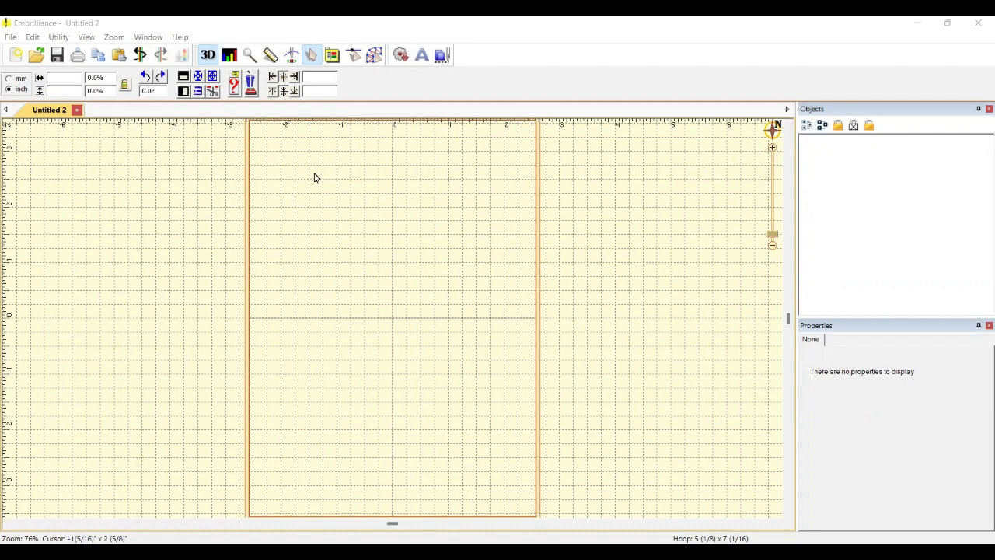
- Insert the Heart 1 outline from the Embrilliance: Outlines catalog in the design library
click(374, 55)
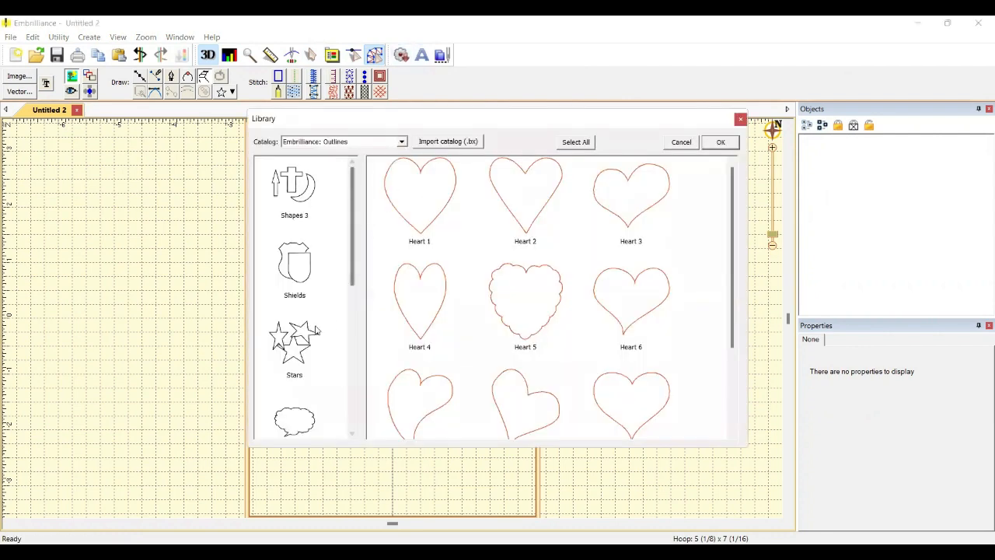
scroll(324, 345, down, 5)
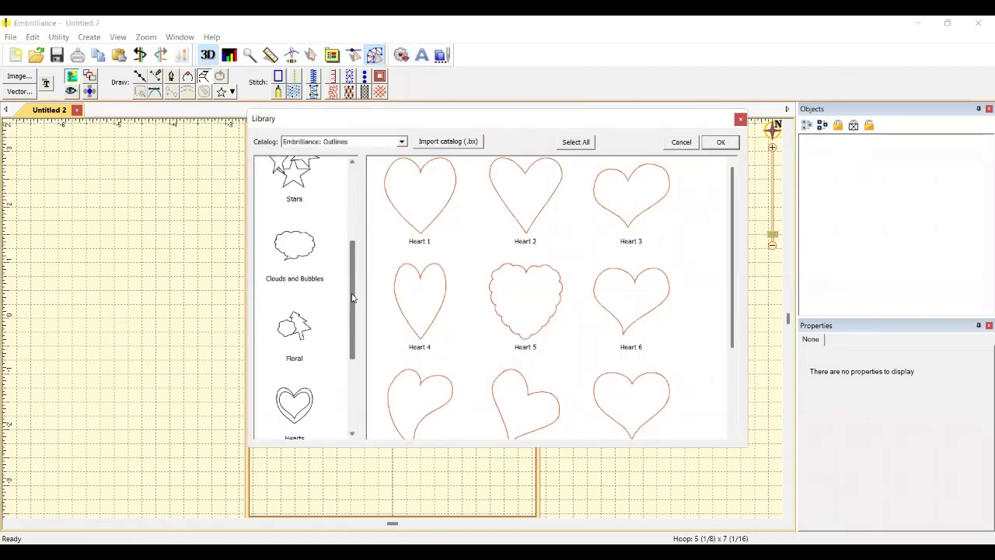
click(443, 187)
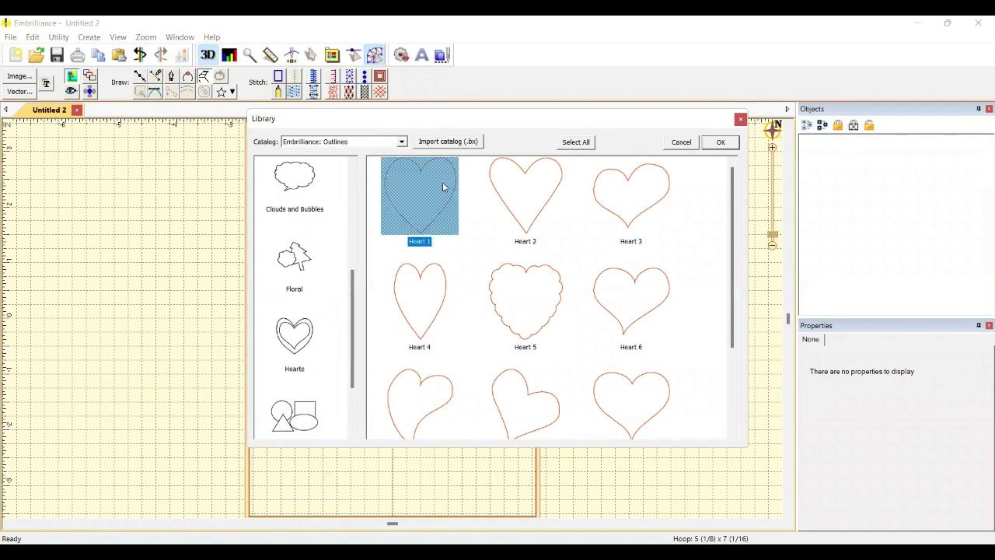
click(721, 145)
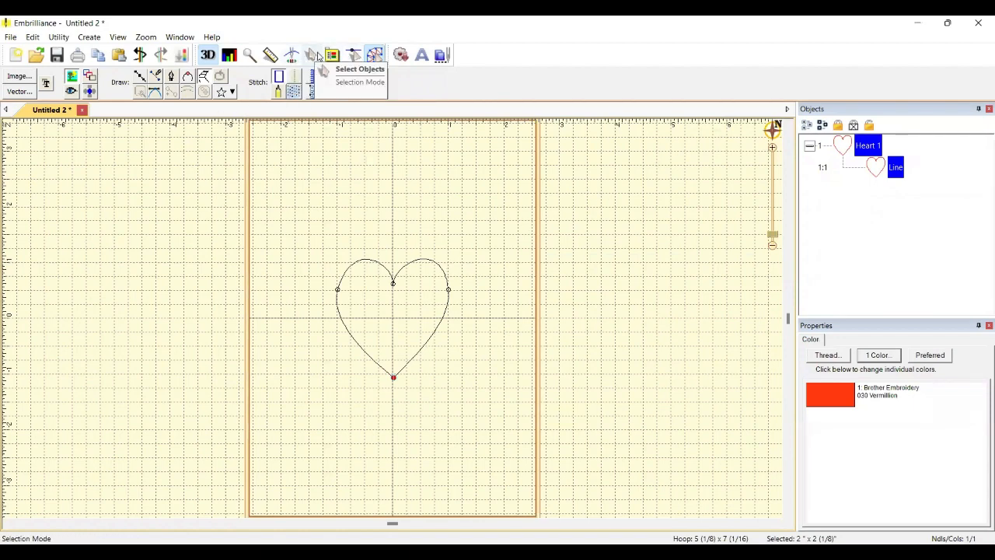
- Resize the heart to 4 inches wide, then shorten it from its lower edge to about 3 9/16 inches tall
click(311, 52)
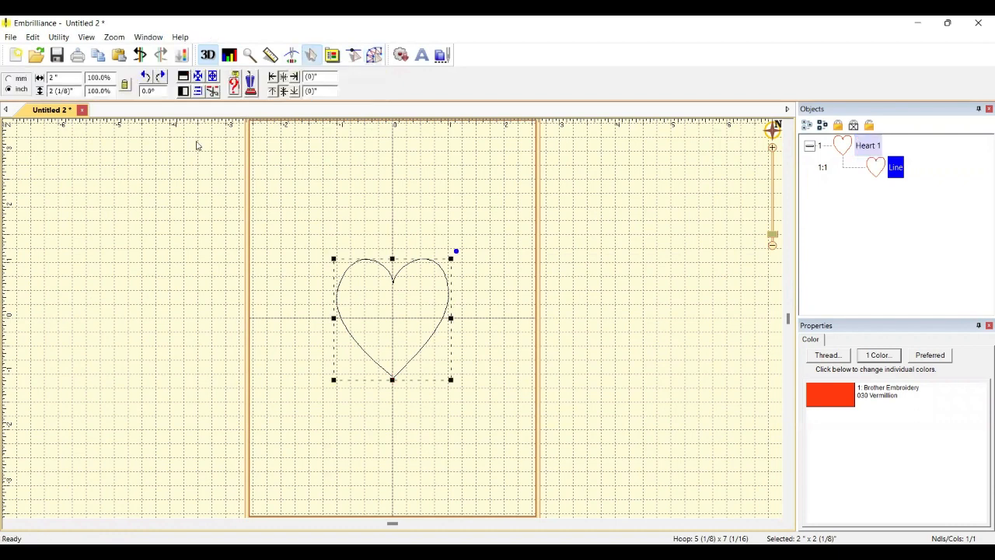
double_click(56, 78)
text(4)
key(Return)
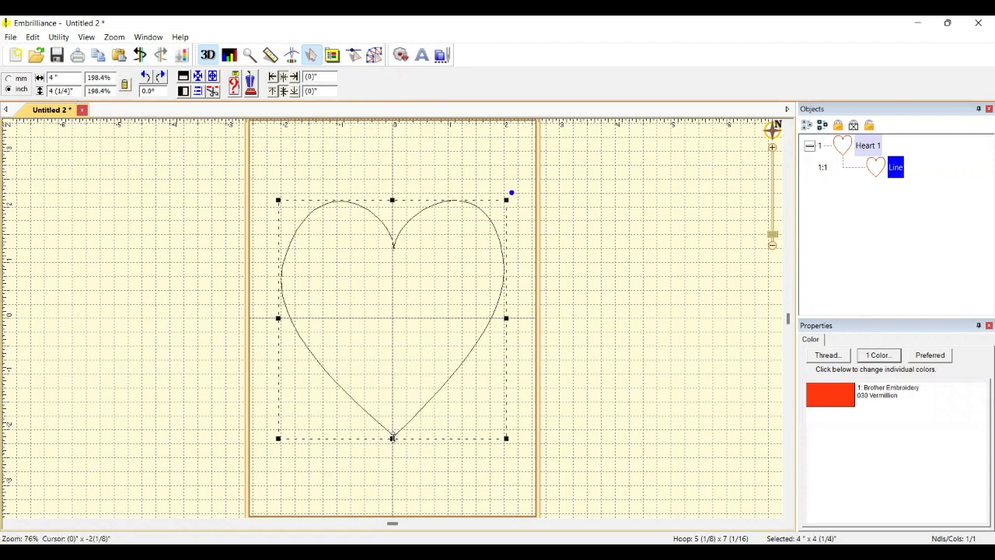
drag(392, 437, 388, 401)
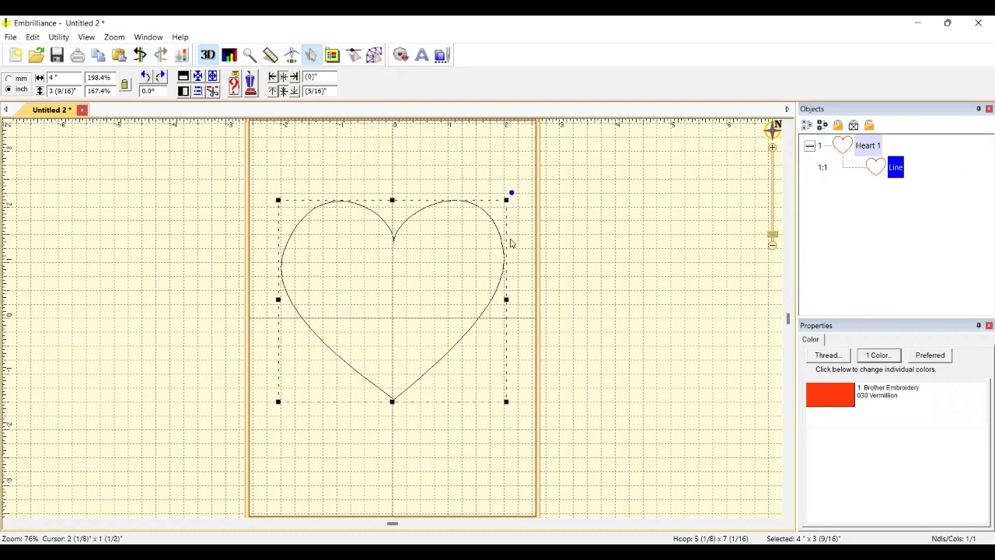
- Duplicate the heart outline in place and set the copy's thread color to Brother Embroidery Applique
click(117, 56)
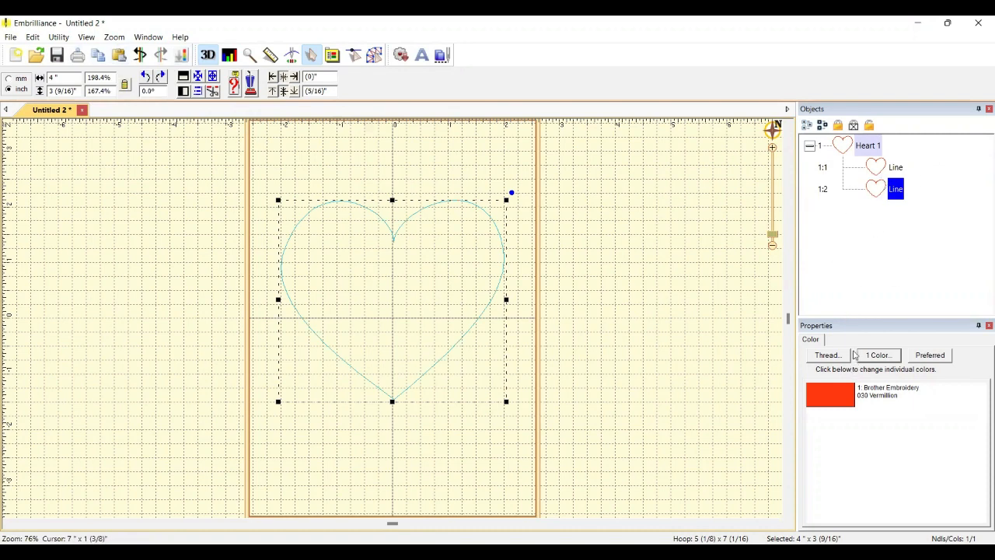
click(842, 398)
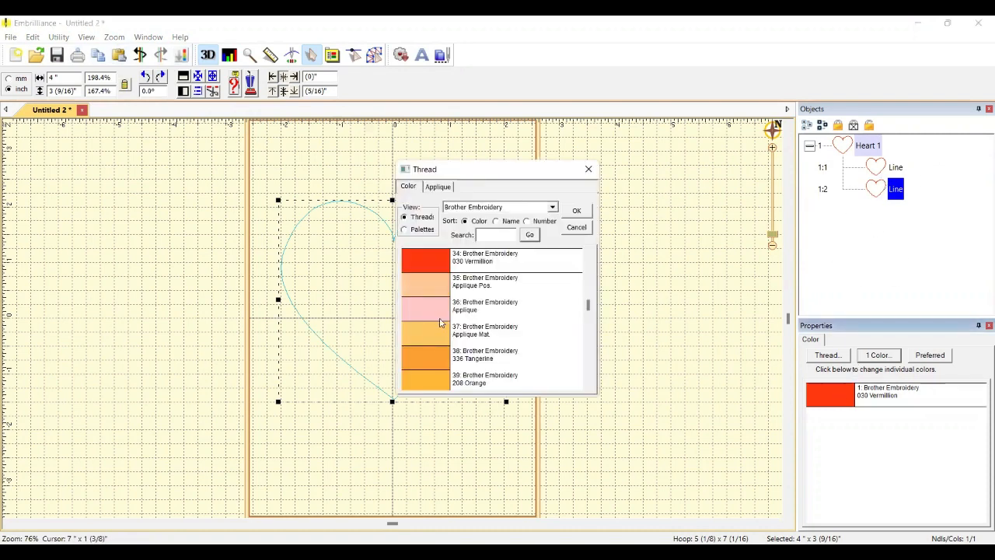
double_click(438, 310)
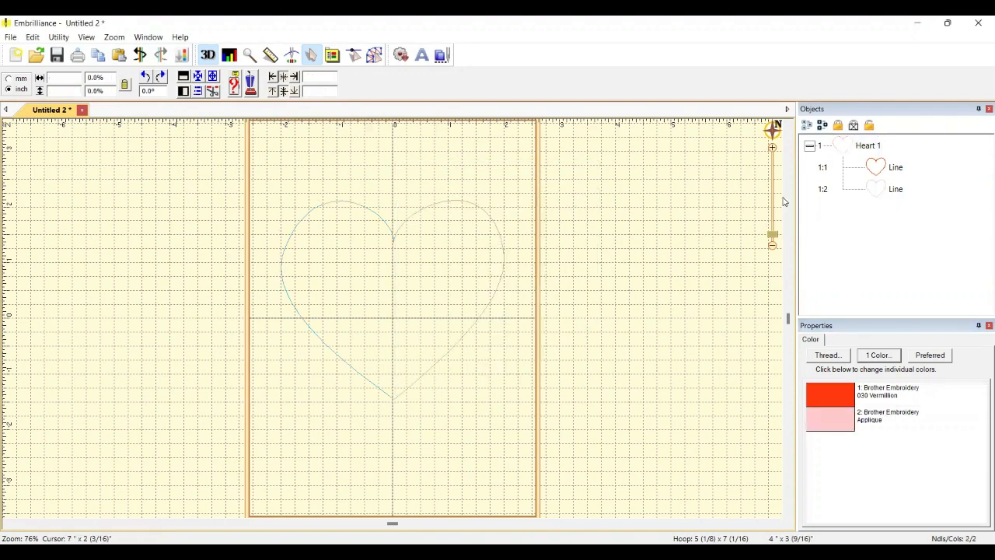
- Scale the Applique-colored heart copy proportionally to 3.25 inches wide
click(890, 192)
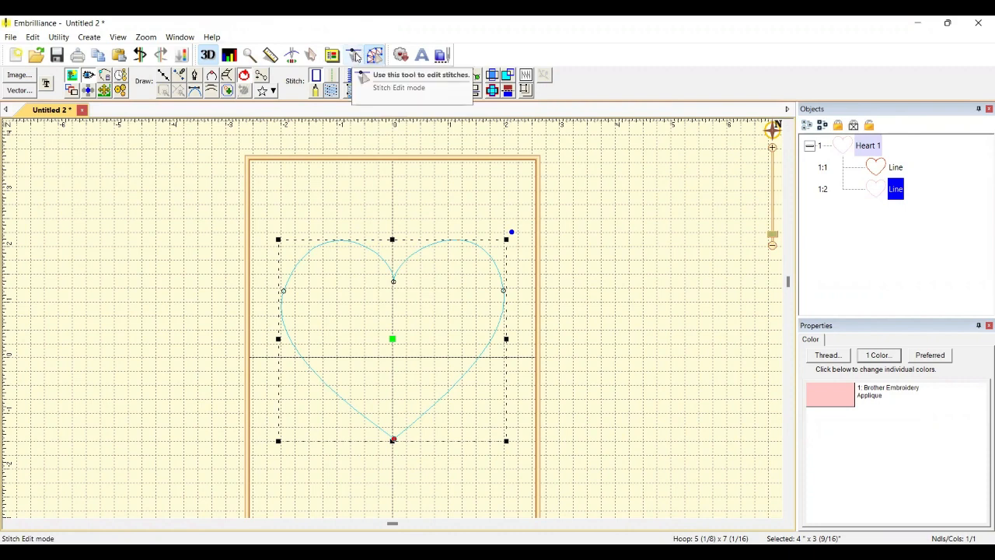
click(311, 57)
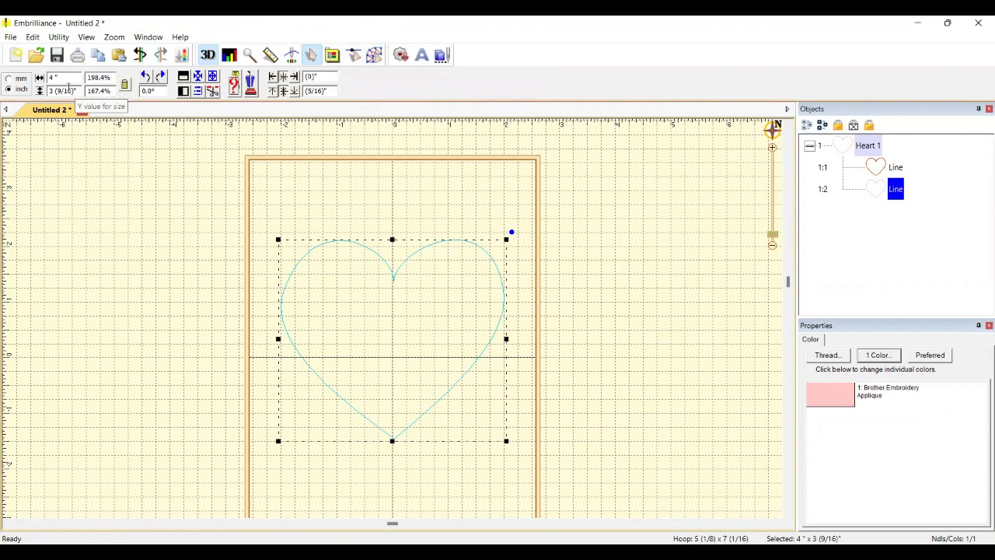
drag(69, 76, 41, 82)
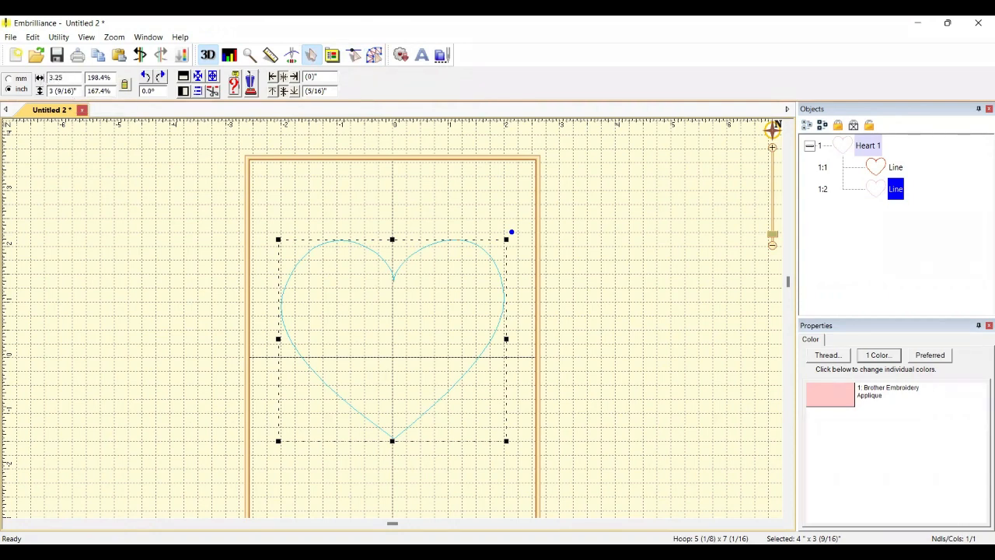
key(Return)
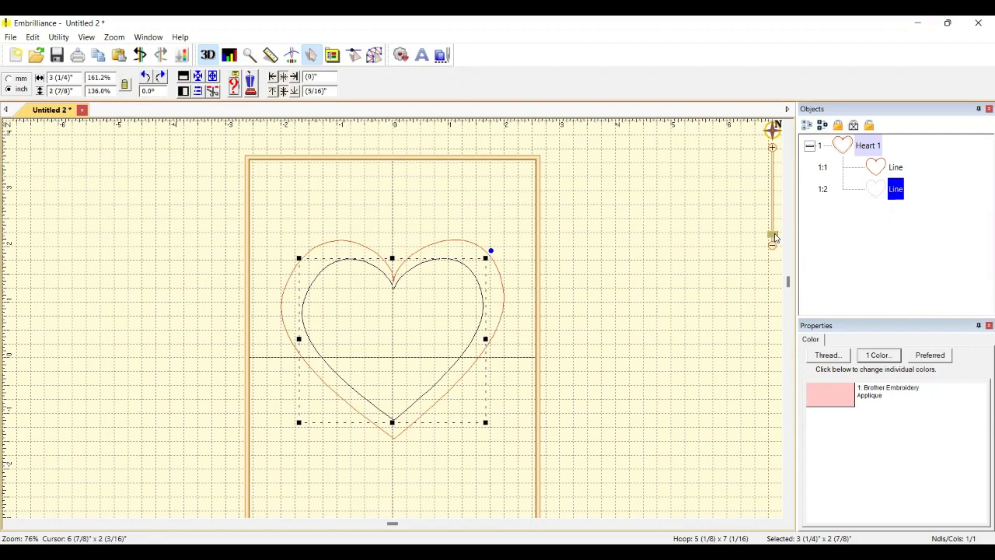
- Reshape the inner heart by lowering its top notch point and raising its bottom tip, for a height of about 2 5/8 inches
scroll(774, 233, up, 2)
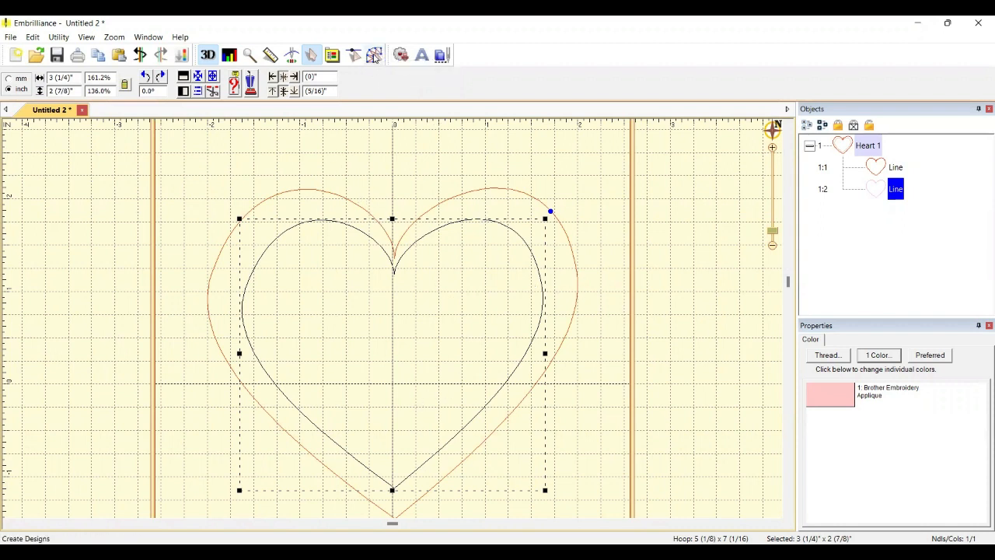
click(374, 56)
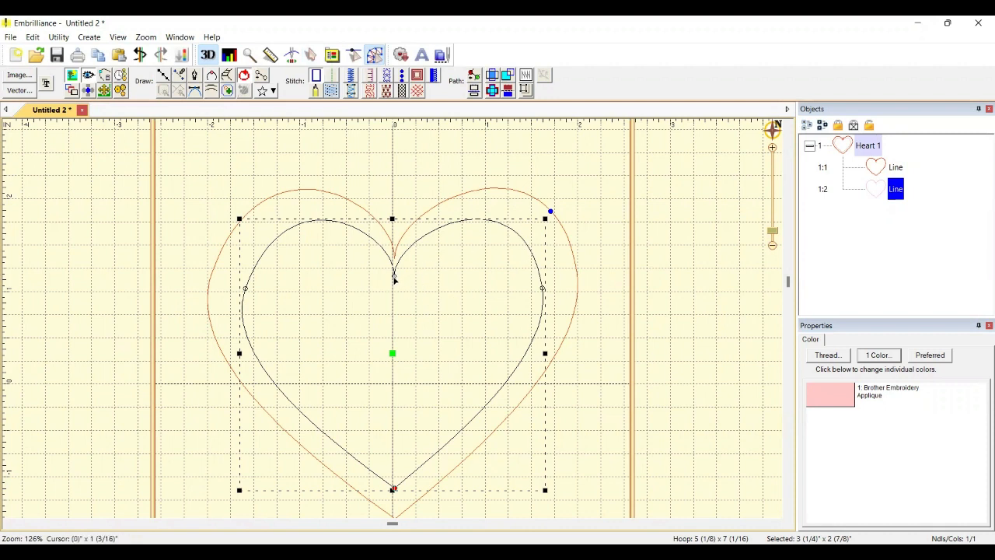
drag(394, 281, 392, 301)
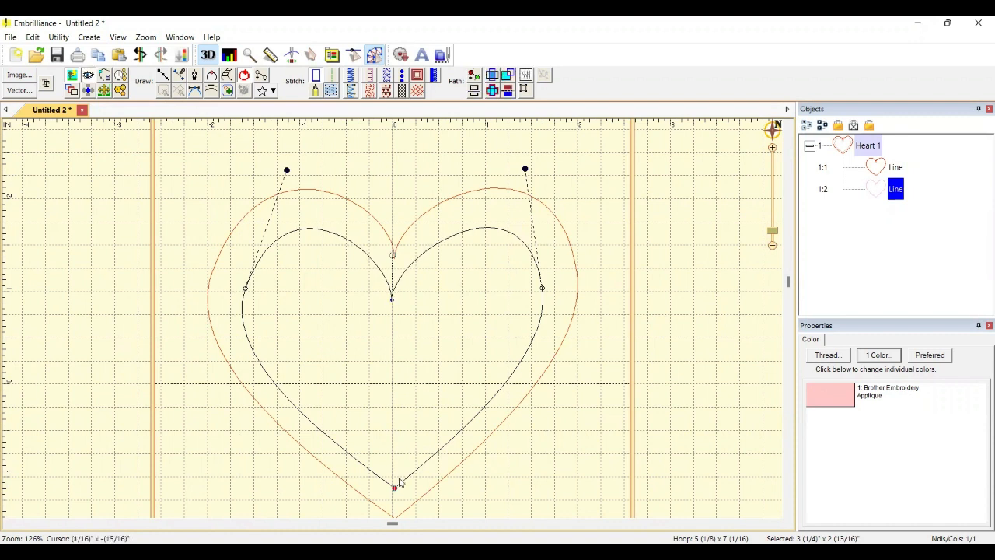
drag(394, 487, 394, 467)
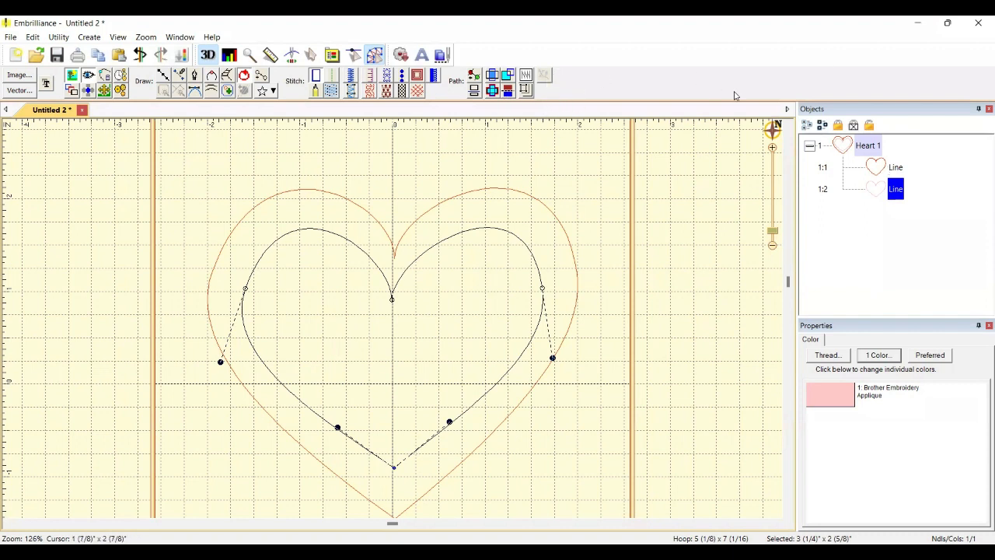
- Combine the outer and inner heart outlines into an additional double-heart line object
ctrl+click(895, 168)
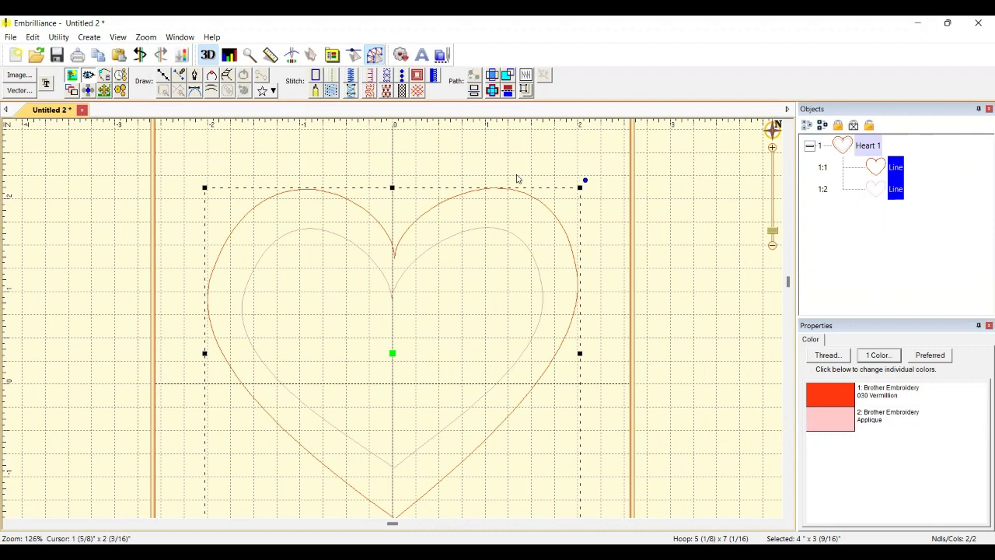
click(493, 91)
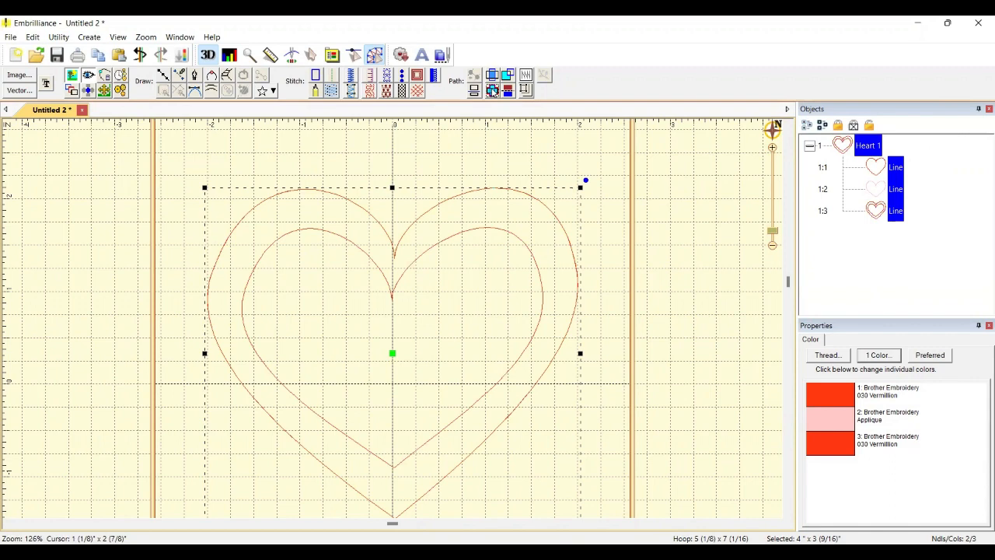
click(614, 220)
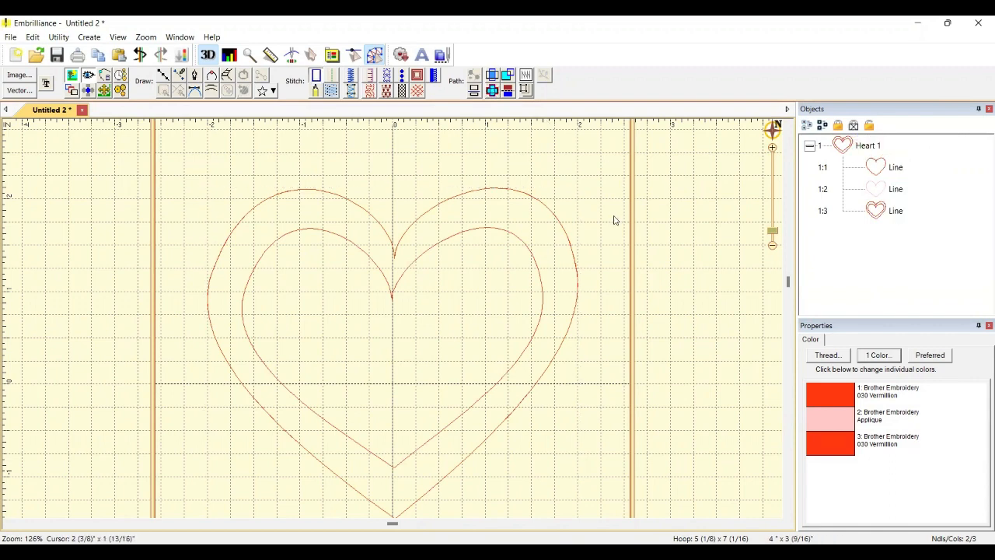
- Try converting the combined double-heart line into a satin column
click(895, 211)
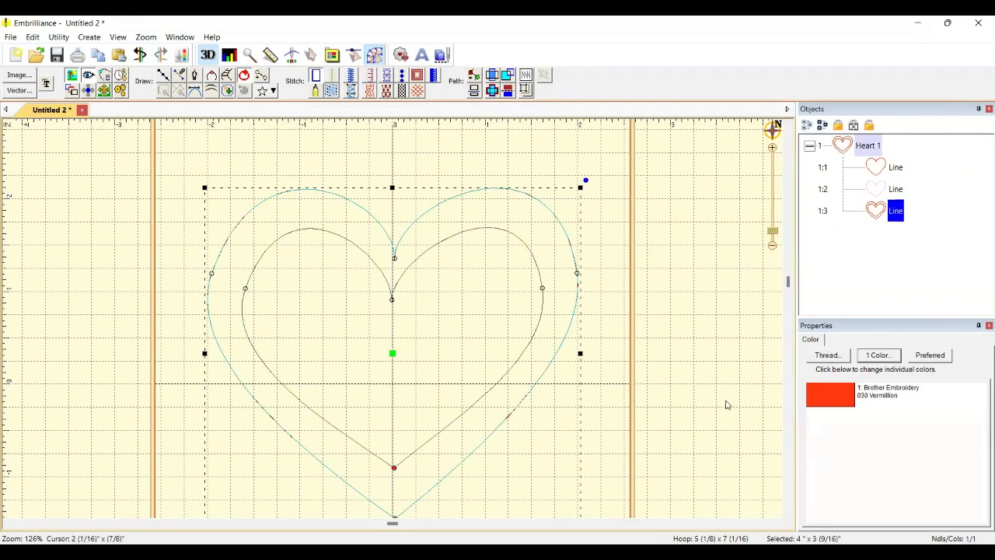
scroll(726, 405, down, 5)
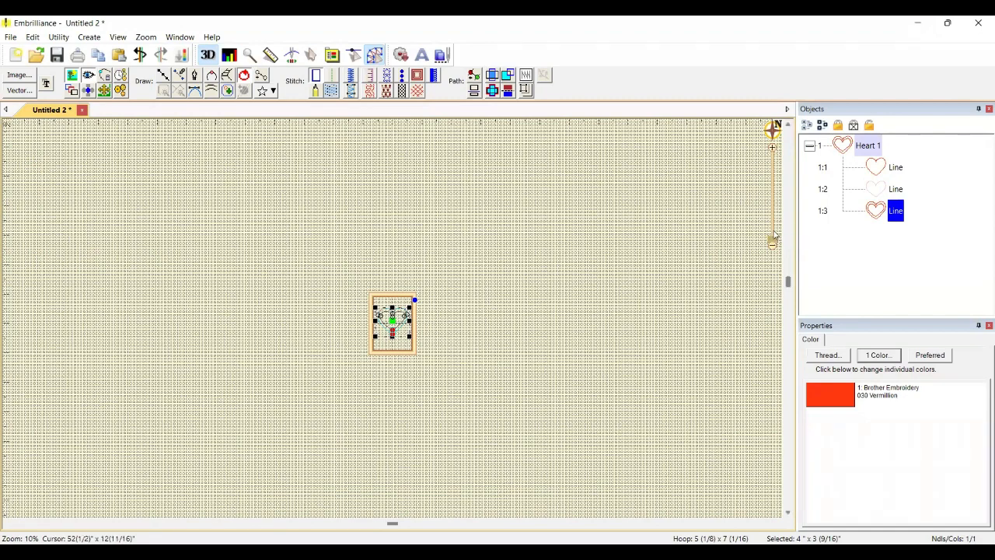
click(772, 244)
drag(773, 242, 772, 232)
click(887, 214)
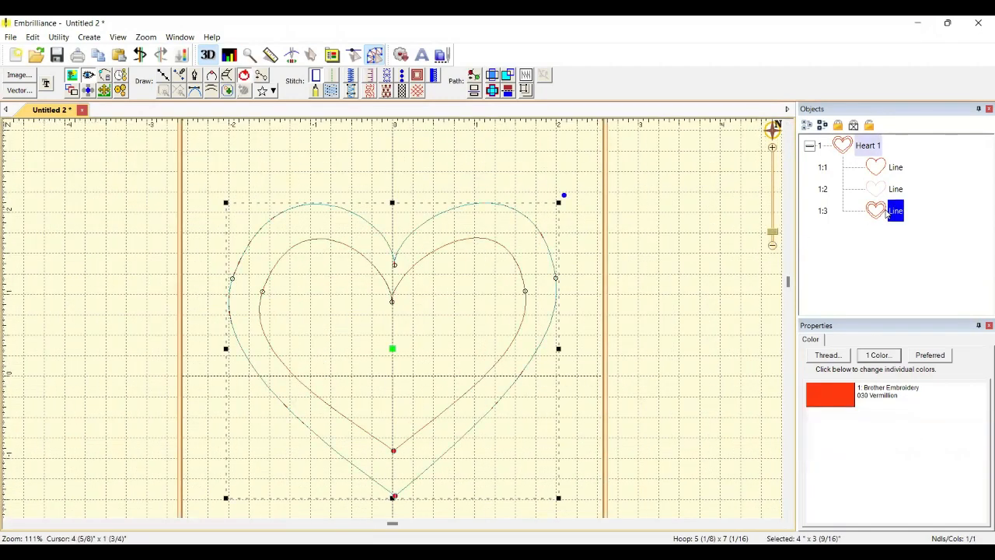
click(351, 91)
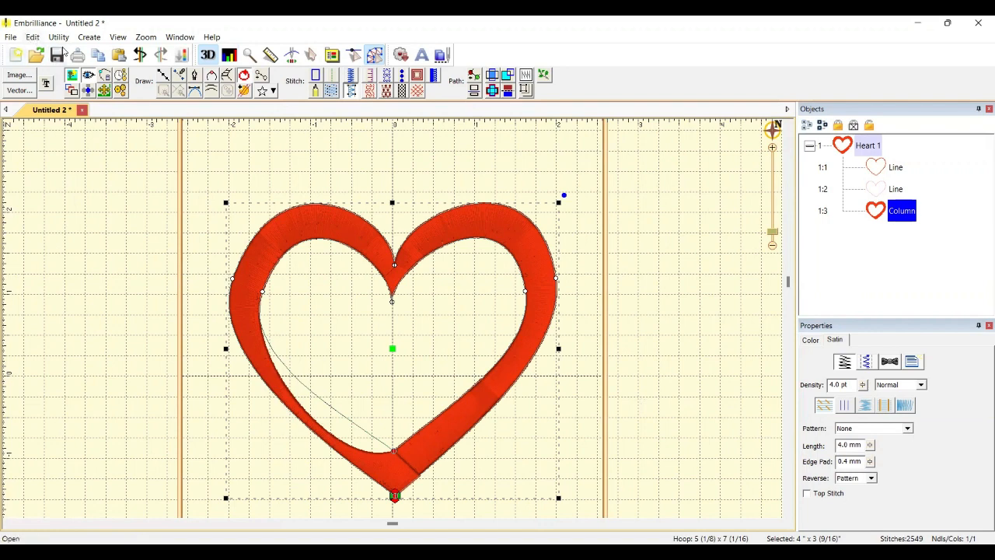
- Undo the satin column conversion and delete the combined double-heart line
click(140, 56)
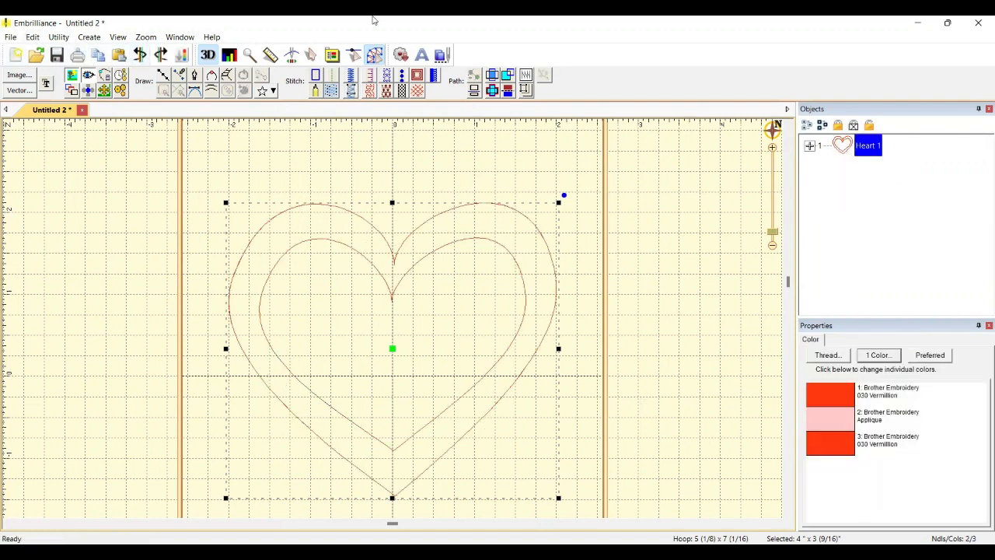
click(809, 146)
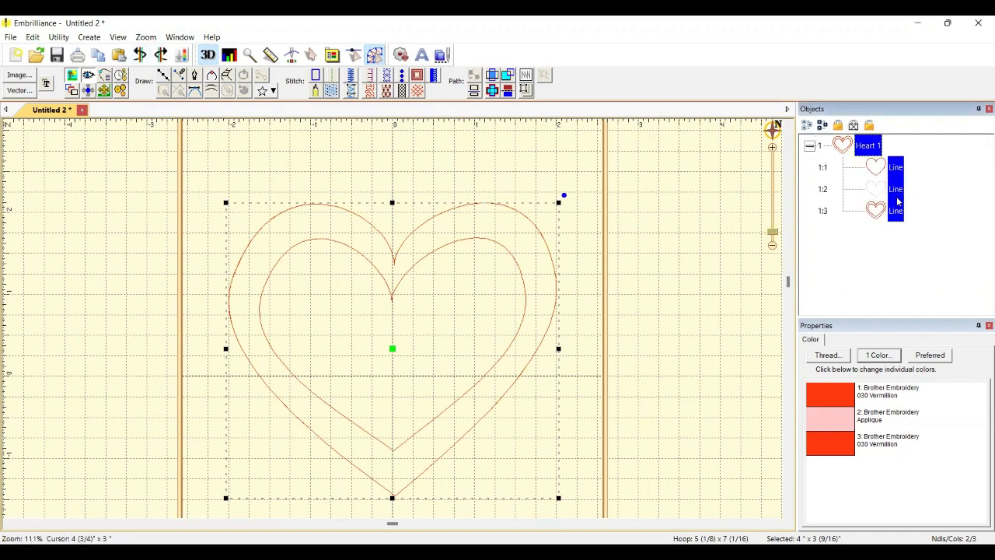
click(865, 218)
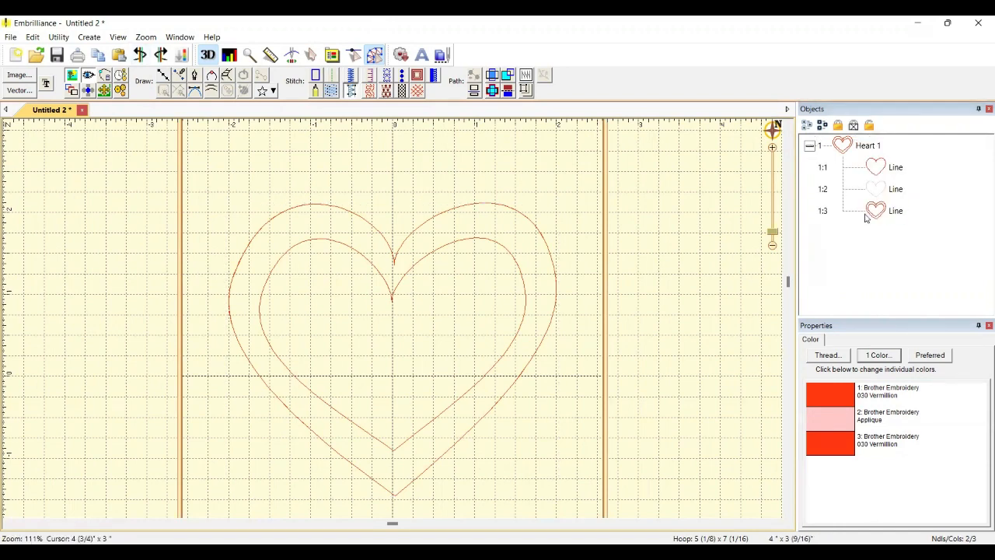
click(875, 215)
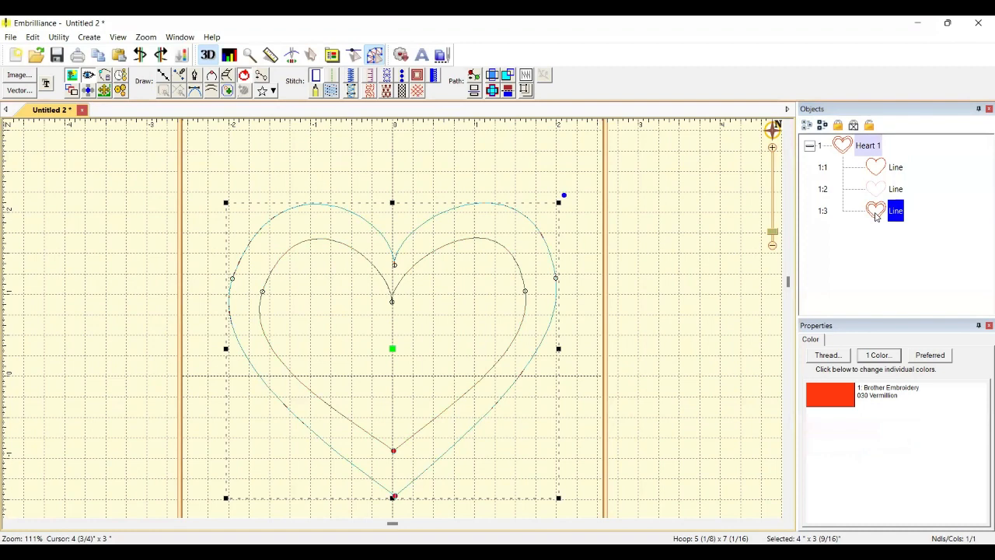
key(Delete)
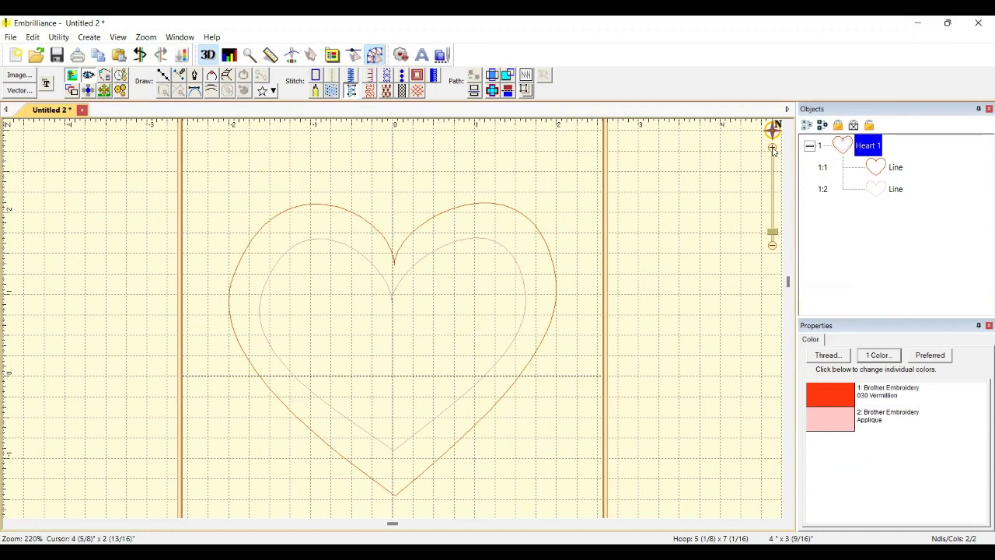
- Switch the Create mode toolbar to its intermediate tool level for working on the heart outlines
click(772, 149)
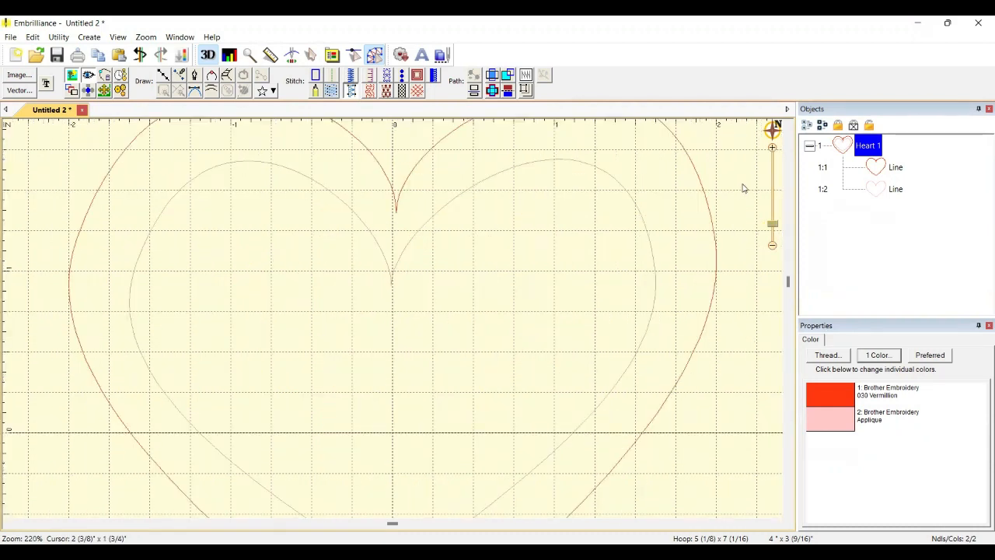
click(773, 222)
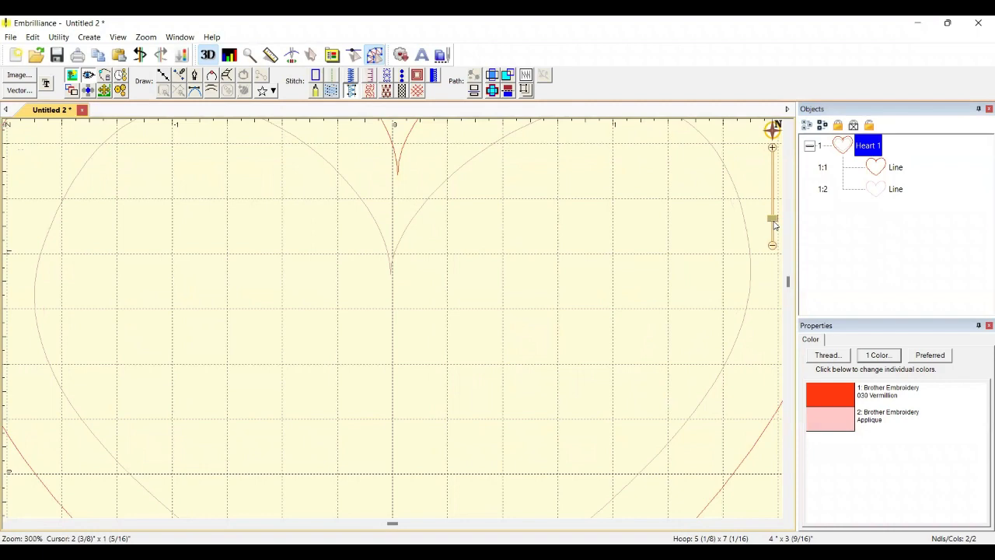
click(773, 222)
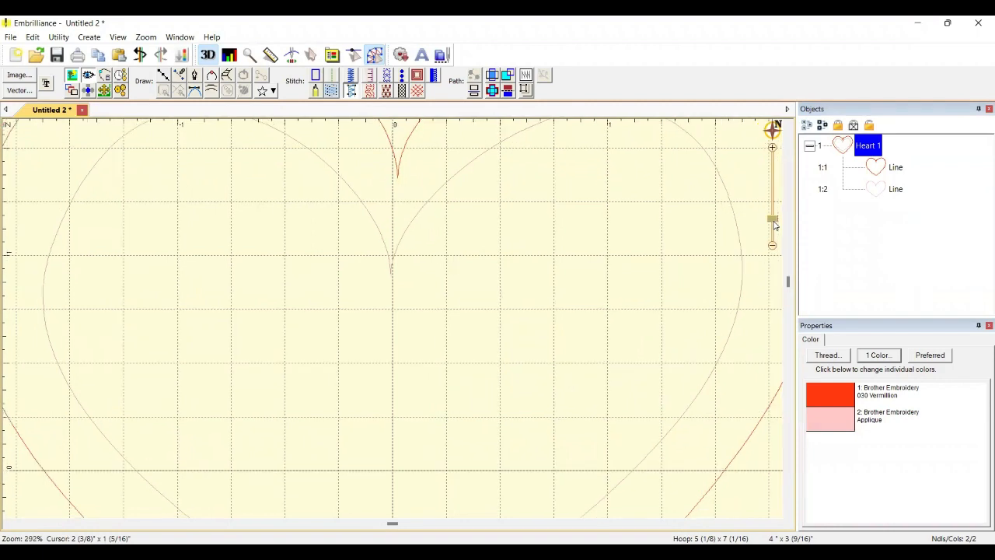
click(787, 517)
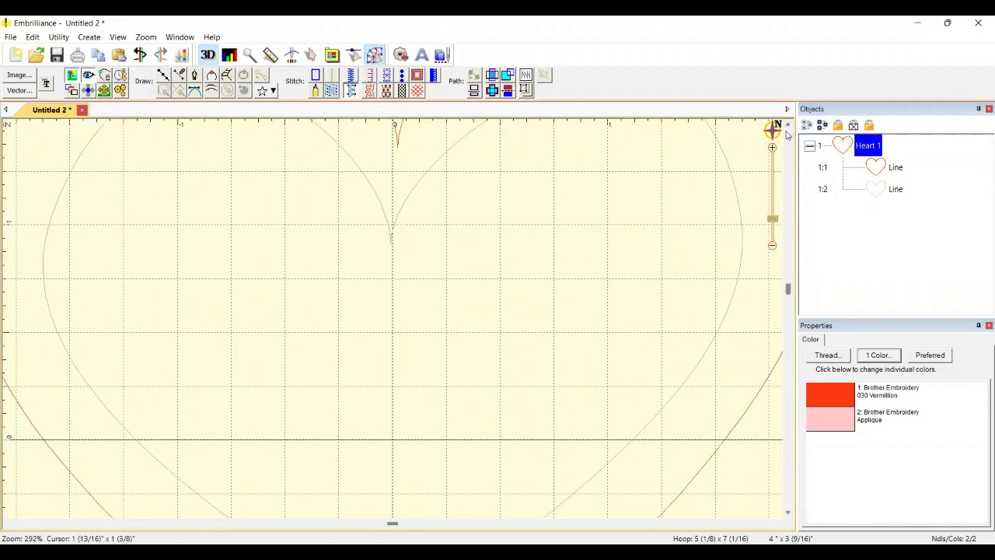
click(789, 125)
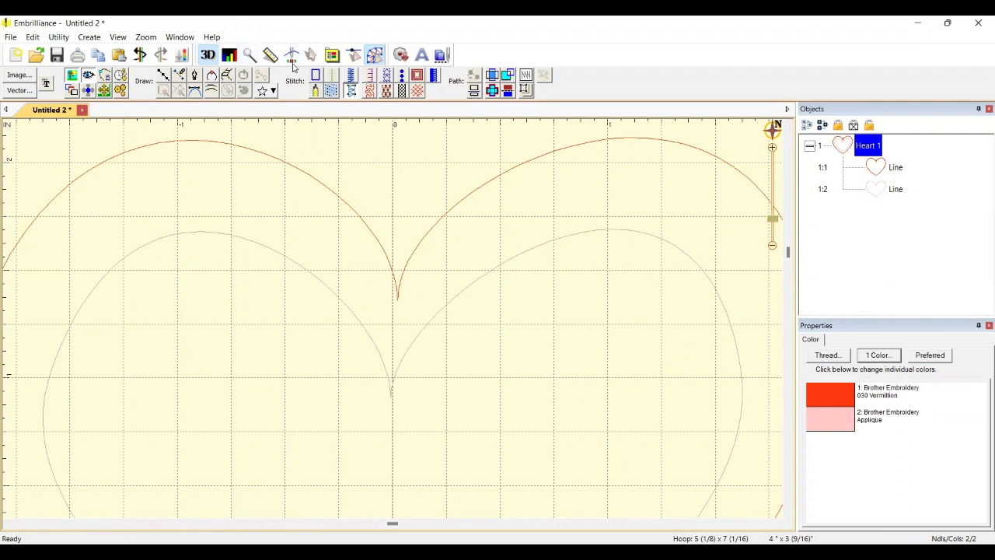
click(375, 56)
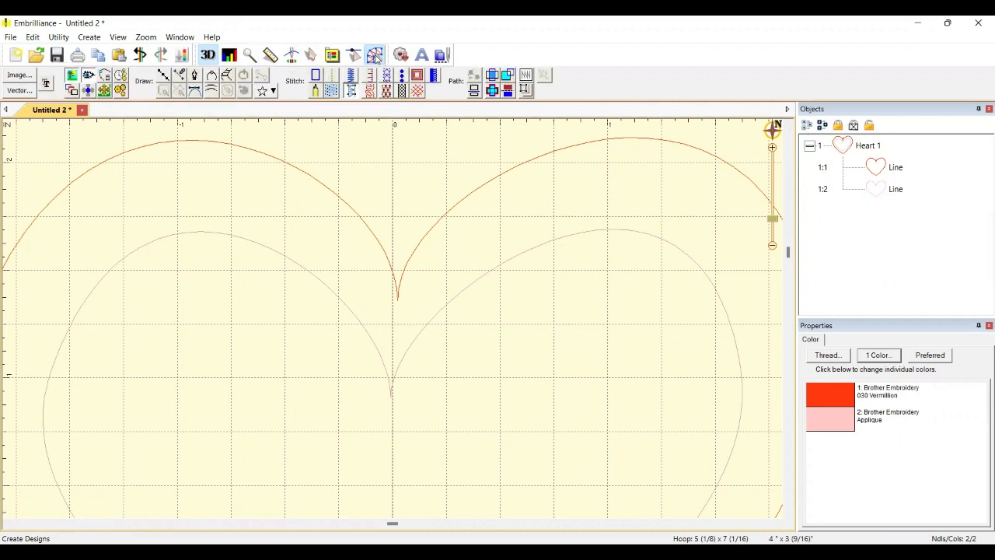
click(375, 57)
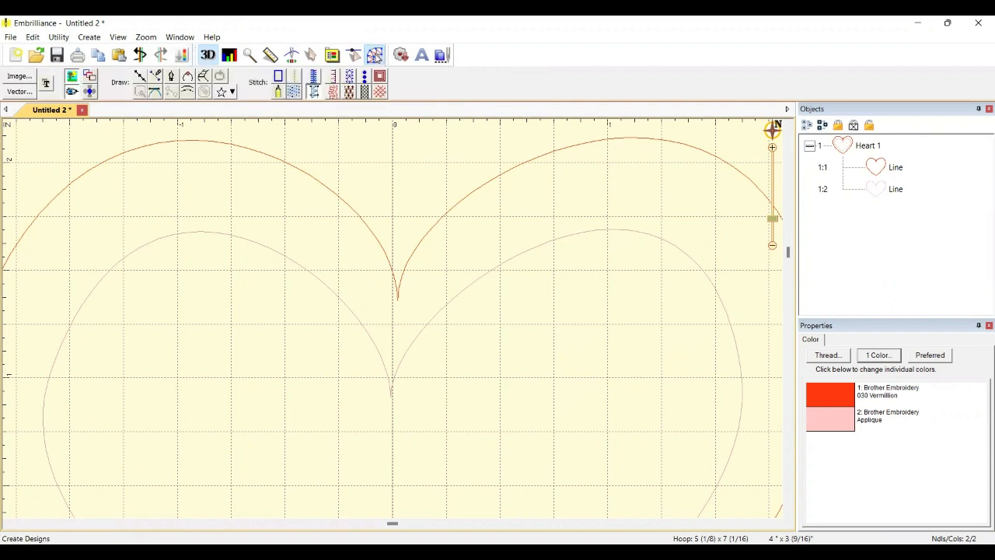
click(374, 58)
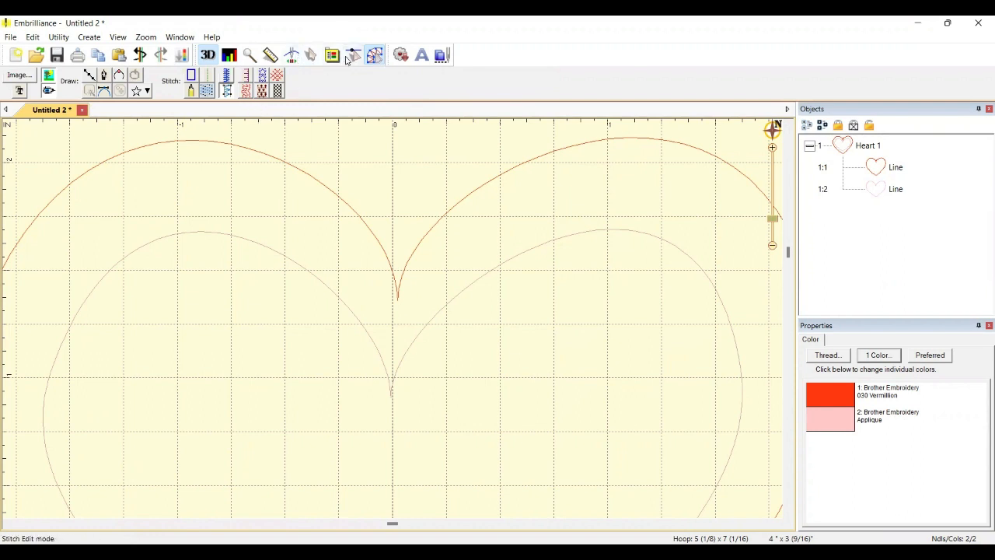
click(370, 56)
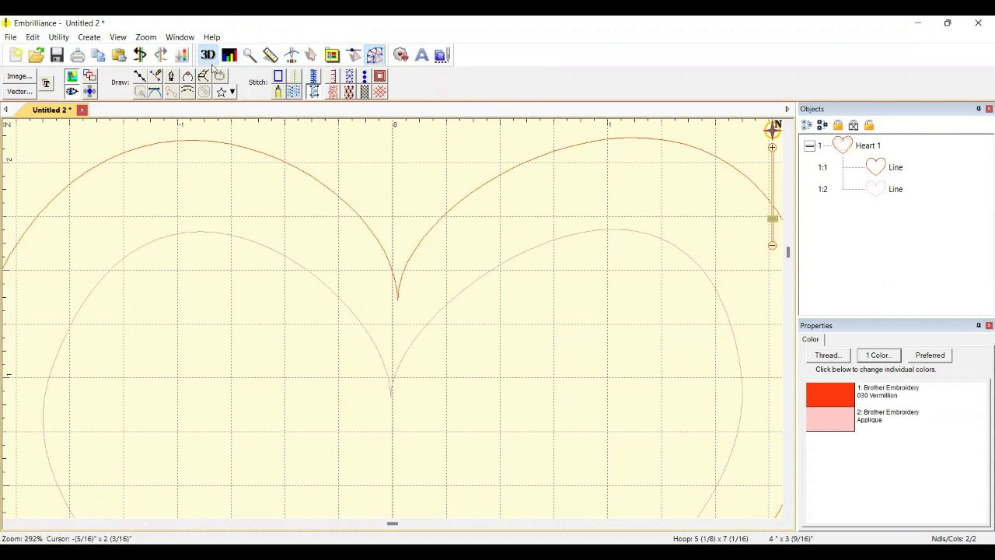
- Start a satin column at the hearts' top notch, placing three pairs of outer and inner outline points onto the right lobe
click(203, 76)
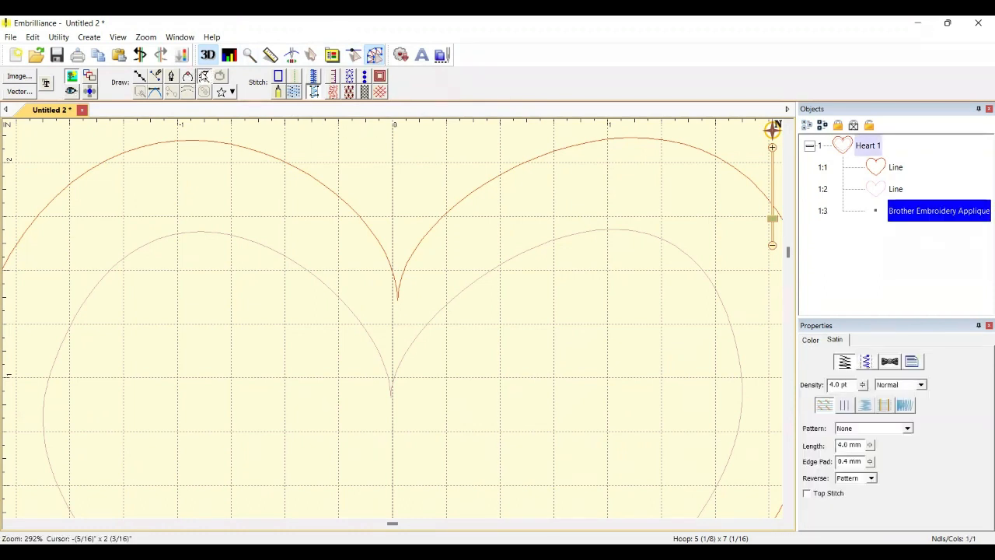
click(394, 285)
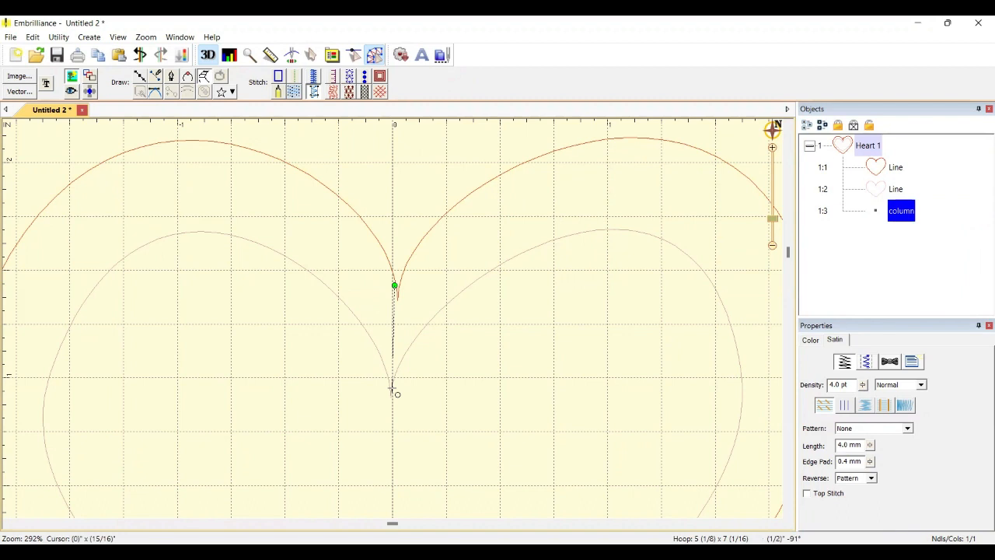
click(392, 389)
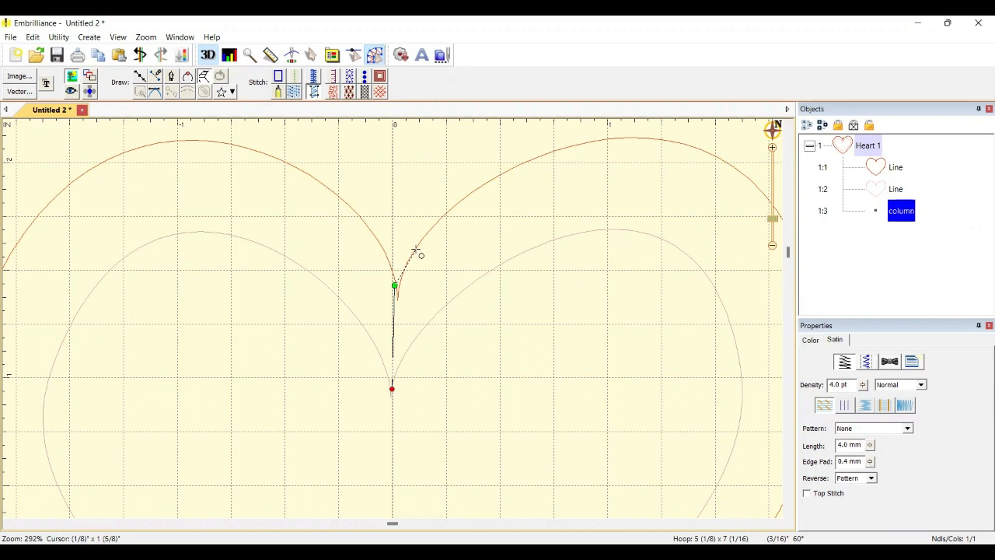
click(415, 251)
click(431, 318)
click(441, 219)
click(471, 281)
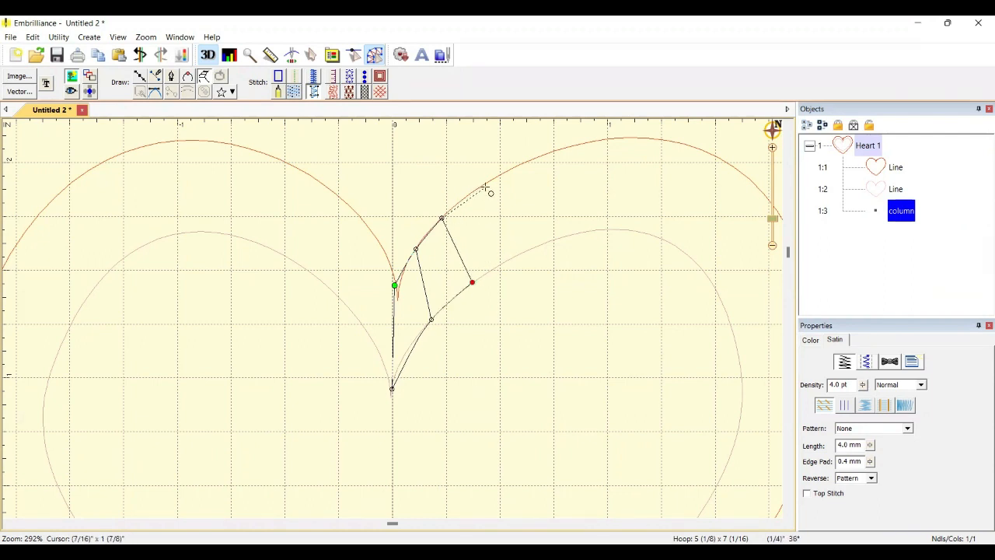
- Extend the column up the right lobe with three more outer-inner point pairs, removing any misplaced points
click(482, 186)
key(BackSpace)
click(481, 187)
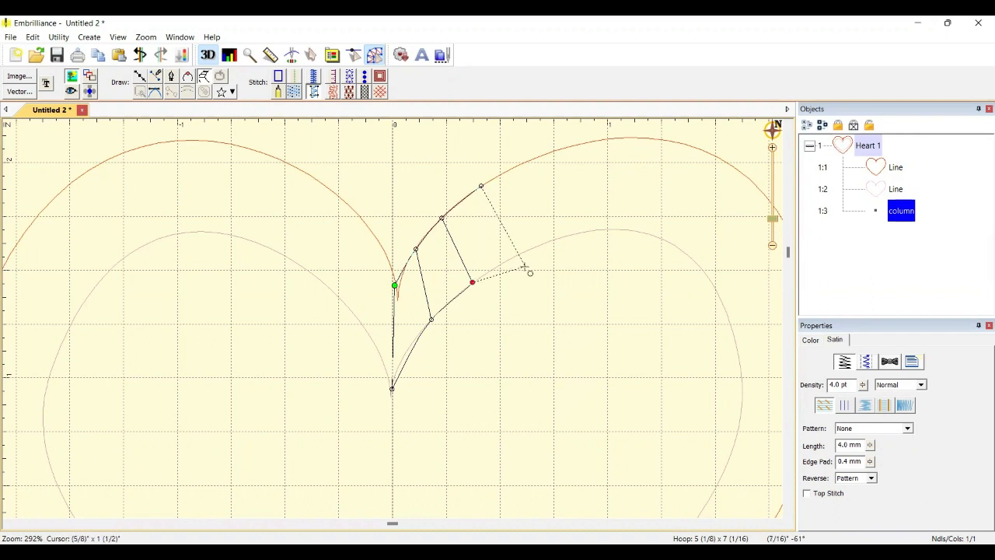
click(507, 262)
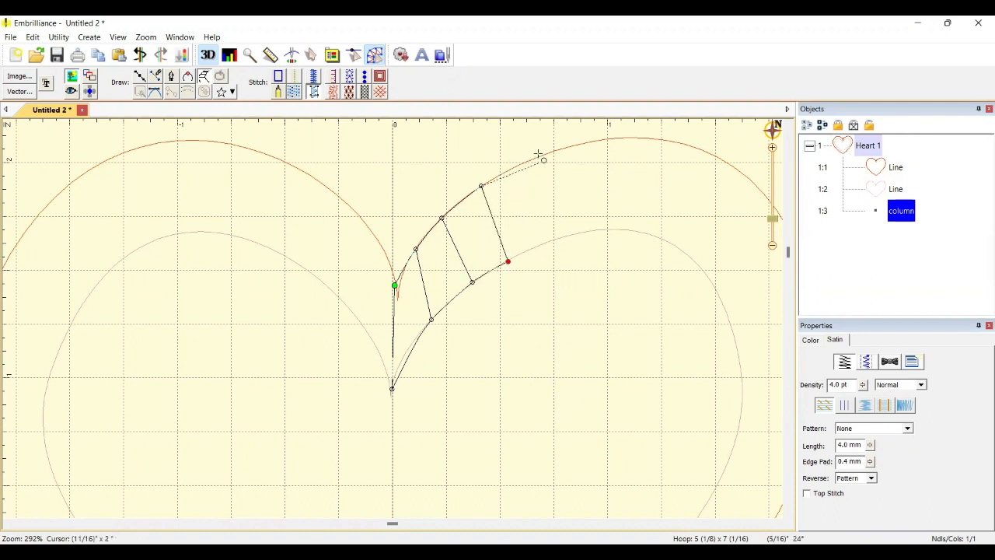
click(531, 162)
click(534, 157)
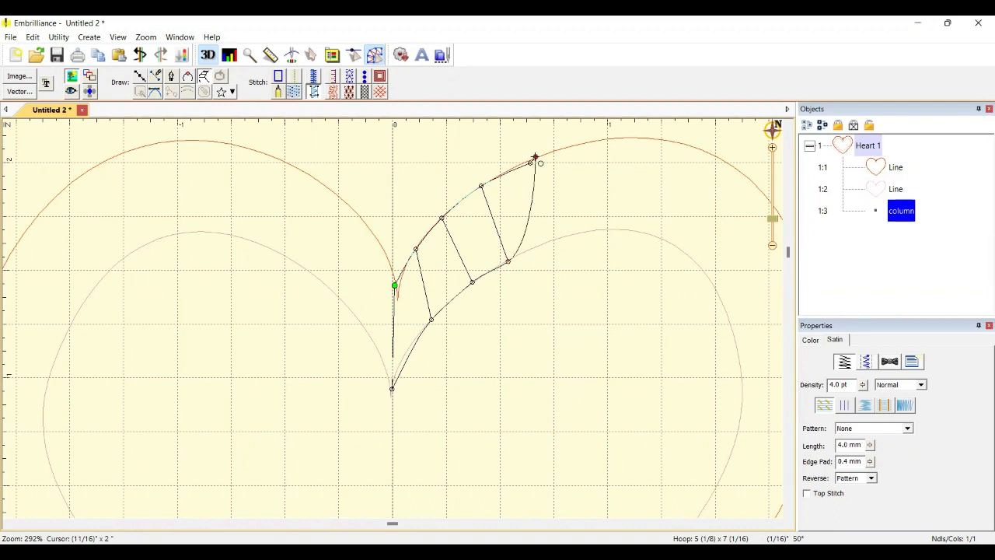
click(541, 244)
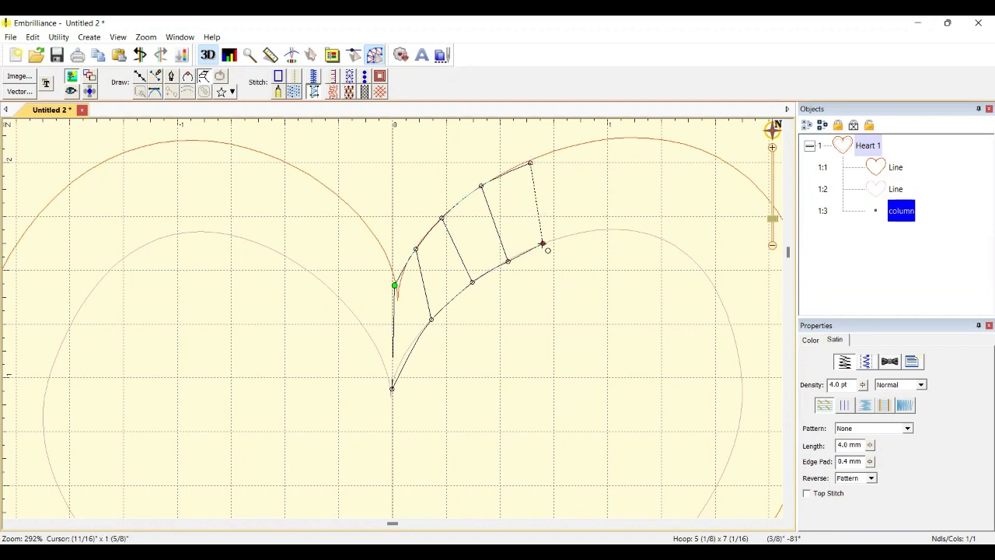
click(576, 144)
click(581, 232)
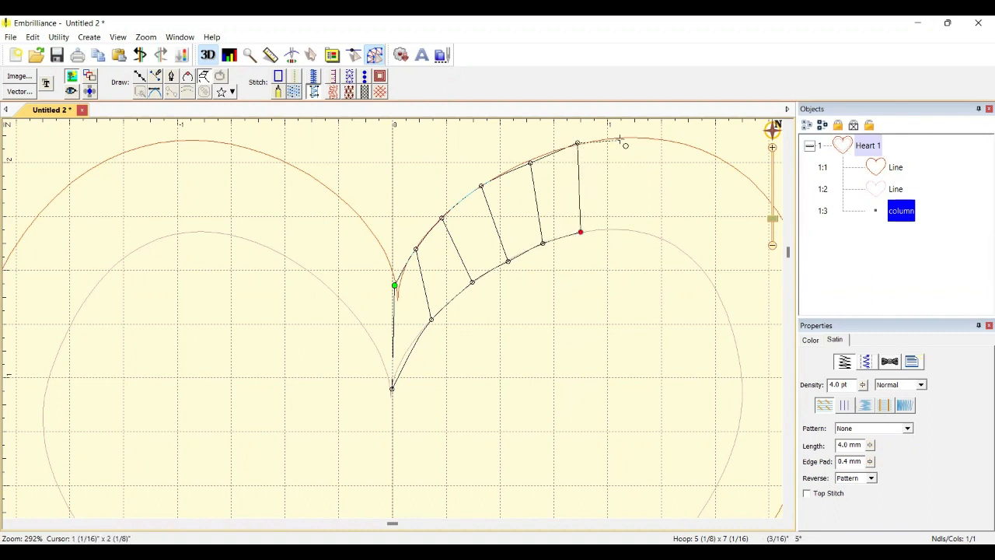
- Carry the column over the peak of the right lobe with four point pairs on the outer and inner outlines
click(628, 138)
click(621, 230)
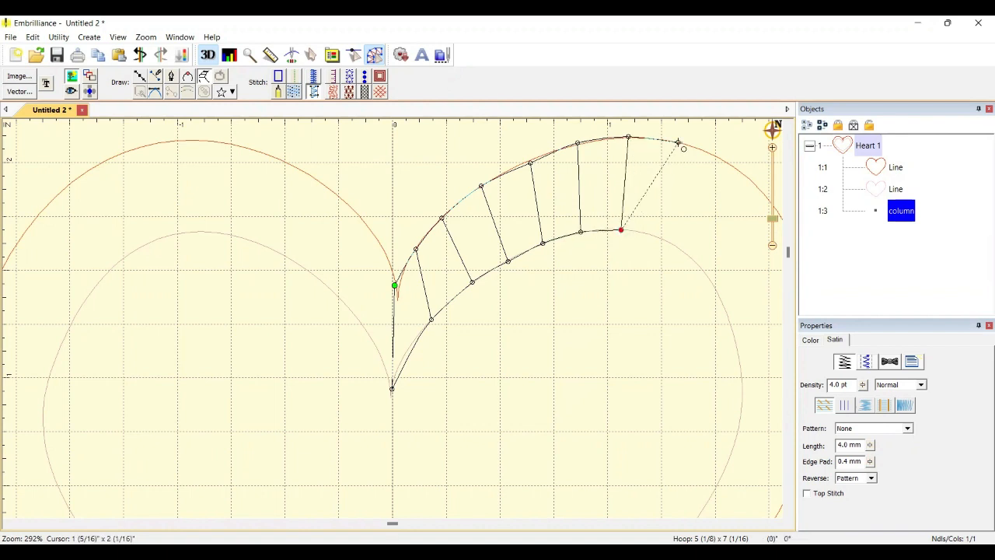
click(678, 142)
click(651, 234)
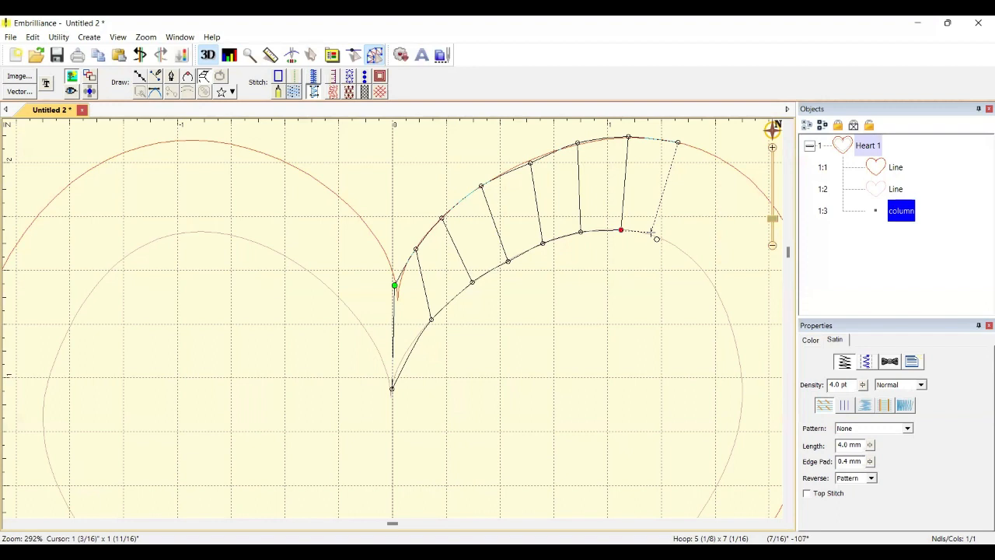
click(723, 163)
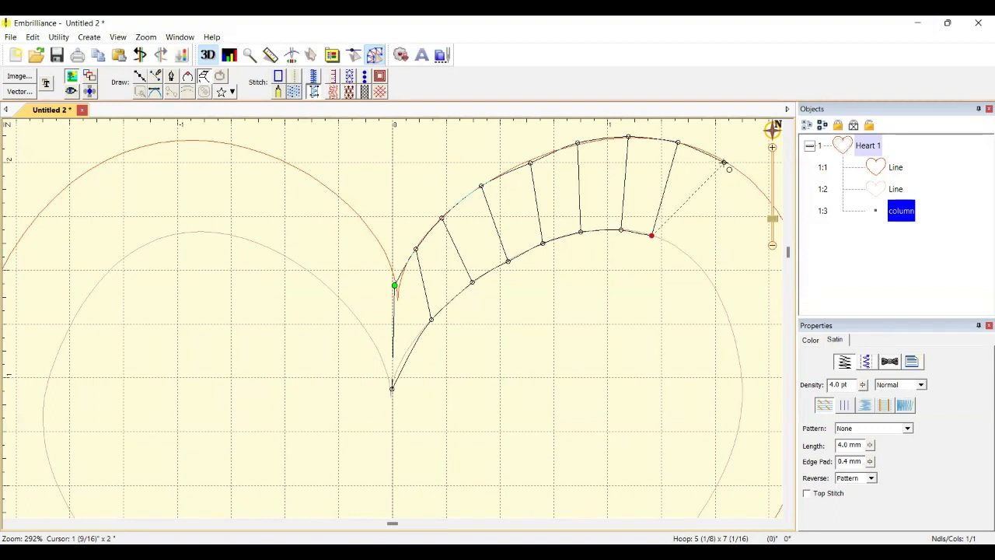
click(676, 243)
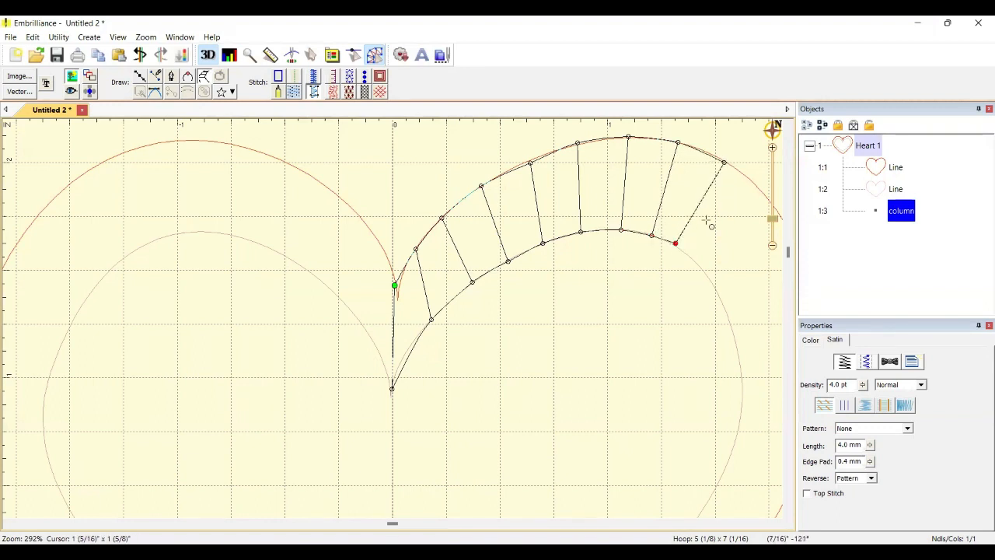
click(761, 190)
click(702, 270)
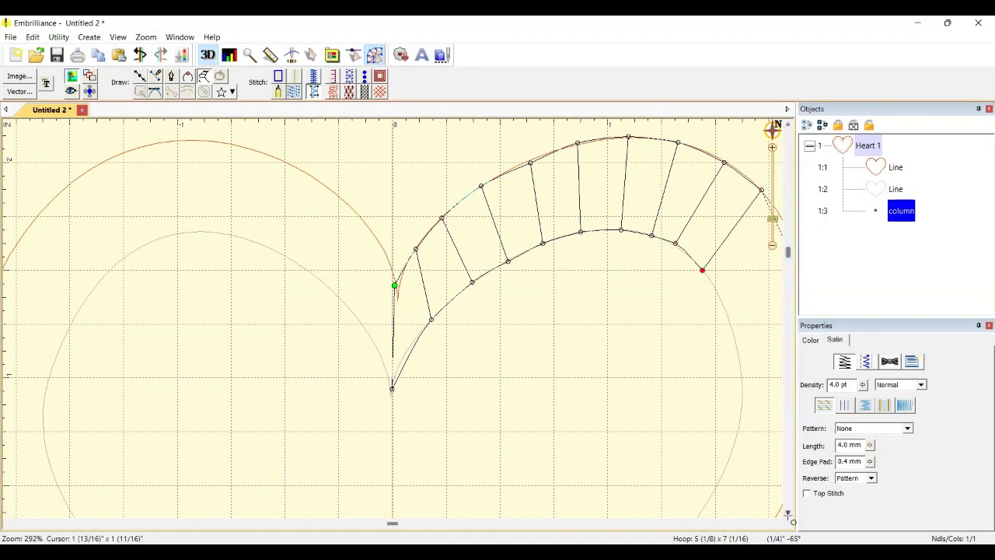
- Continue the column down the heart's right side with four point pairs around its widest part
click(709, 186)
click(628, 228)
click(729, 244)
click(640, 260)
click(735, 301)
click(654, 312)
click(725, 374)
click(649, 375)
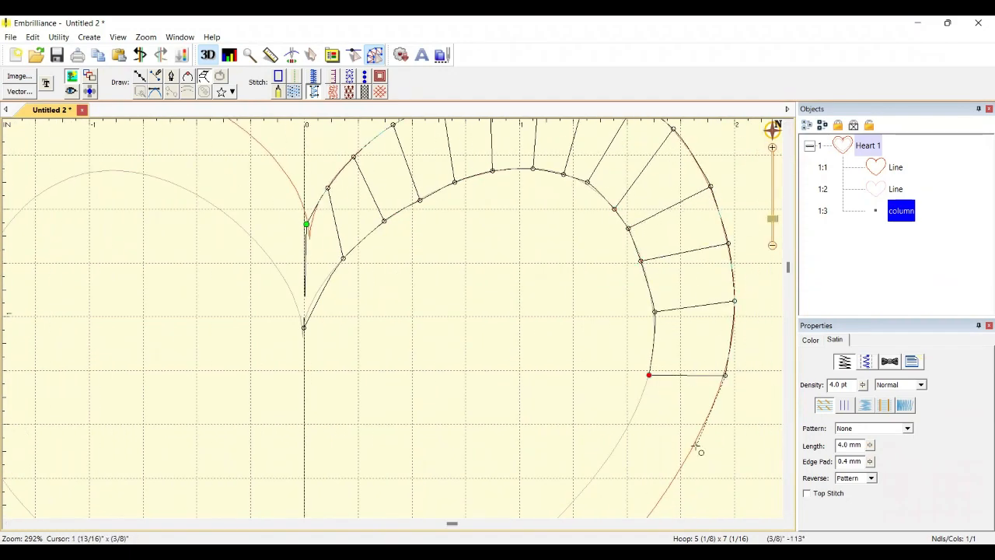
- Place four point pairs along the heart's lower right edge, following both outlines diagonally inward
click(695, 445)
click(636, 224)
click(631, 354)
click(587, 303)
click(587, 408)
click(541, 351)
click(536, 460)
click(501, 384)
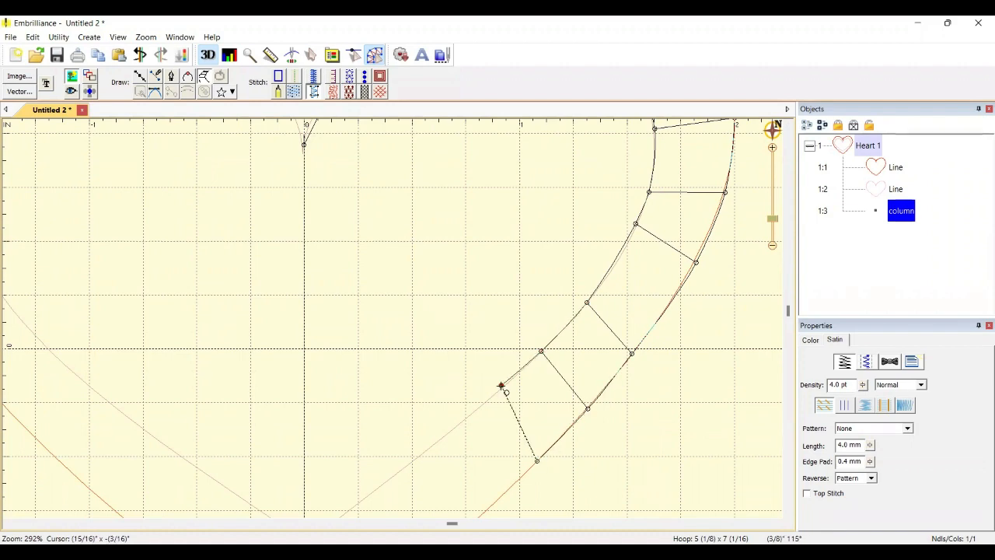
- Run the column down to the heart's bottom tip with paired points on the outer and inner outlines
scroll(501, 386, down, 5)
click(483, 361)
click(440, 287)
click(424, 414)
click(389, 328)
click(364, 467)
click(334, 372)
click(310, 512)
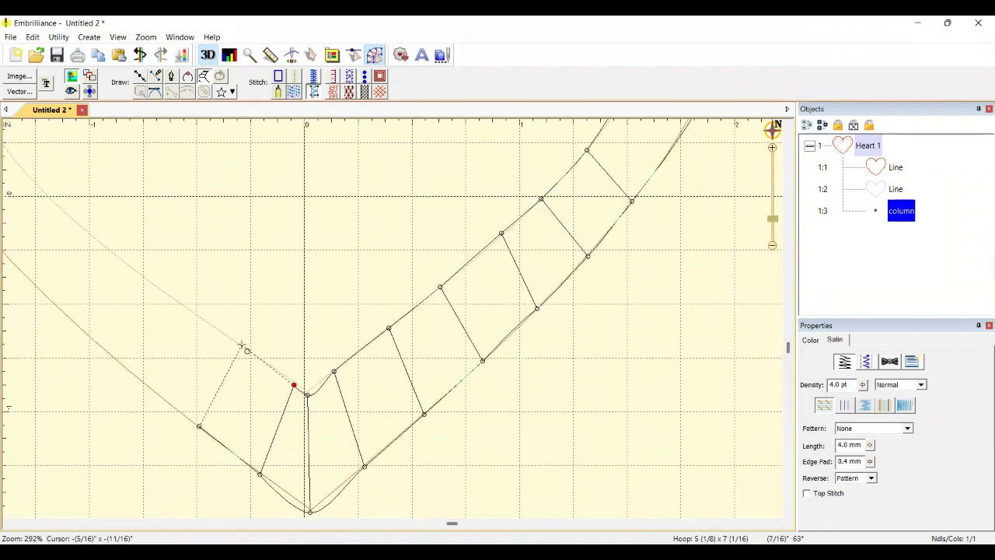
- Turn the column past the bottom tip and place point pairs up the heart's lower left edge
click(241, 345)
click(133, 371)
click(175, 300)
click(37, 284)
click(94, 238)
drag(452, 523, 332, 523)
scroll(392, 318, up, 7)
click(153, 466)
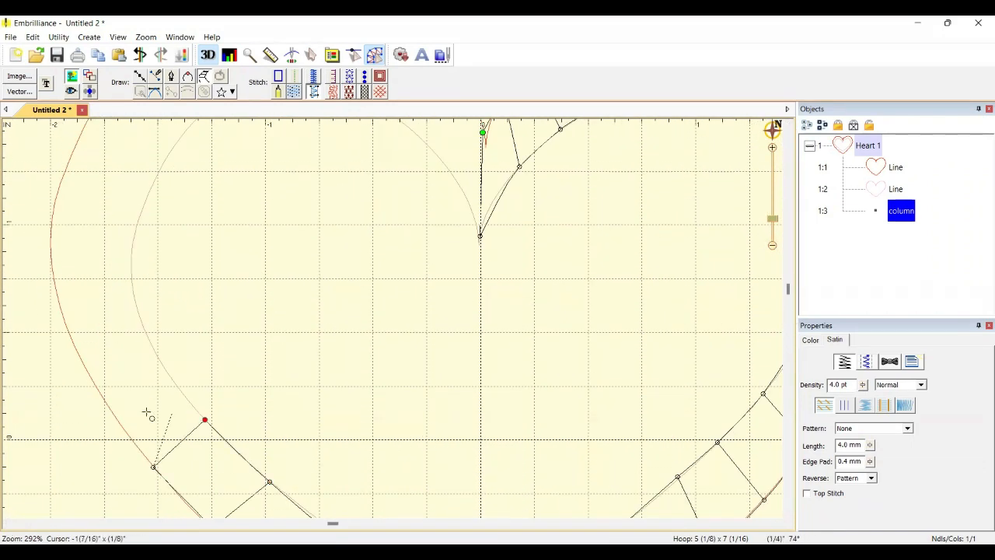
- Follow both outlines up the heart's left side with four point pairs around its widest part
click(106, 403)
click(162, 362)
click(63, 320)
click(136, 306)
click(49, 251)
click(131, 251)
click(69, 159)
click(144, 200)
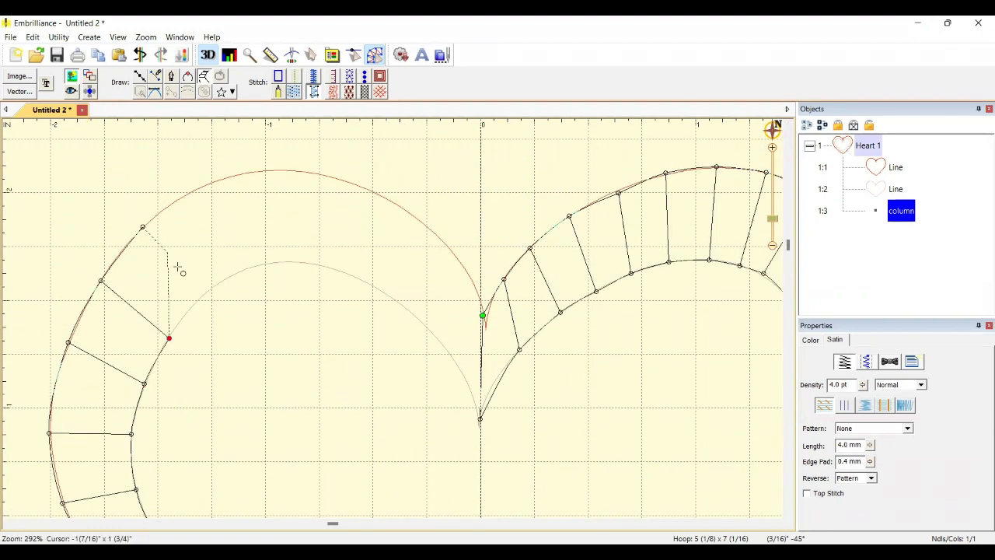
- Carry the column over the left lobe with point pairs on both outlines, heading down toward the notch
click(192, 303)
click(228, 276)
click(257, 169)
click(304, 261)
click(377, 193)
click(420, 222)
click(385, 292)
click(450, 249)
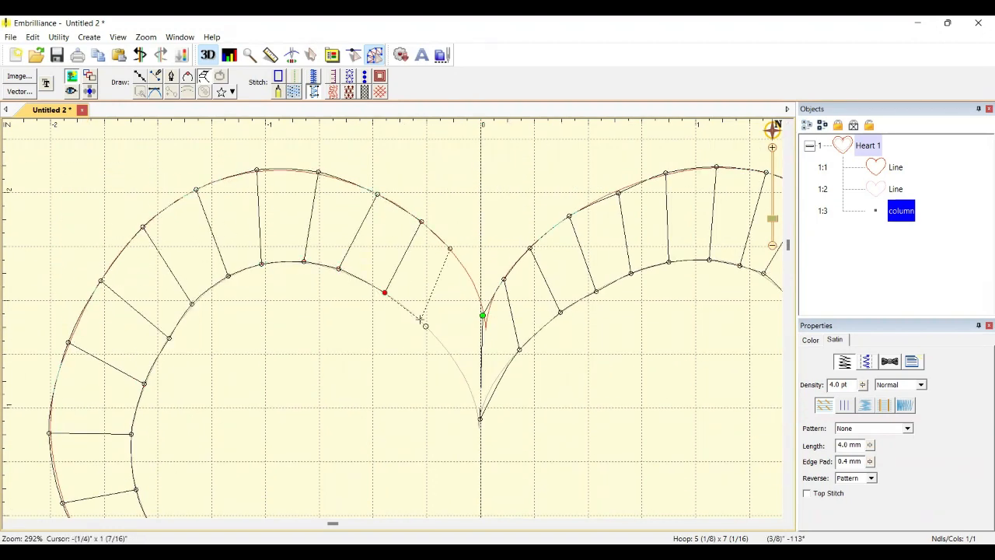
- Place the last point pairs down to the top notch and finish the column to generate its satin stitches
click(420, 318)
click(471, 278)
click(445, 351)
click(464, 376)
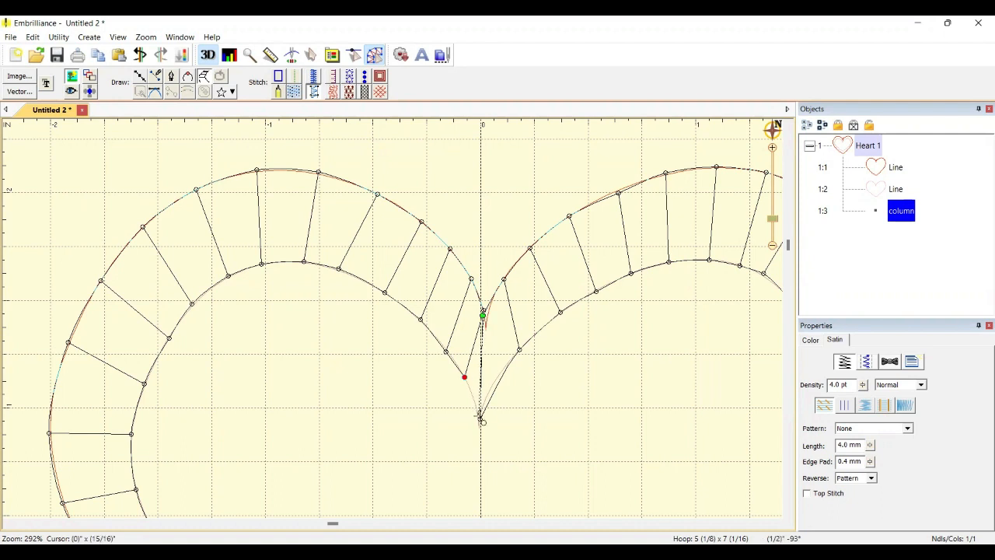
click(480, 416)
key(Return)
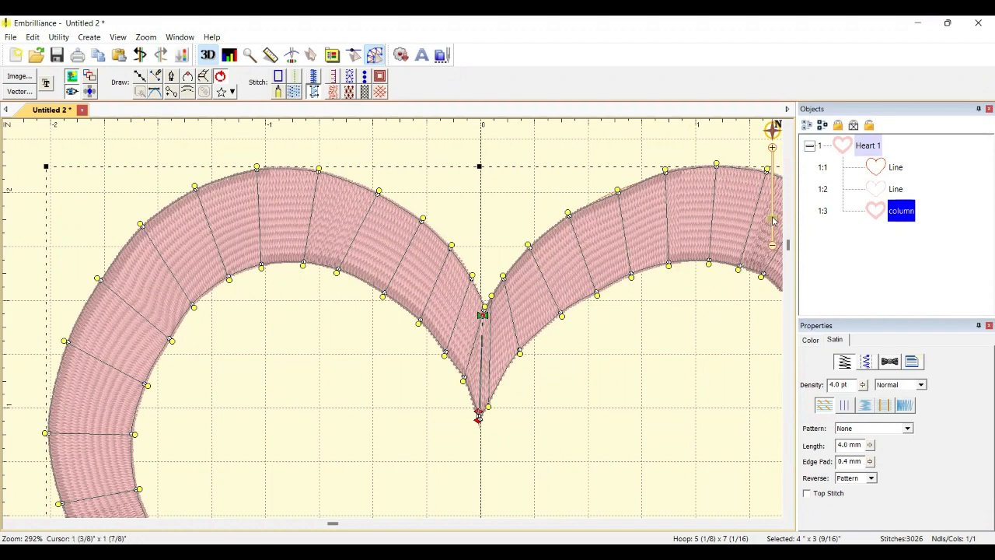
- Turn off the Parallel underlay of the heart column, keeping only Edge Run
mouse_move(772, 220)
mouse_down()
mouse_move(773, 237)
mouse_move(773, 226)
mouse_up()
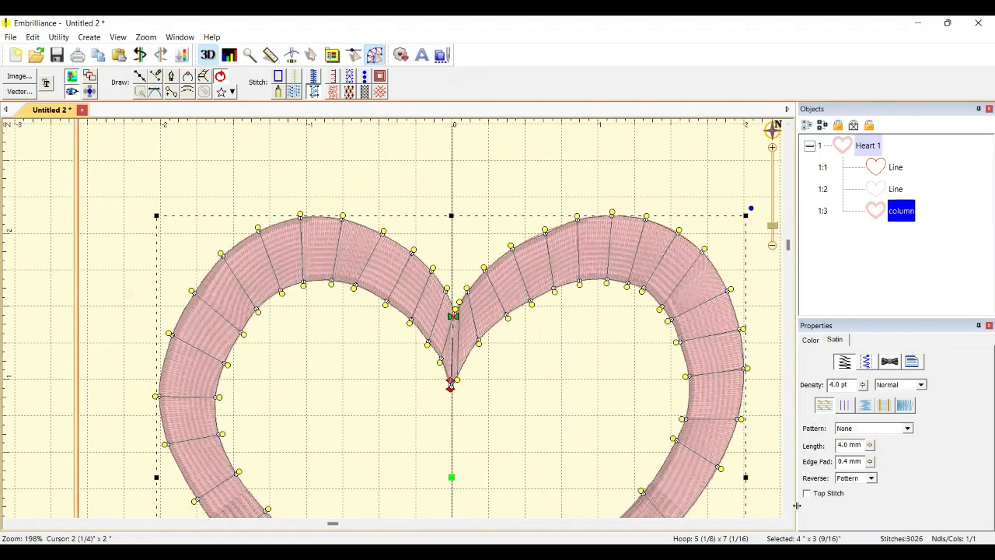
scroll(788, 510, down, 5)
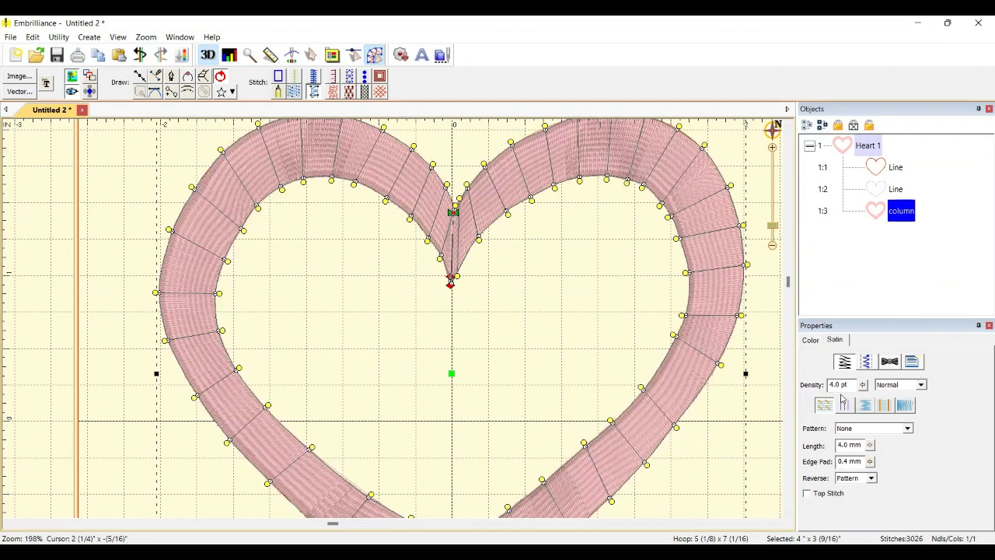
click(868, 362)
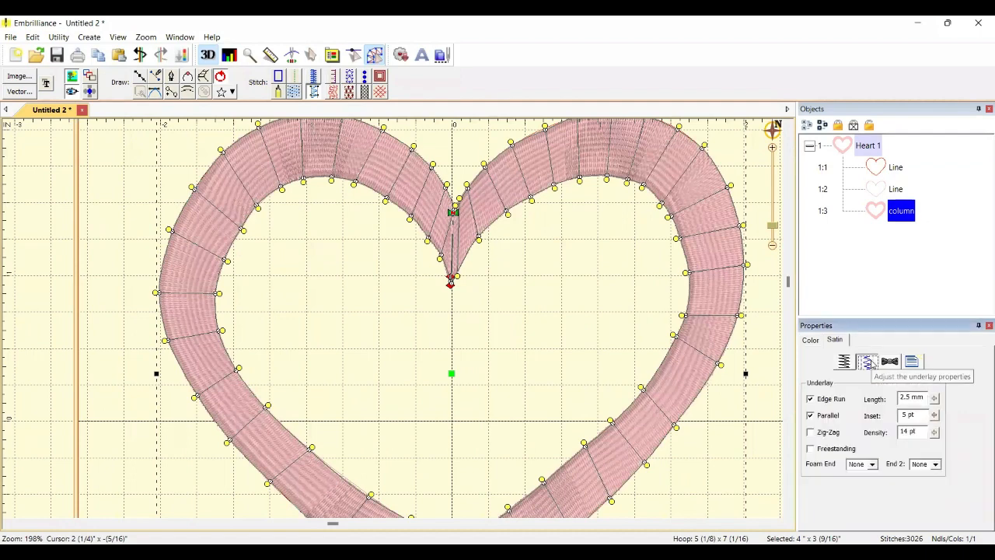
click(811, 401)
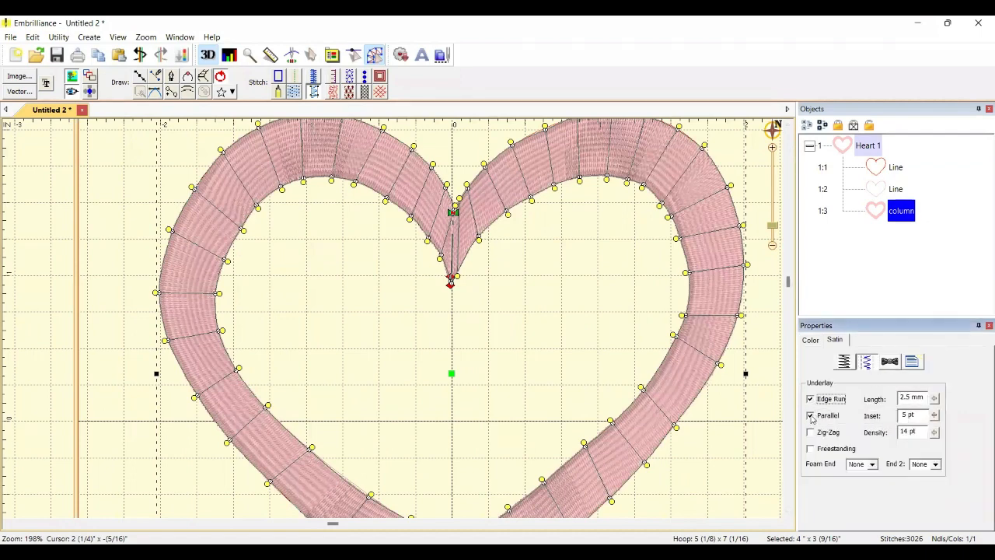
click(812, 417)
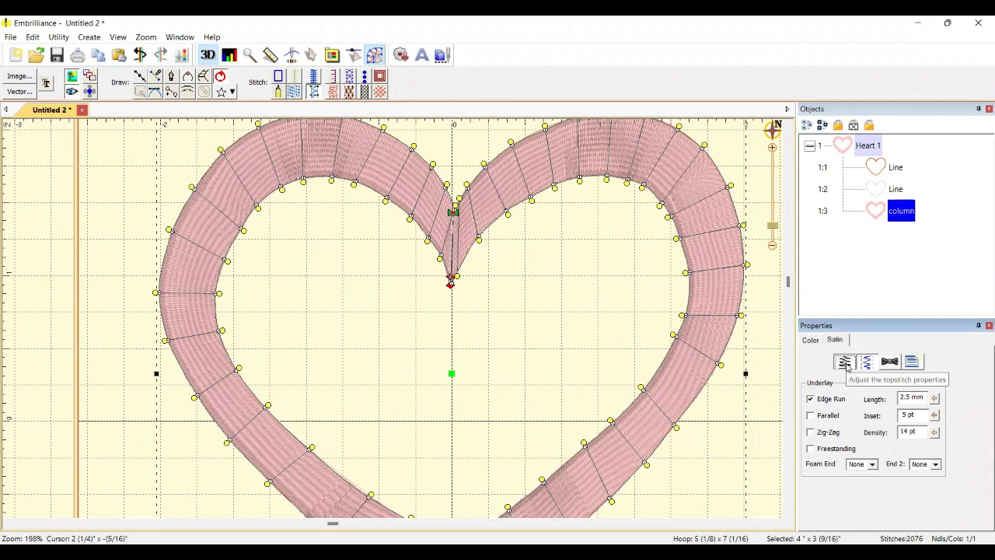
- Change the column's satin topstitch style to Fringe Left
click(845, 363)
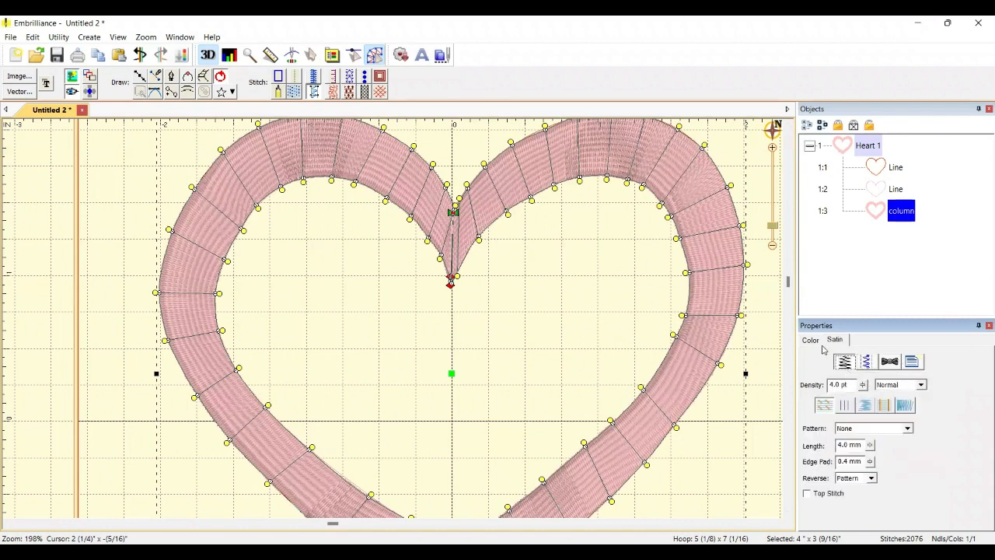
click(921, 385)
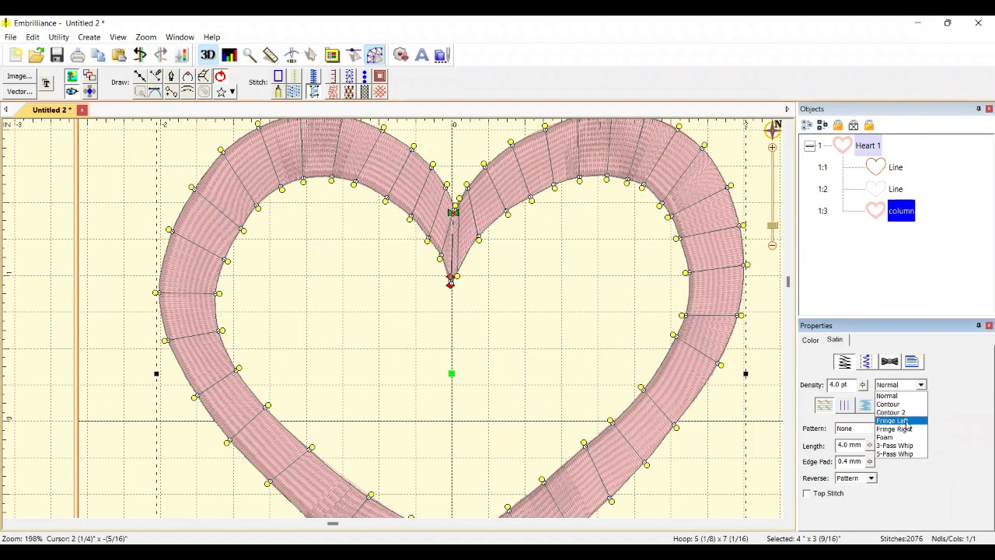
click(907, 421)
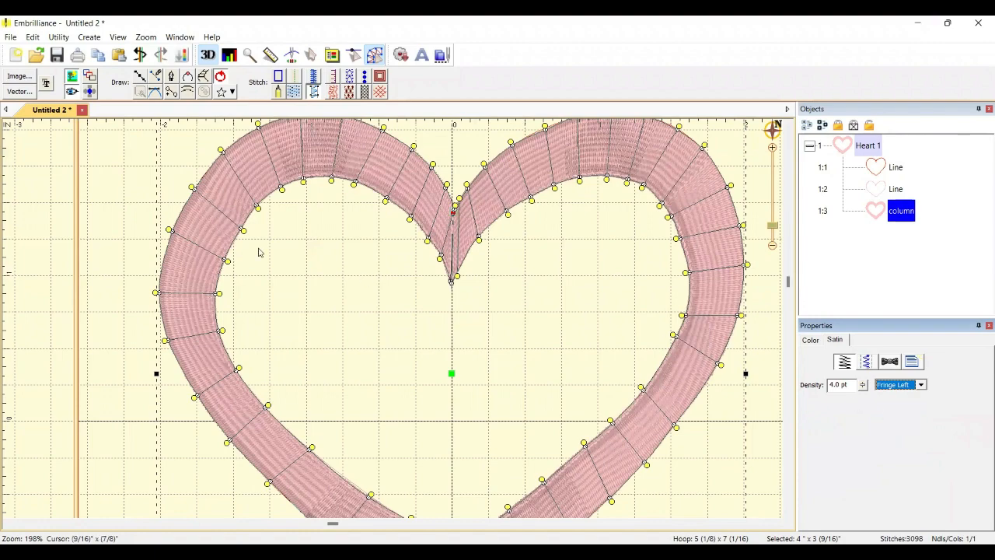
- Run through the design in the stitch simulator to examine how the fringe column sews out
click(773, 226)
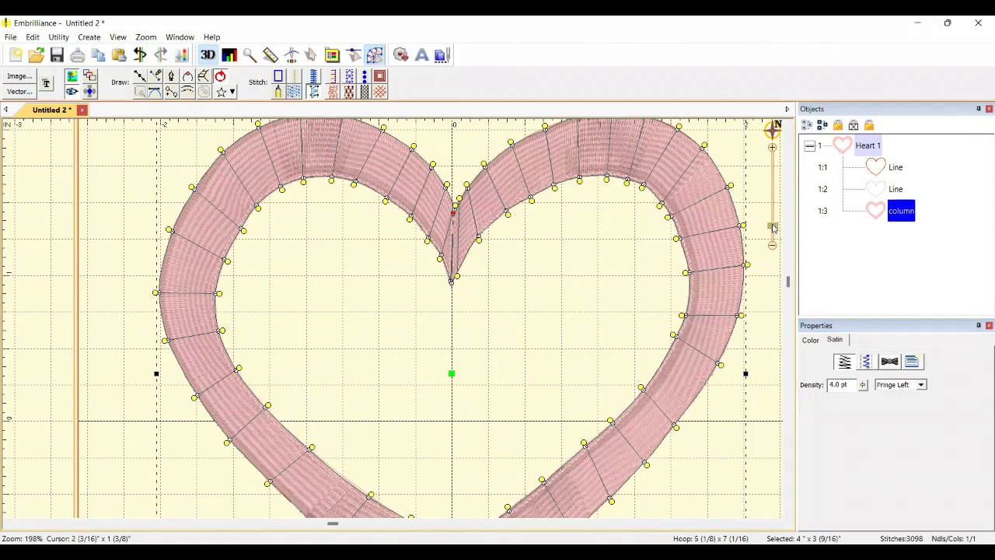
drag(772, 227, 773, 223)
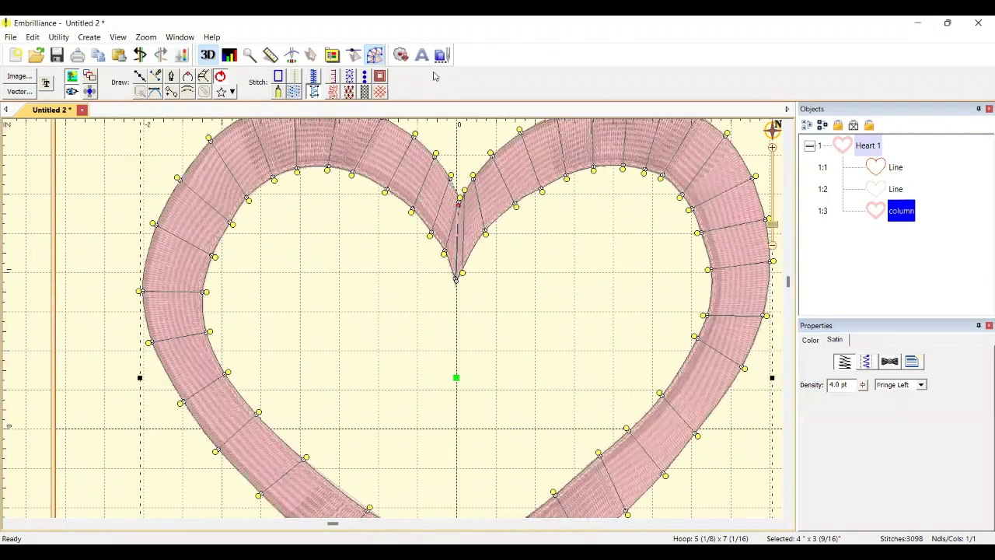
click(309, 58)
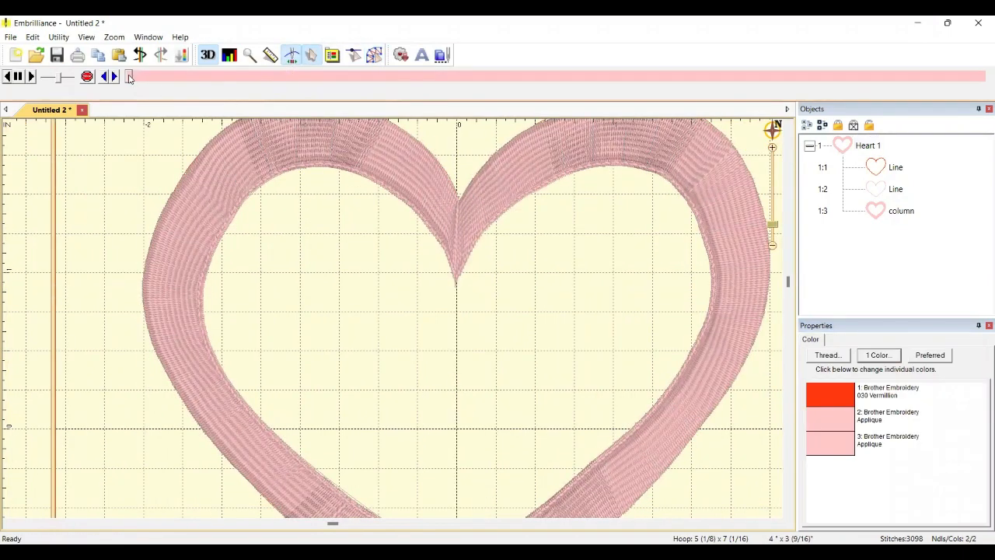
drag(129, 77, 172, 78)
drag(182, 79, 290, 104)
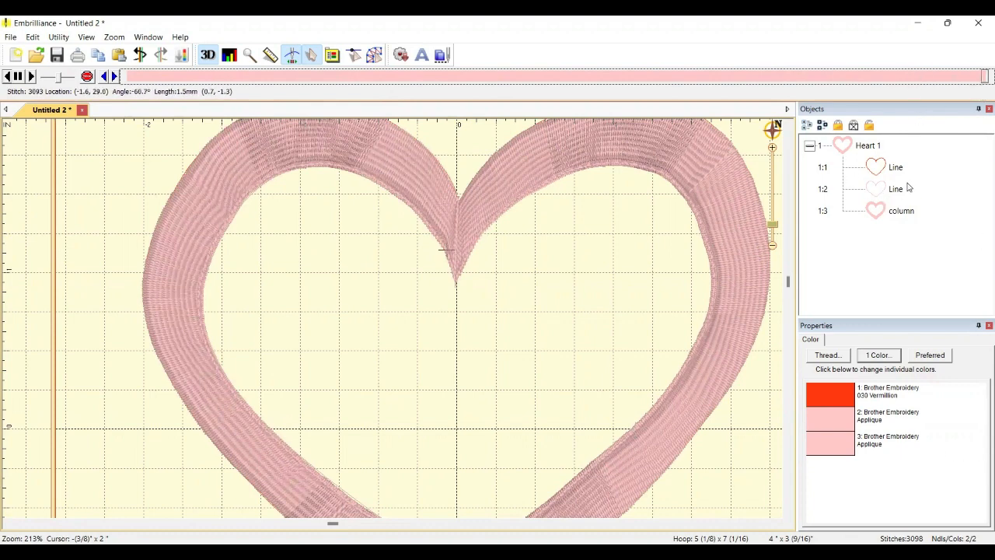
- Convert the inner heart line into a Satin Border
click(895, 191)
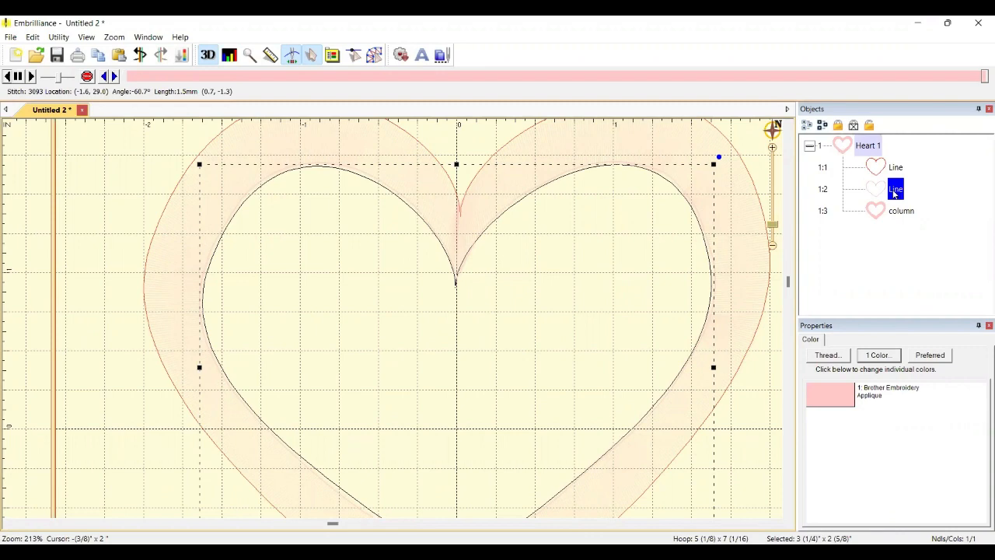
click(897, 191)
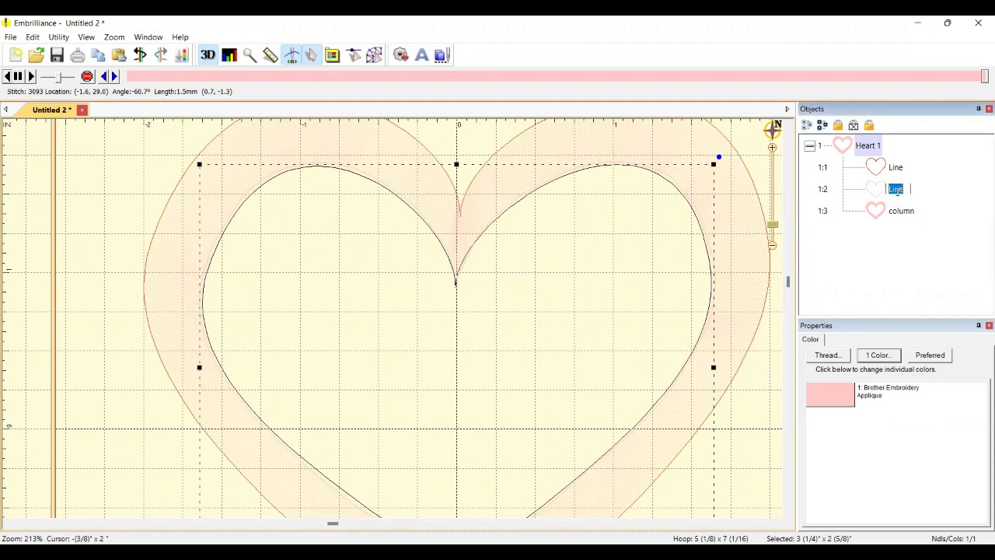
click(884, 192)
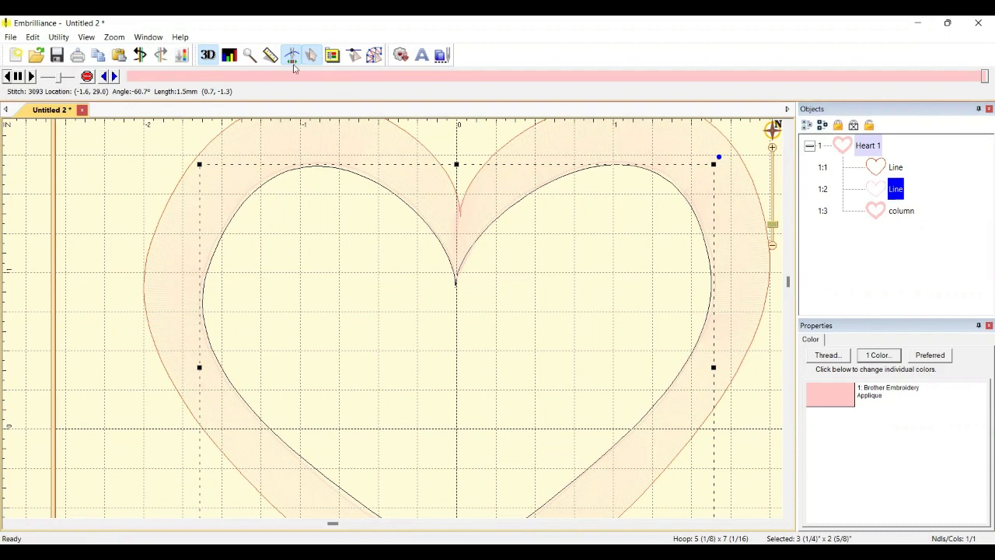
click(375, 59)
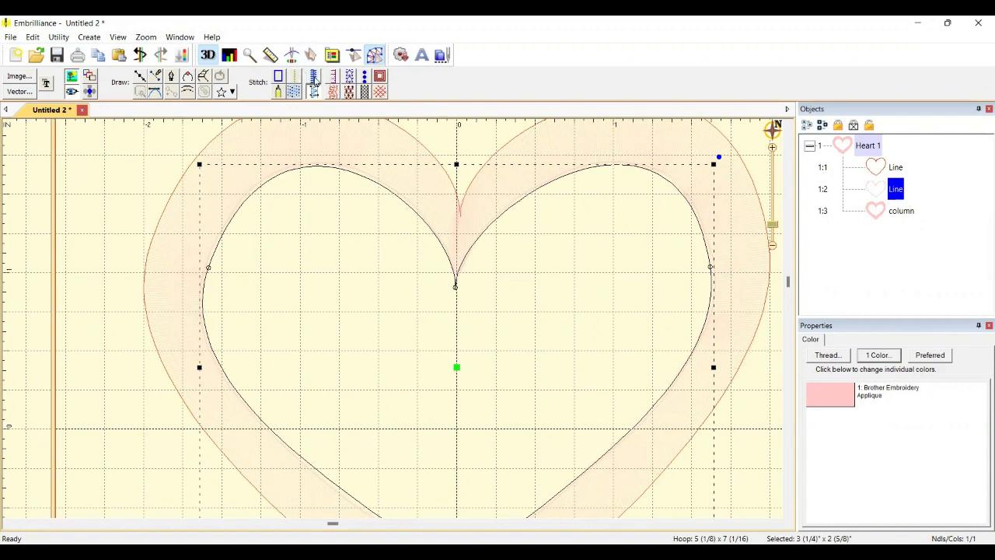
click(314, 78)
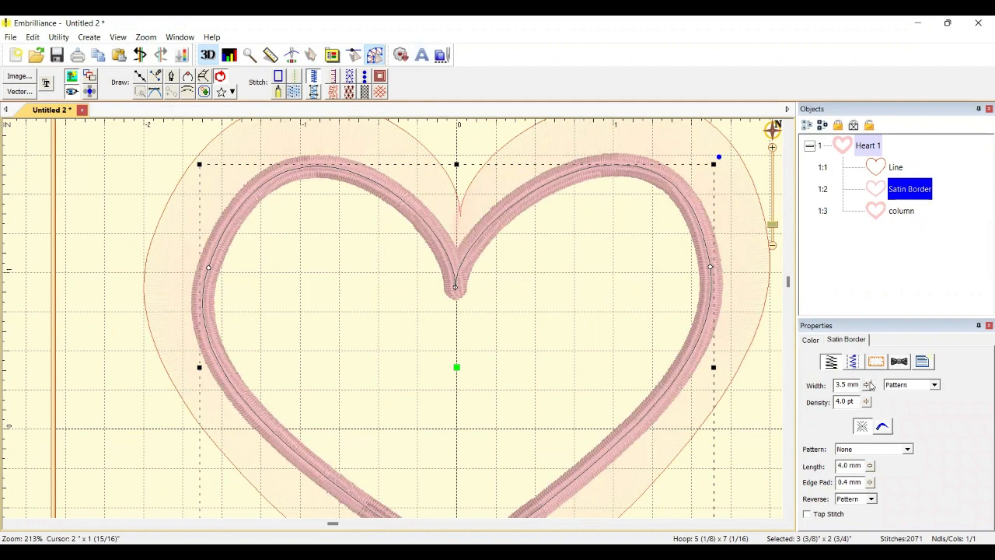
- Set the inner heart satin border's width to 1.0 mm
click(867, 427)
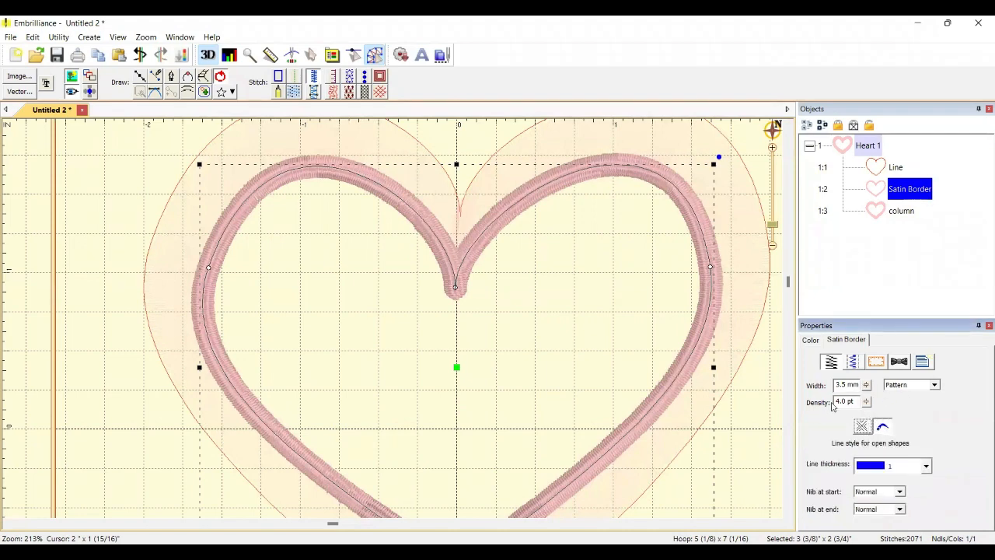
click(866, 428)
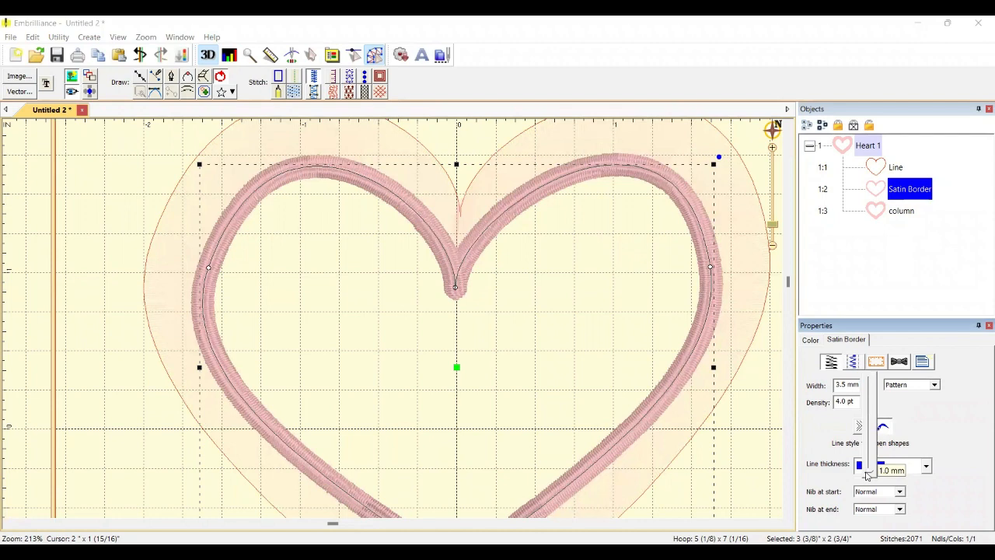
click(868, 474)
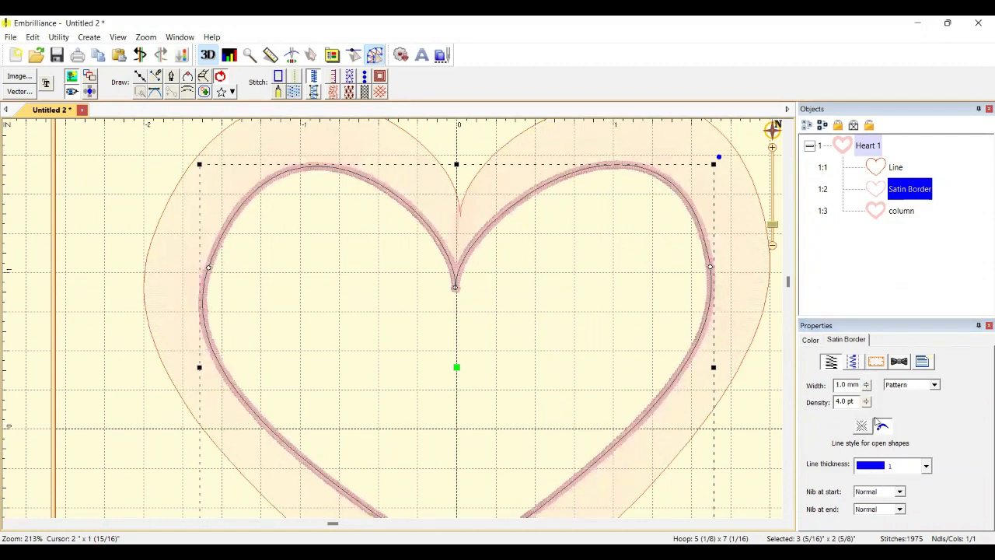
- Turn off the Edge Run, Parallel and Zig-Zag underlay of the inner satin border
click(853, 362)
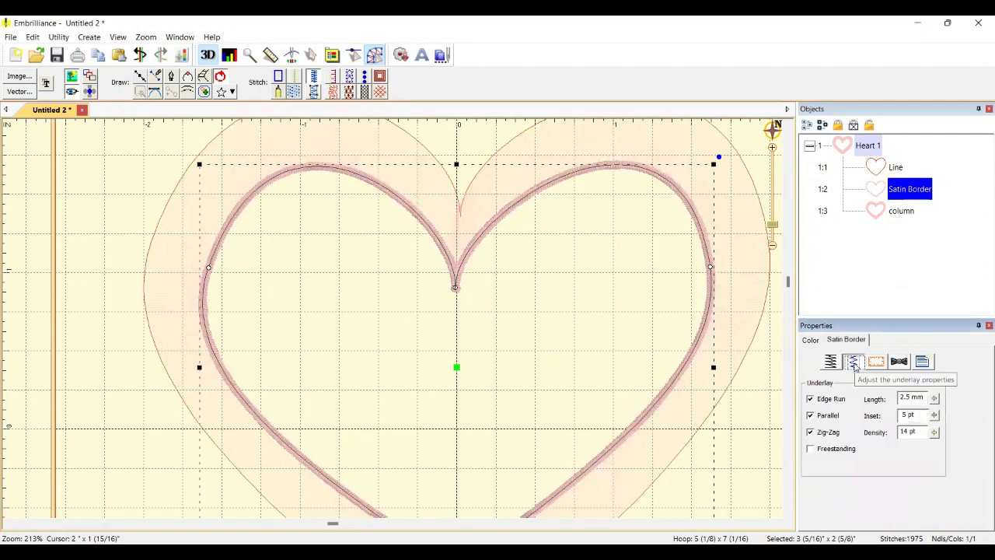
click(811, 415)
click(810, 432)
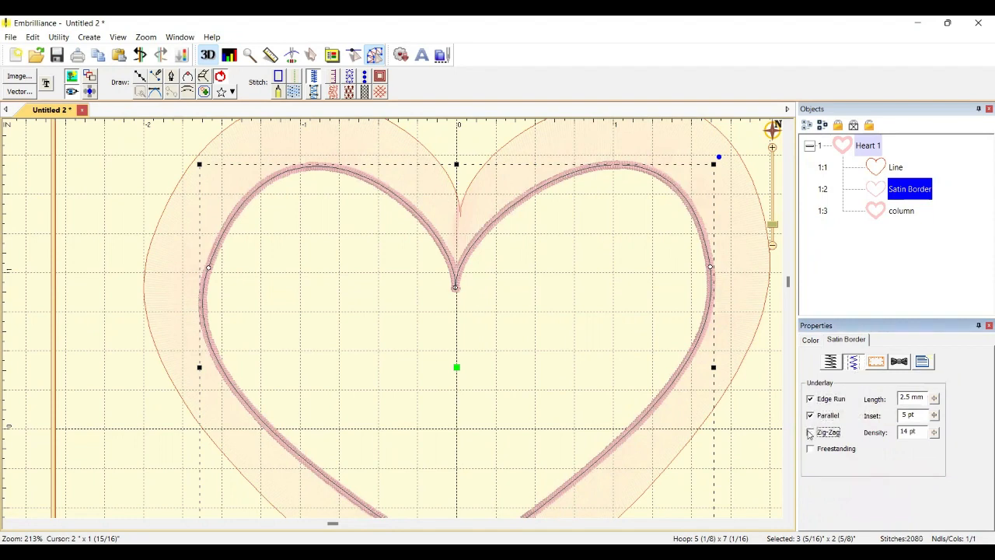
click(810, 416)
click(810, 399)
click(810, 399)
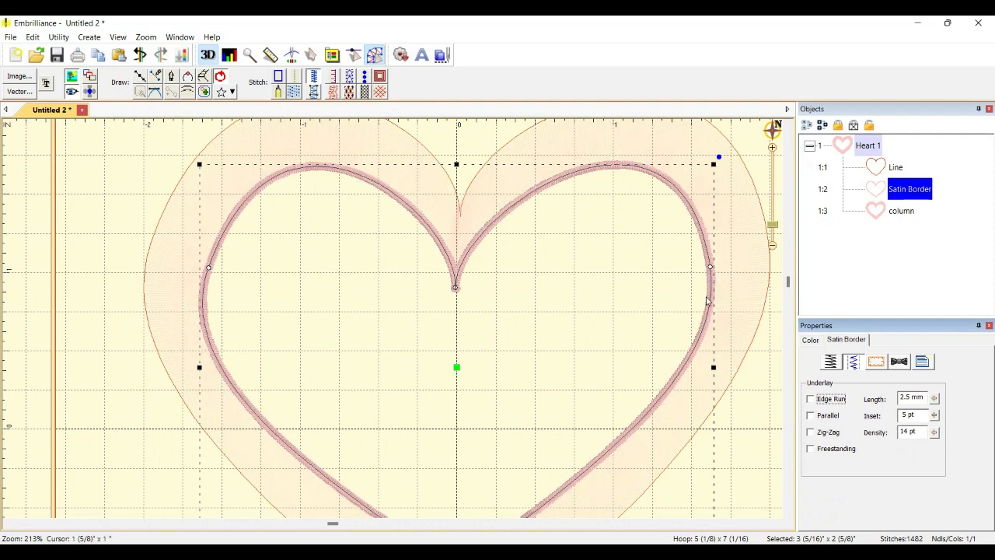
- Duplicate the inner satin border and convert the copy to a plain line without stitches
click(900, 186)
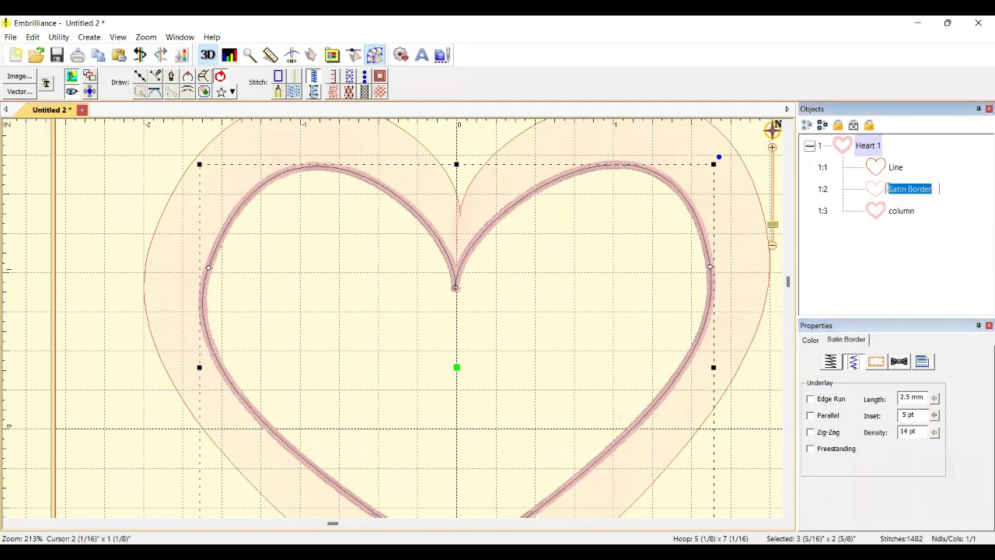
click(875, 189)
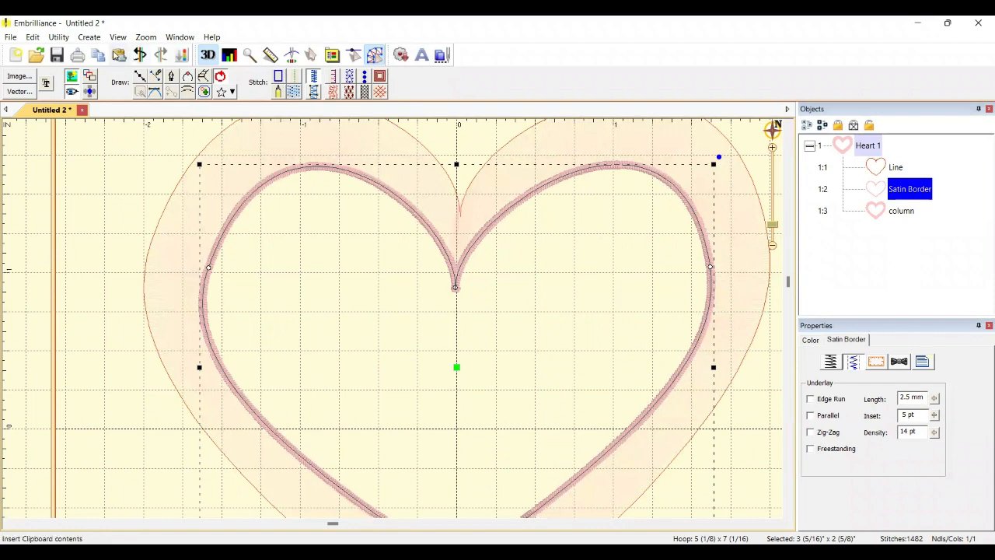
click(98, 54)
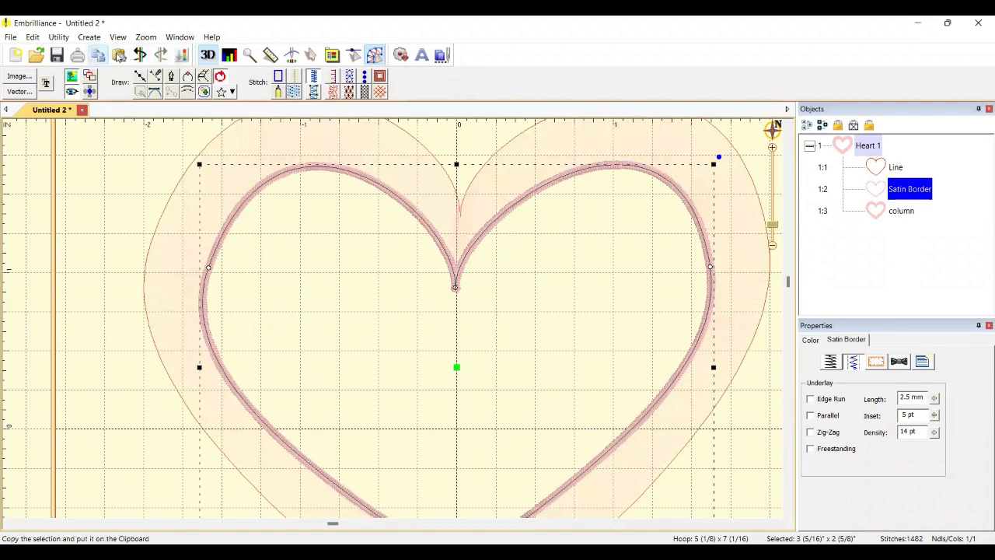
click(119, 56)
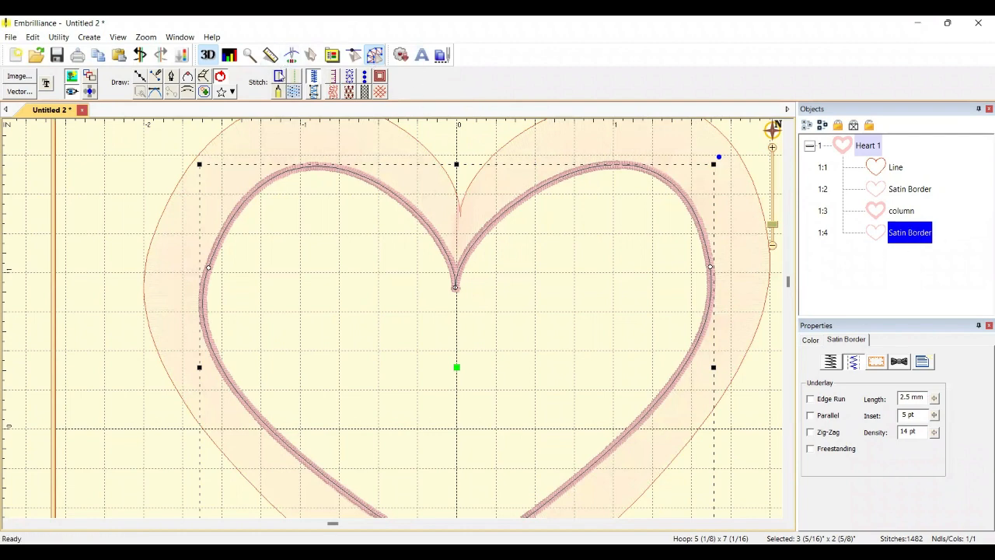
click(278, 75)
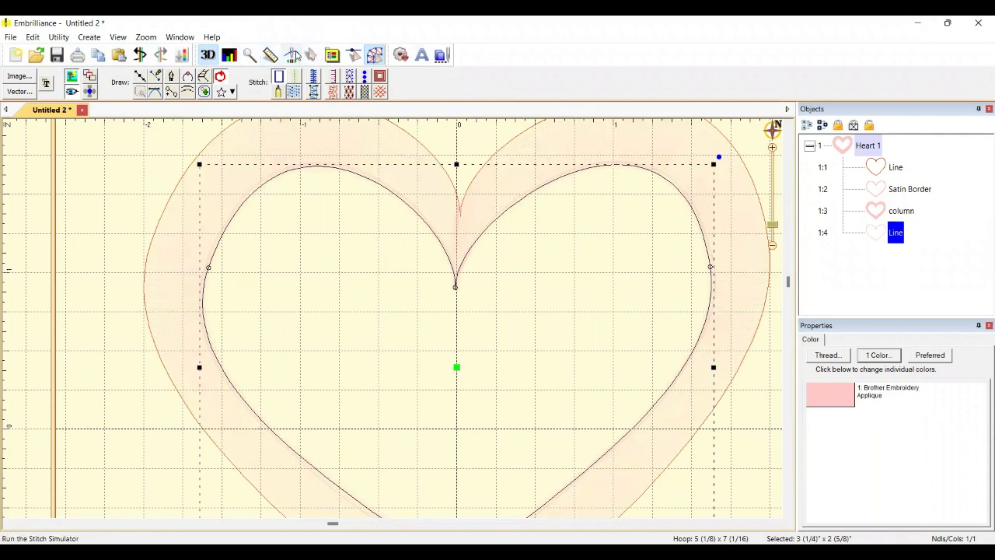
- Resize the duplicated heart line to 3.5 inches wide, keeping its proportions
click(310, 54)
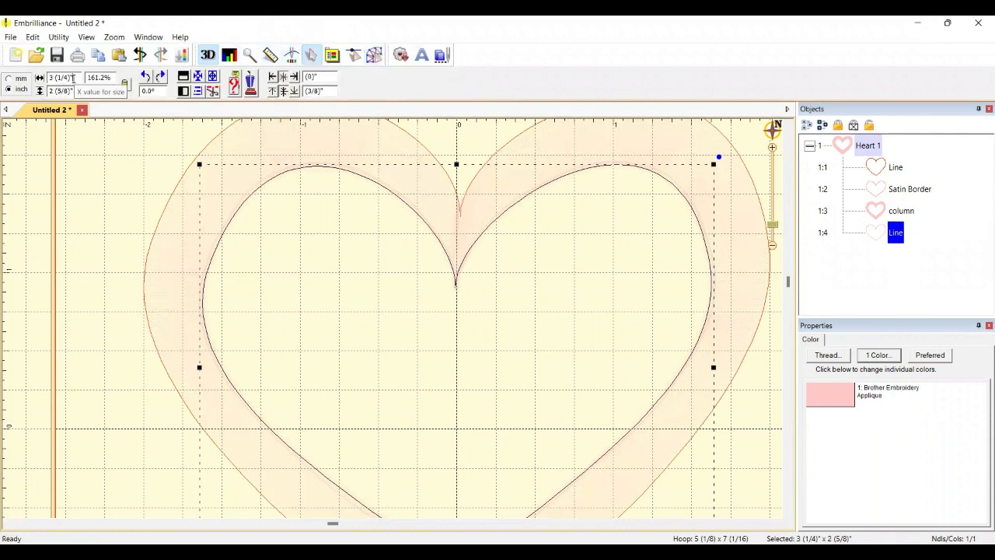
drag(73, 79, 50, 81)
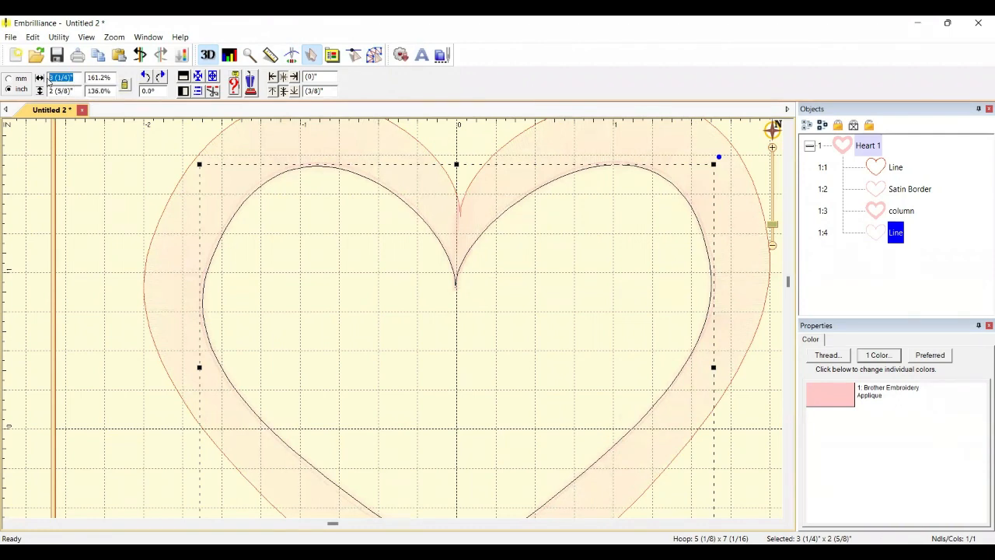
text(3.5)
key(Return)
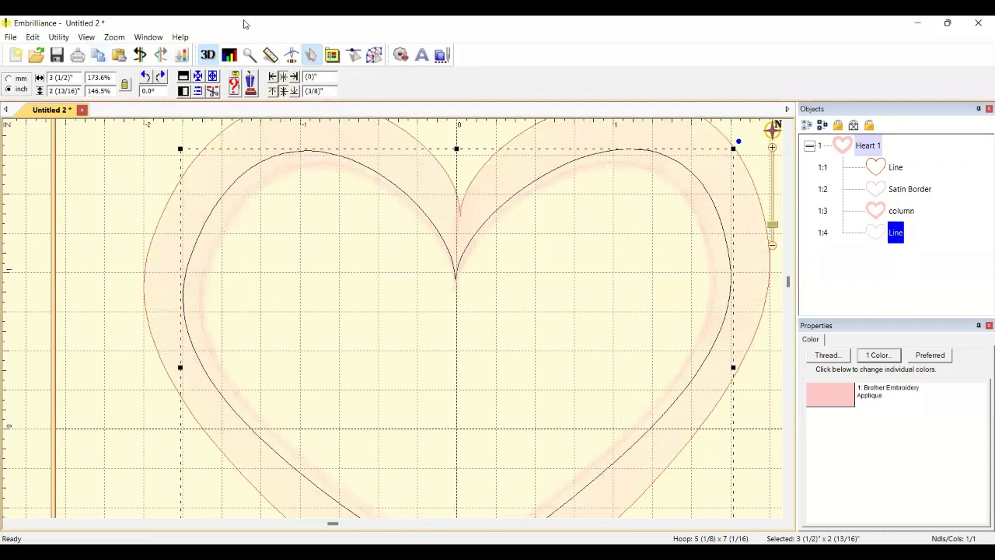
- Move the notch point of the enlarged heart line slightly upward within the column, keeping that line selected
click(373, 55)
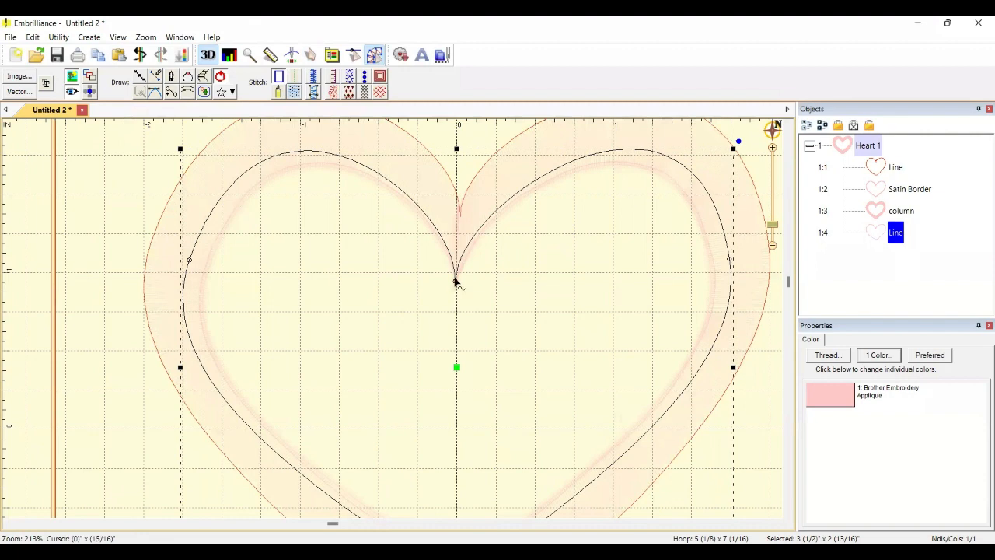
drag(456, 278, 456, 261)
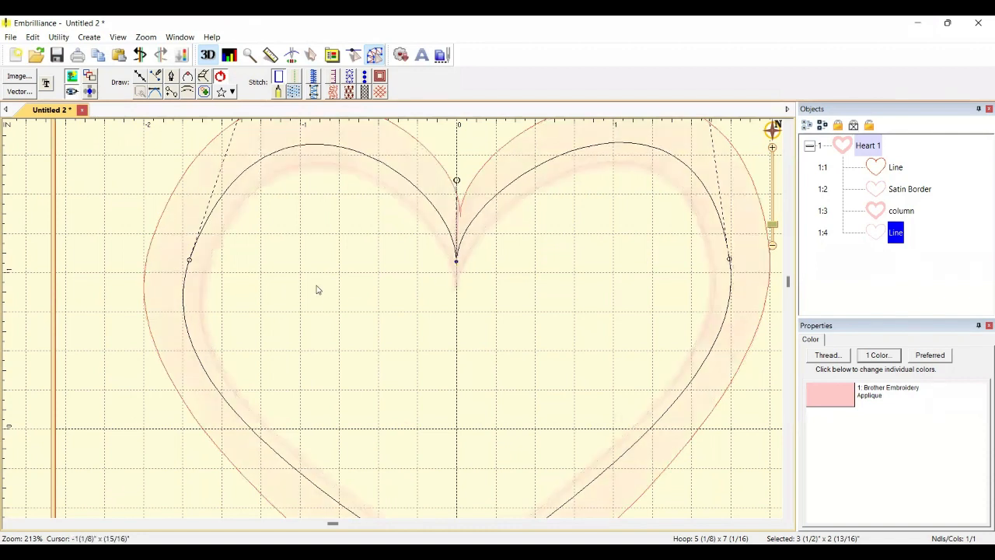
click(459, 259)
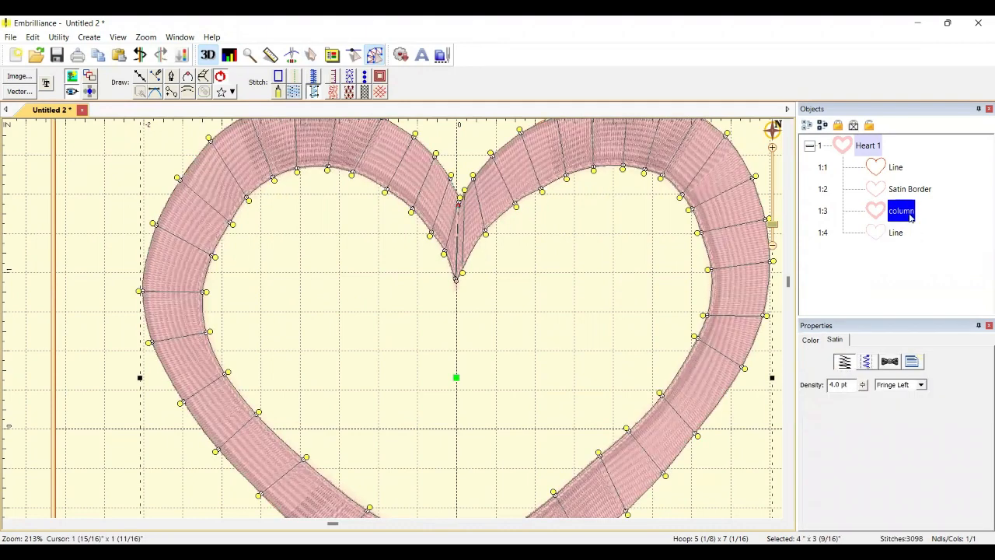
click(895, 233)
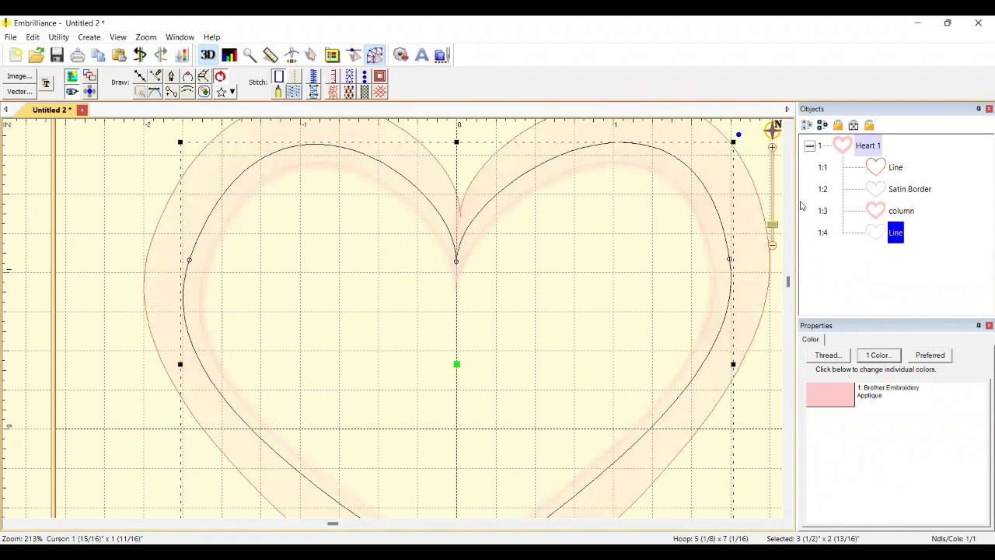
- Move the bottom tip point of the 3.5-inch heart line slightly downward within the column
click(787, 513)
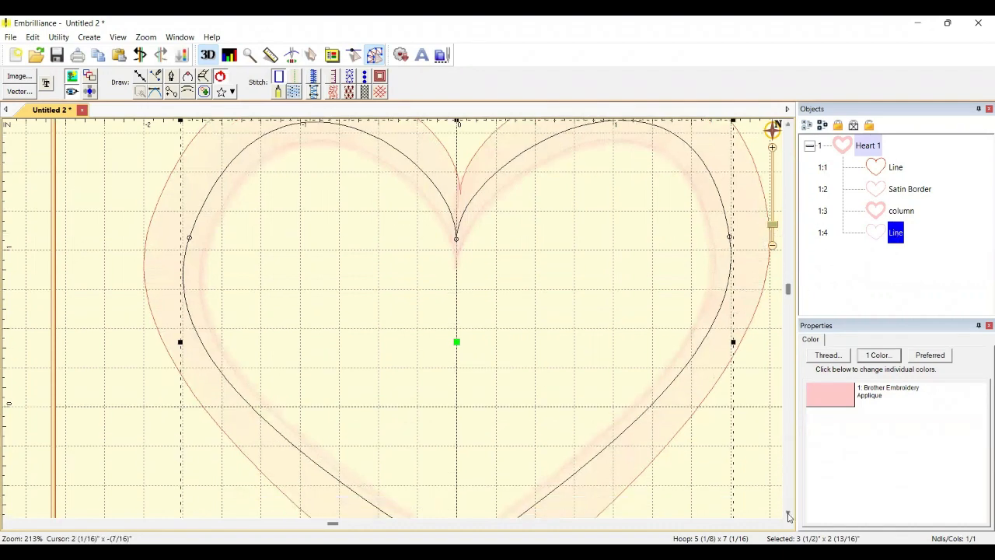
scroll(788, 518, down, 3)
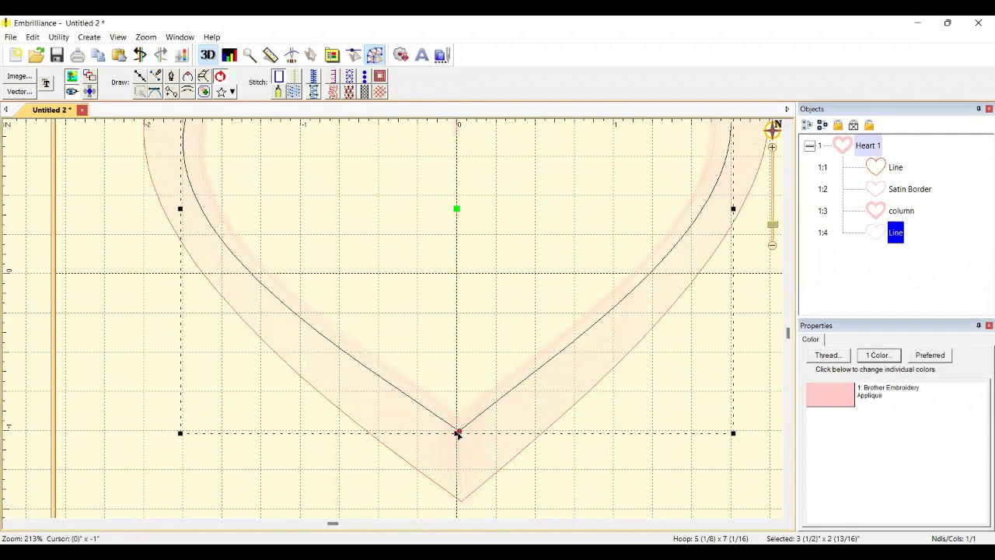
double_click(458, 437)
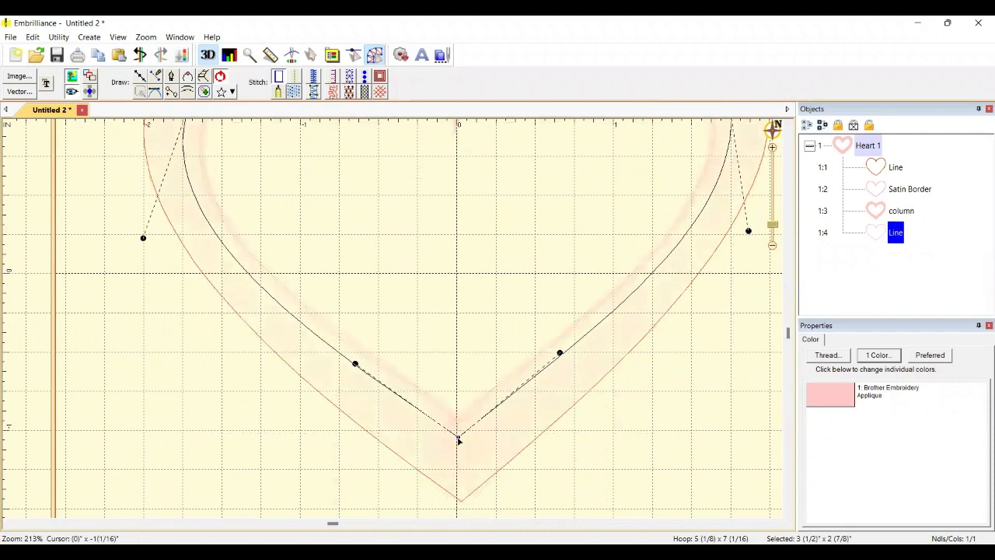
- Duplicate the 3.5-inch heart line and resize the copy to 2.75 inches wide, keeping its proportions
click(893, 232)
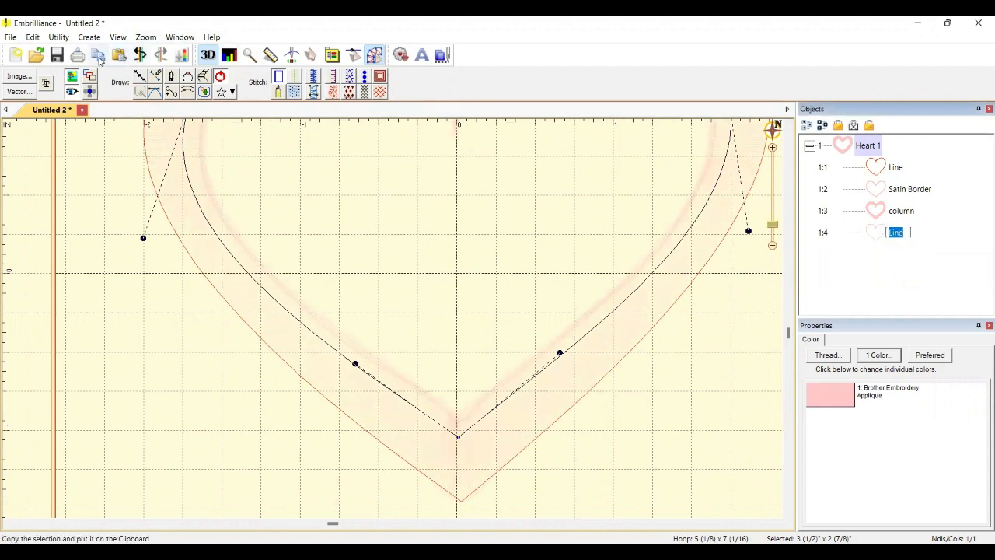
click(118, 56)
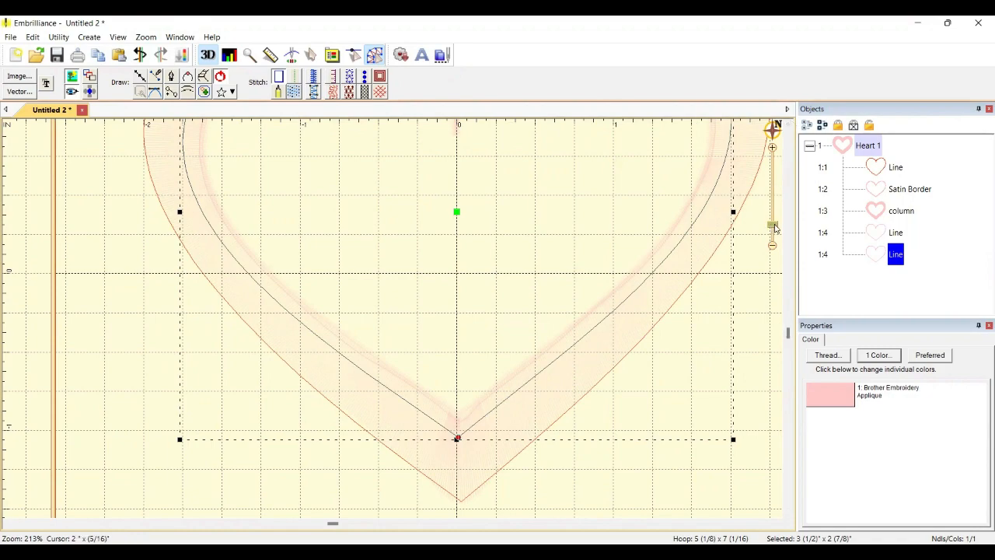
drag(775, 230, 774, 237)
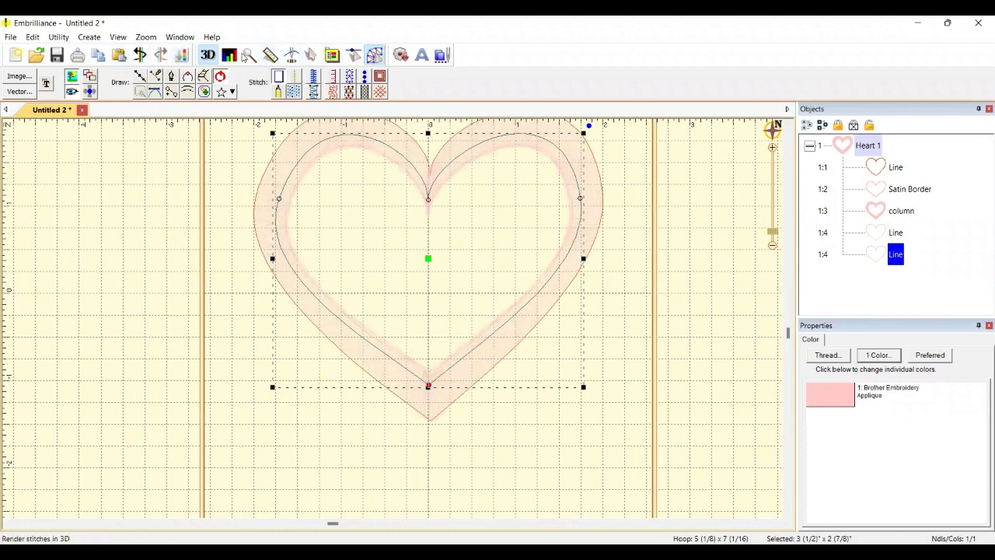
click(309, 59)
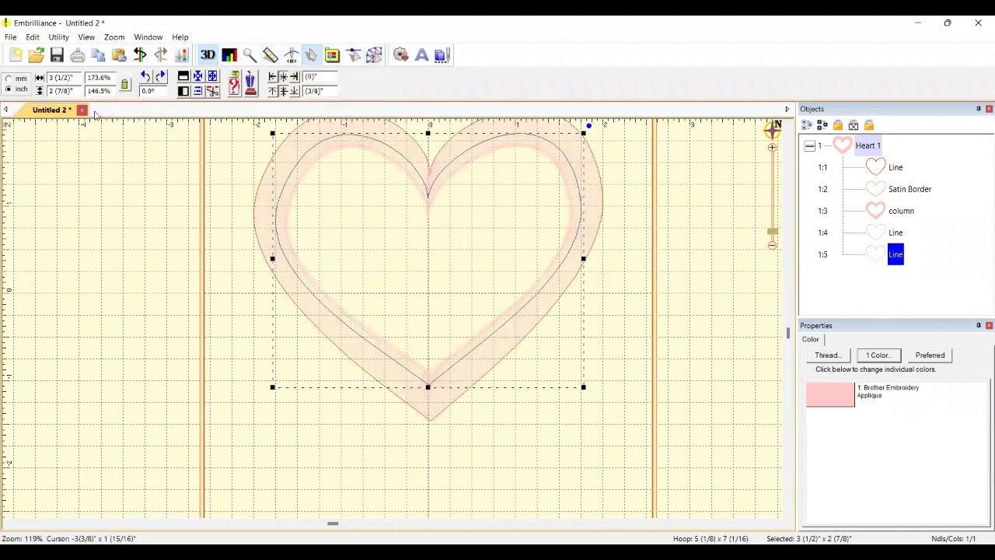
click(62, 78)
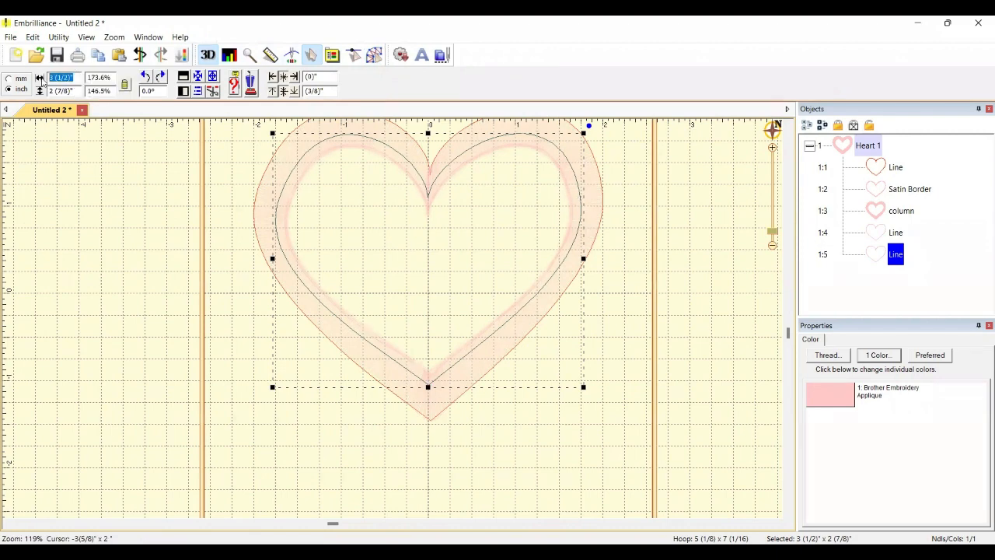
text(2.75)
key(Return)
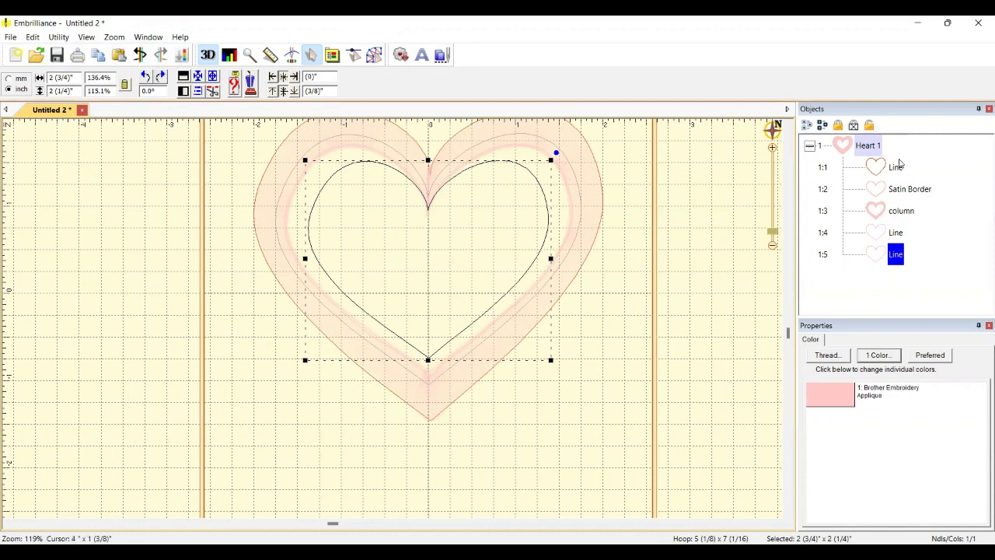
- Hide the satin column and the 3.5-inch heart line
click(900, 214)
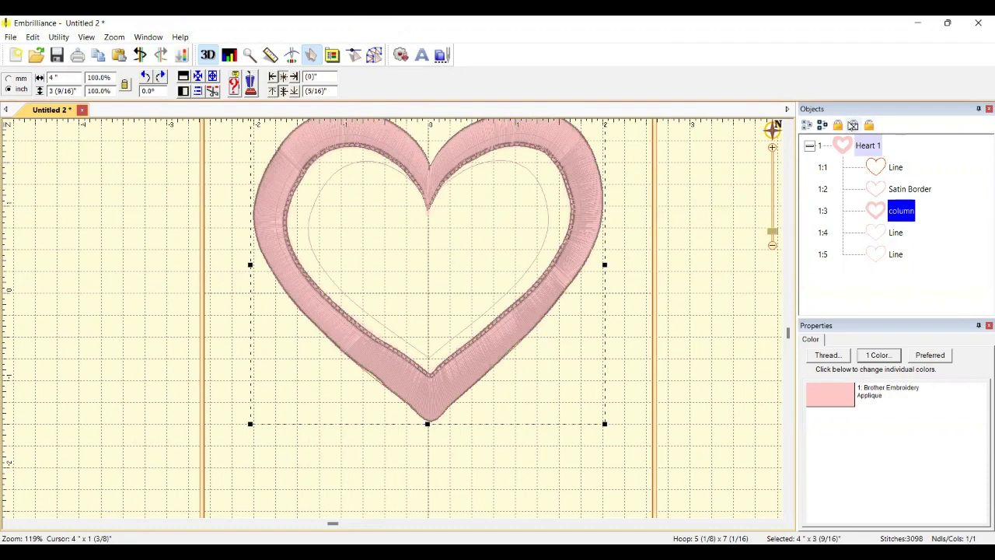
click(853, 126)
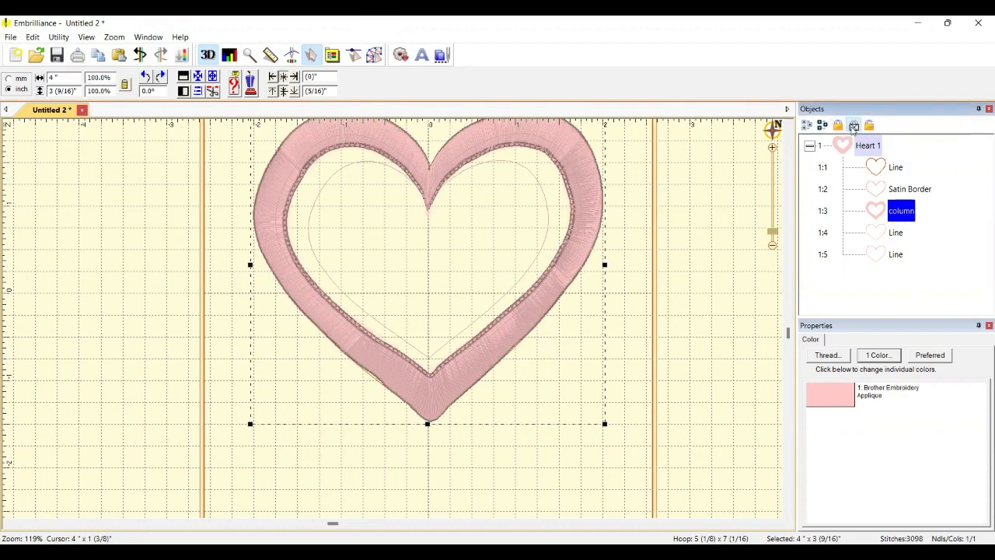
click(685, 335)
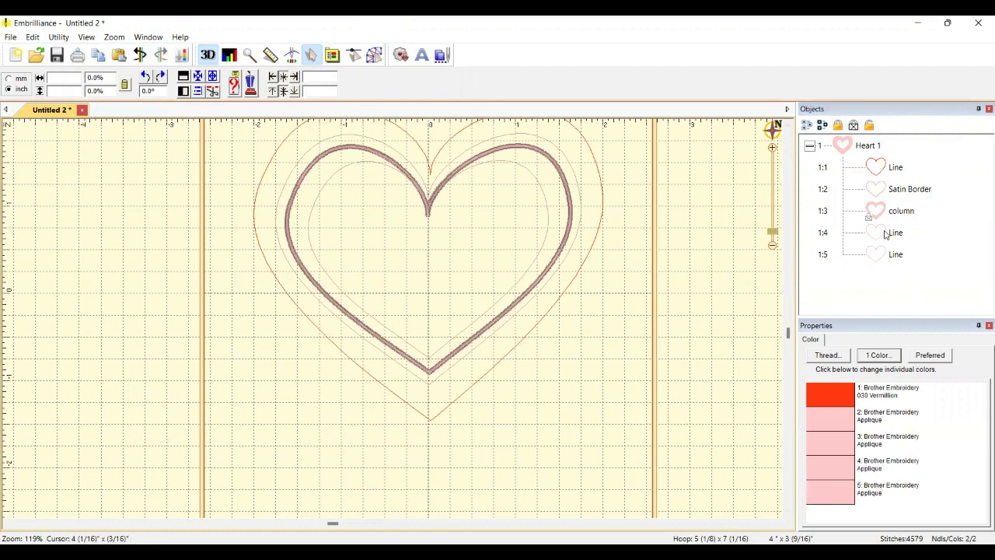
click(894, 232)
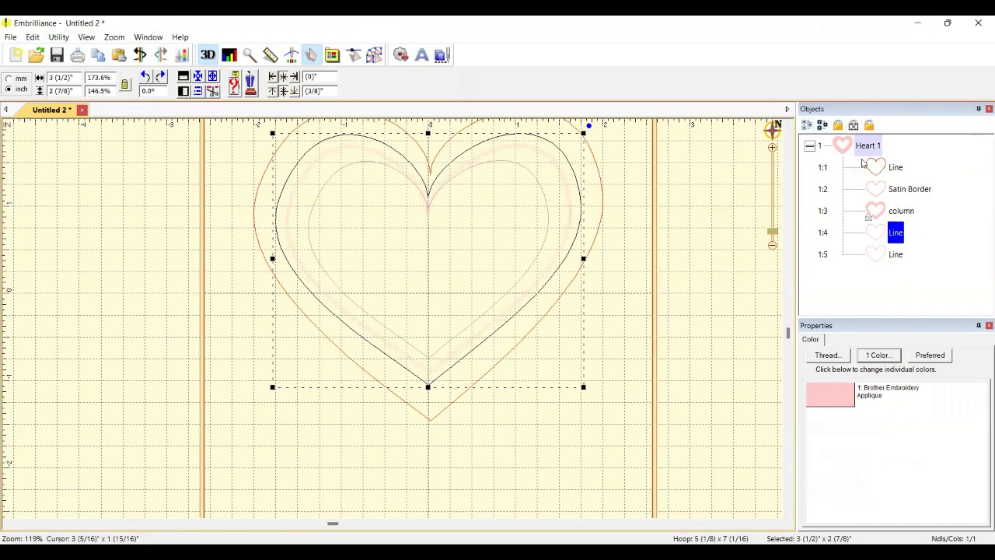
click(853, 125)
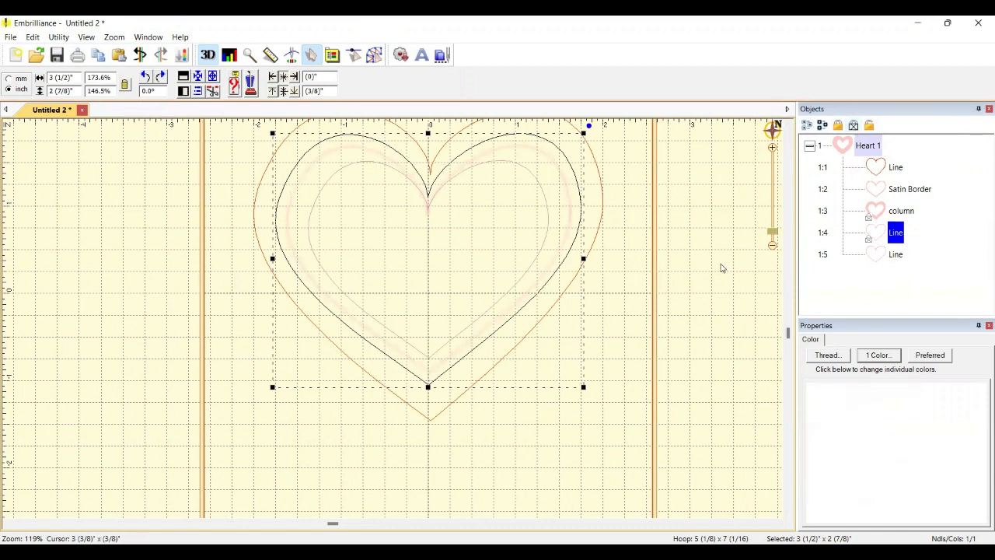
click(691, 318)
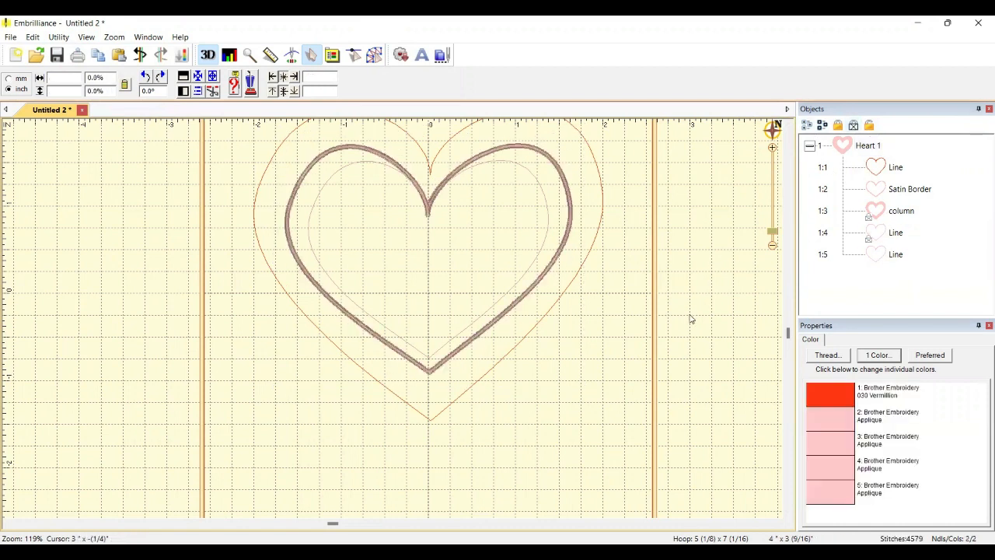
- Hide the outermost heart line and the satin border
click(891, 237)
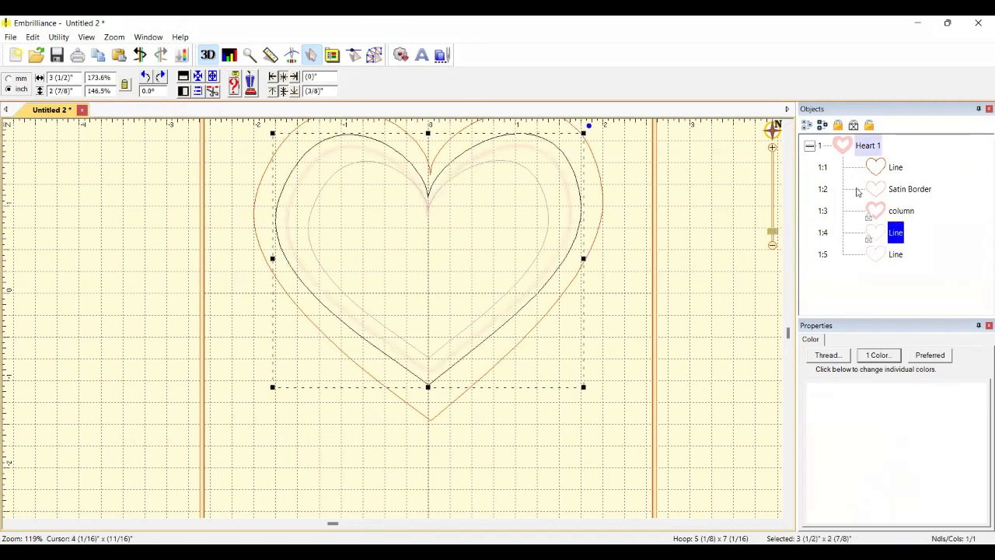
click(809, 126)
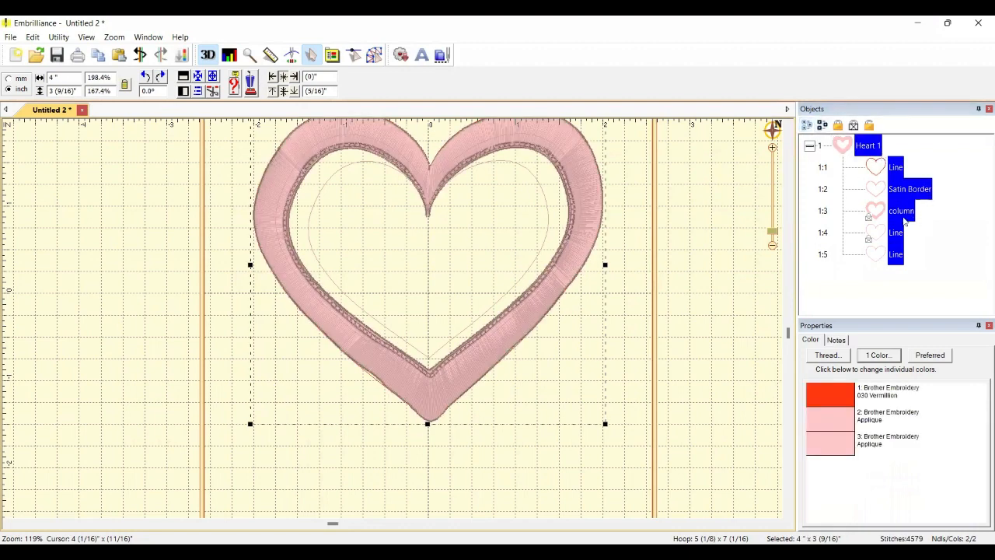
click(896, 168)
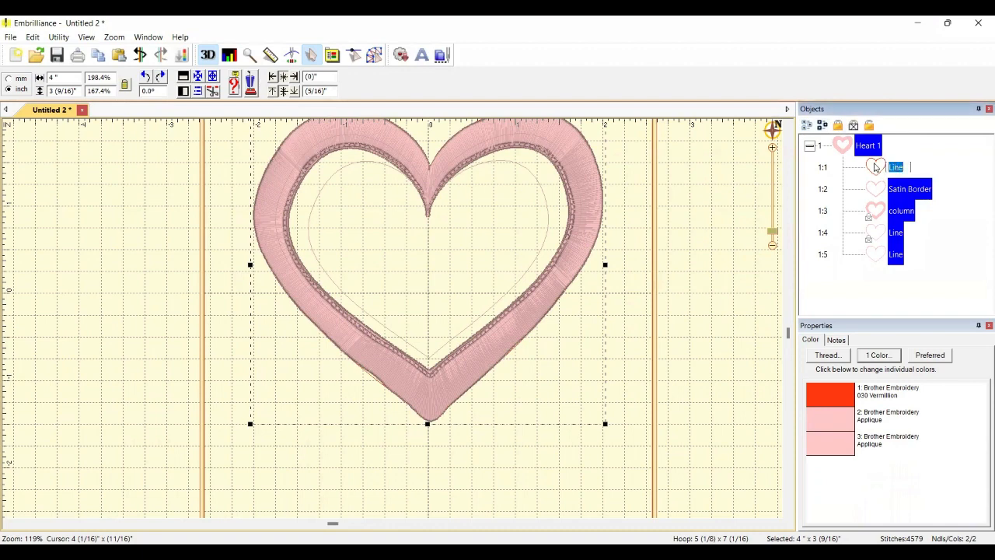
click(875, 167)
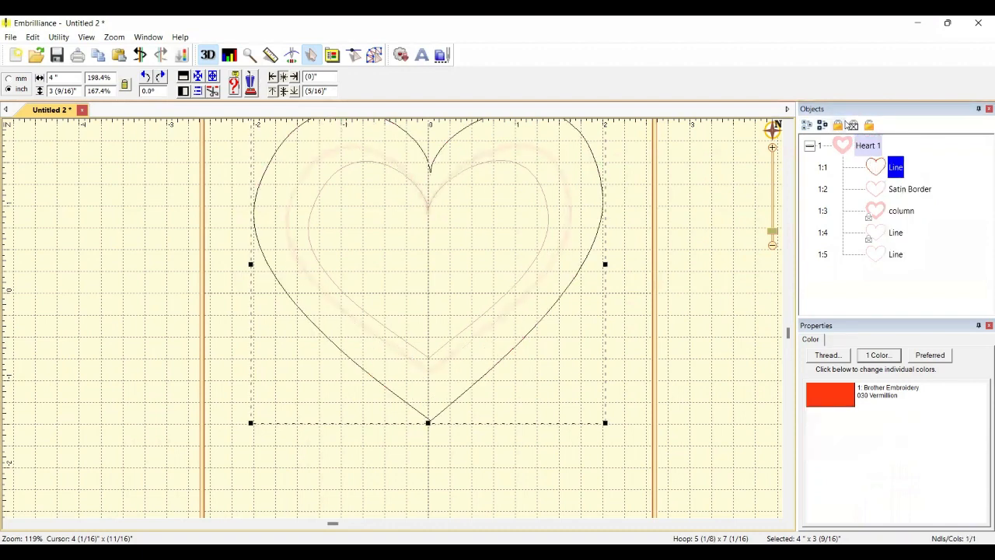
click(853, 125)
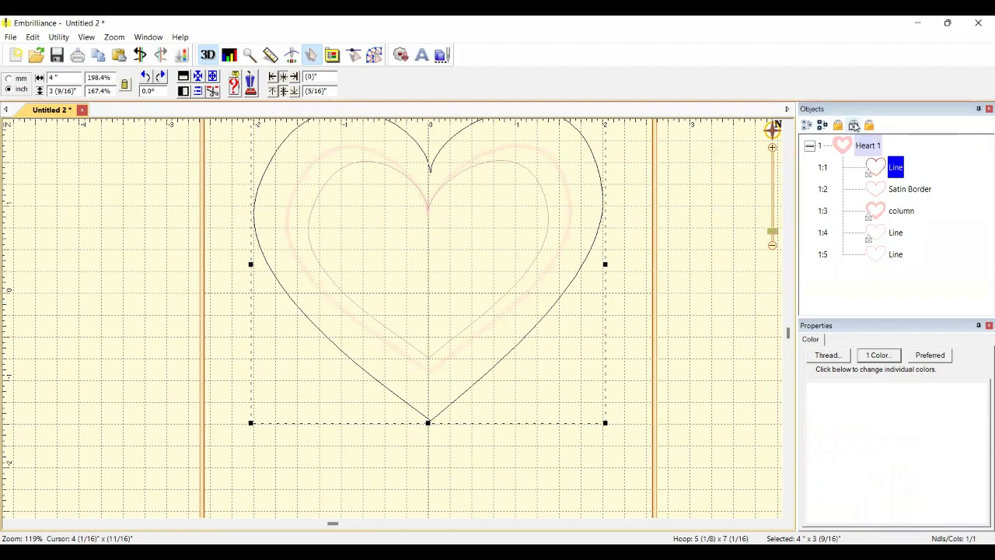
click(897, 212)
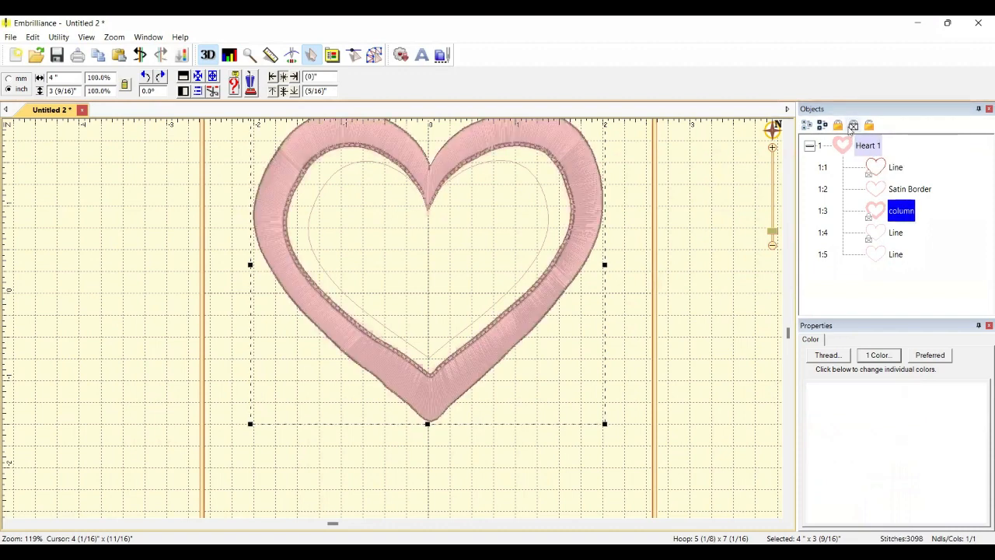
click(887, 189)
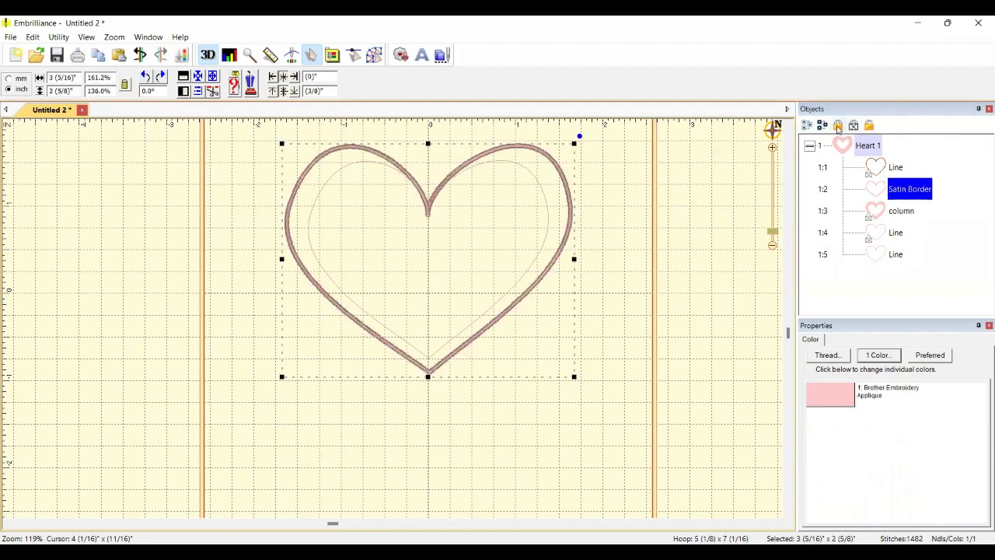
click(853, 127)
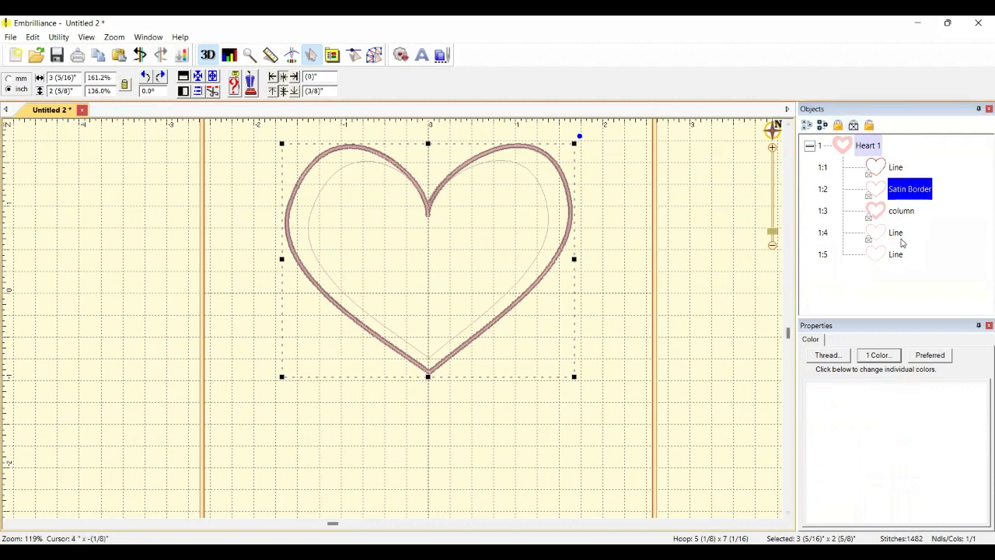
click(735, 284)
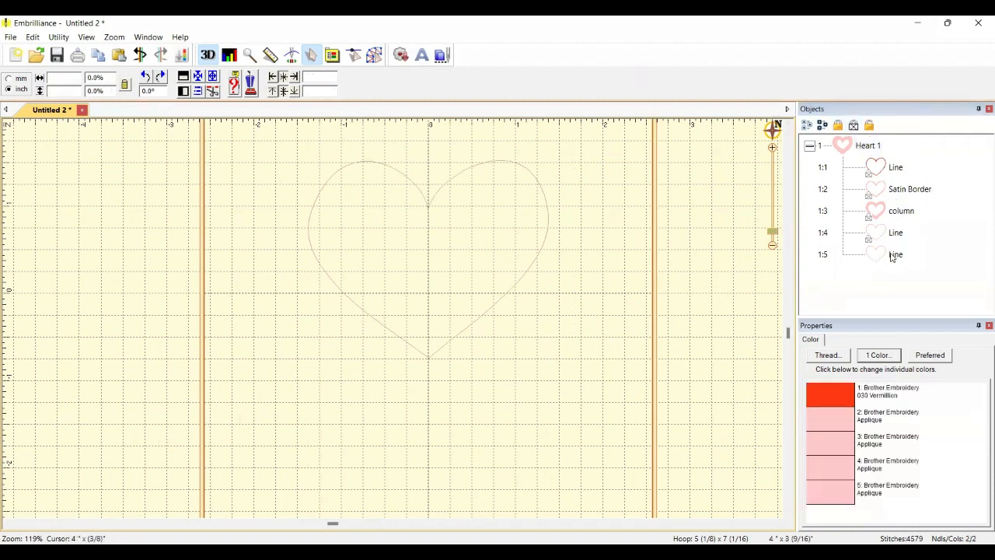
- Unhide the 3.5-inch heart line around the 2.75-inch heart line
click(889, 252)
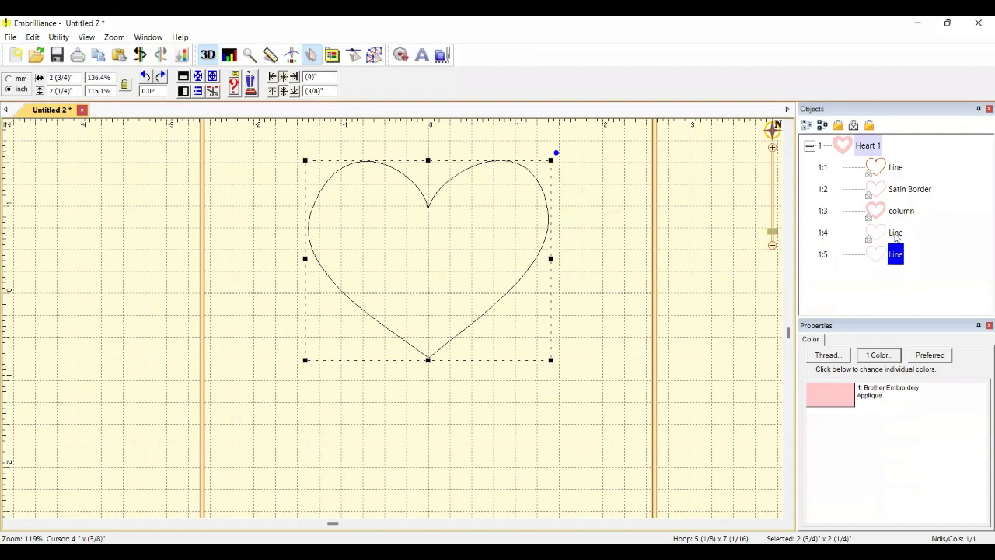
click(871, 242)
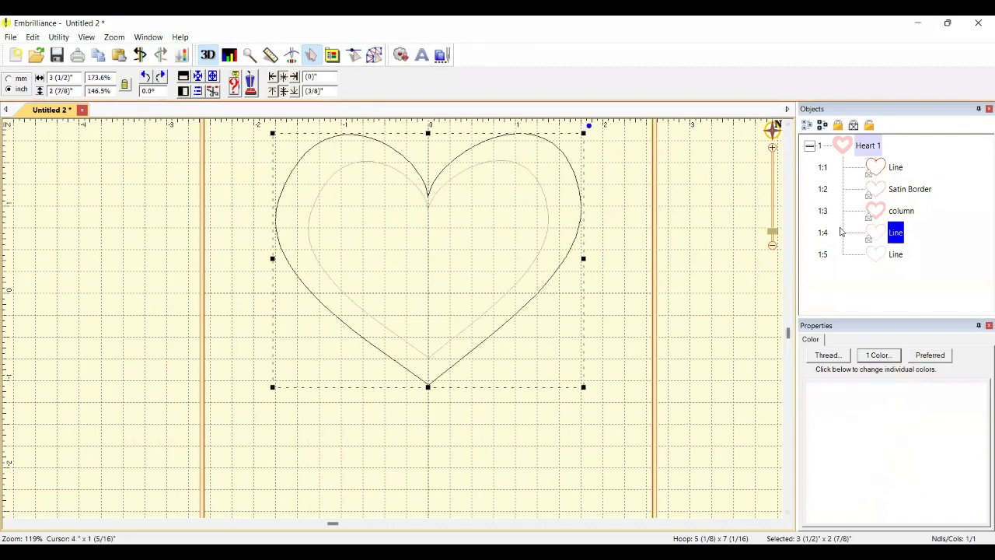
click(868, 126)
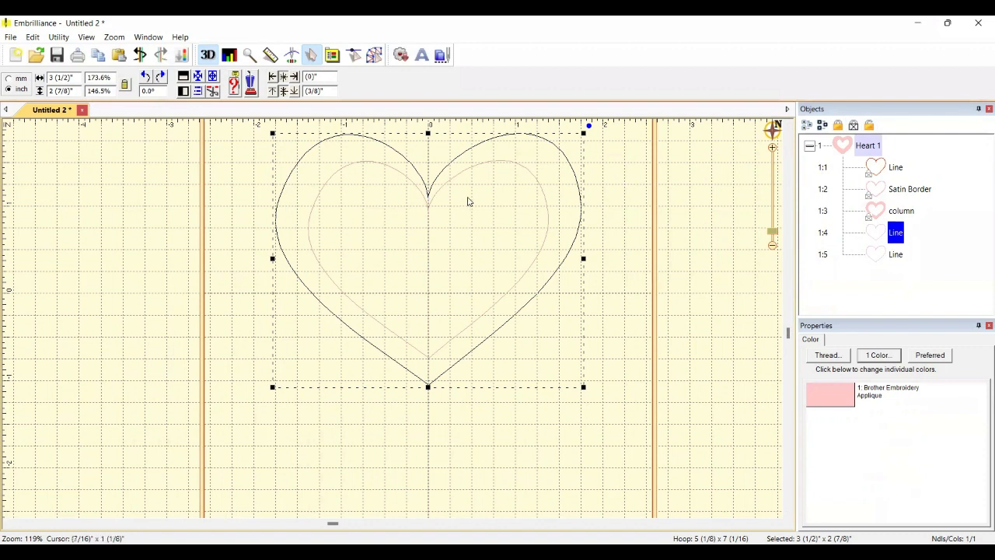
- Edit the points of the 2.75-inch heart line, moving its notch downward and its bottom tip slightly upward, and deselect it
click(895, 254)
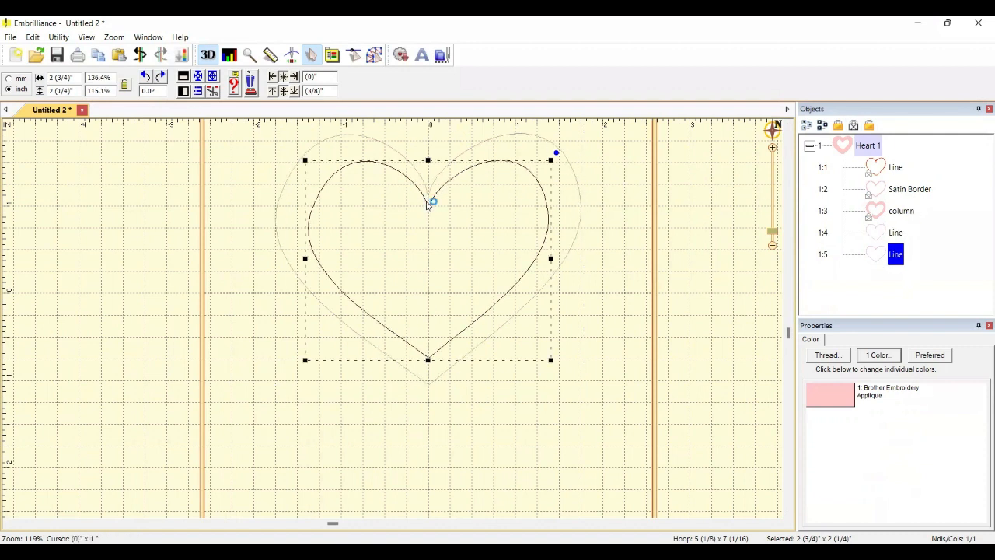
click(374, 54)
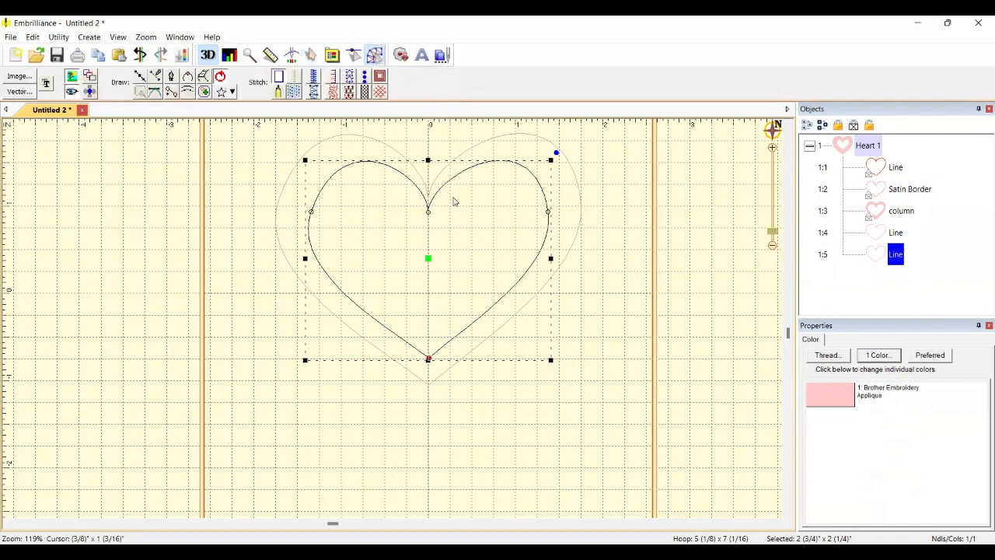
drag(429, 211, 429, 234)
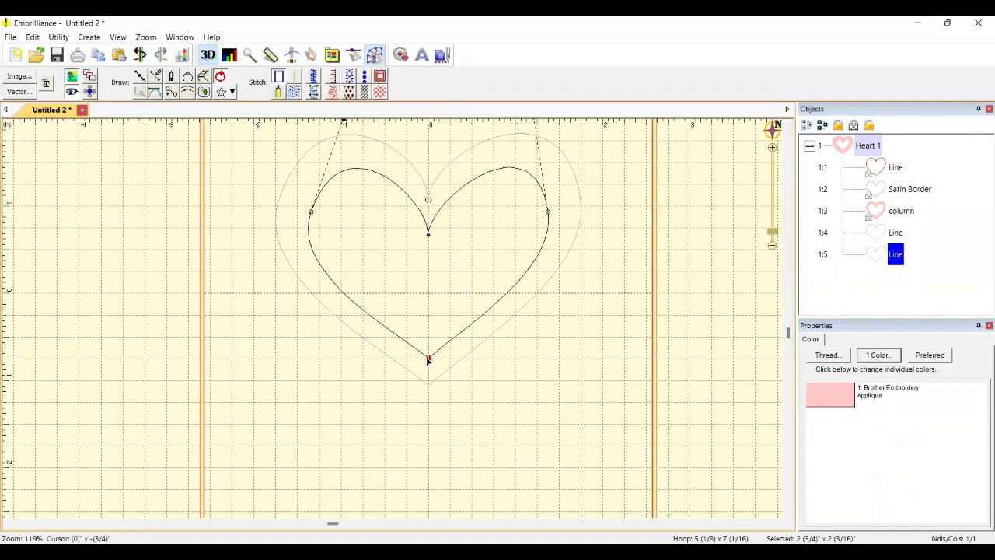
click(428, 357)
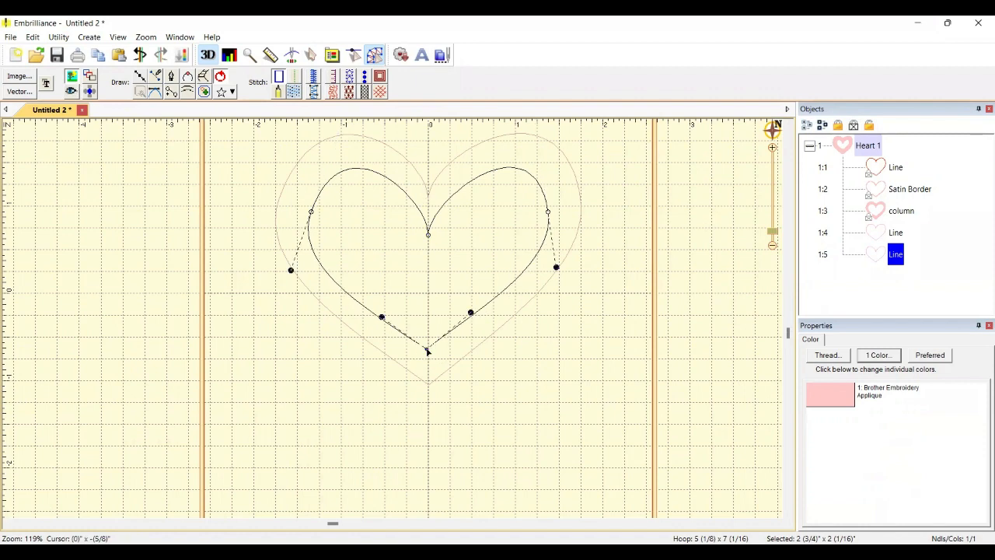
click(663, 308)
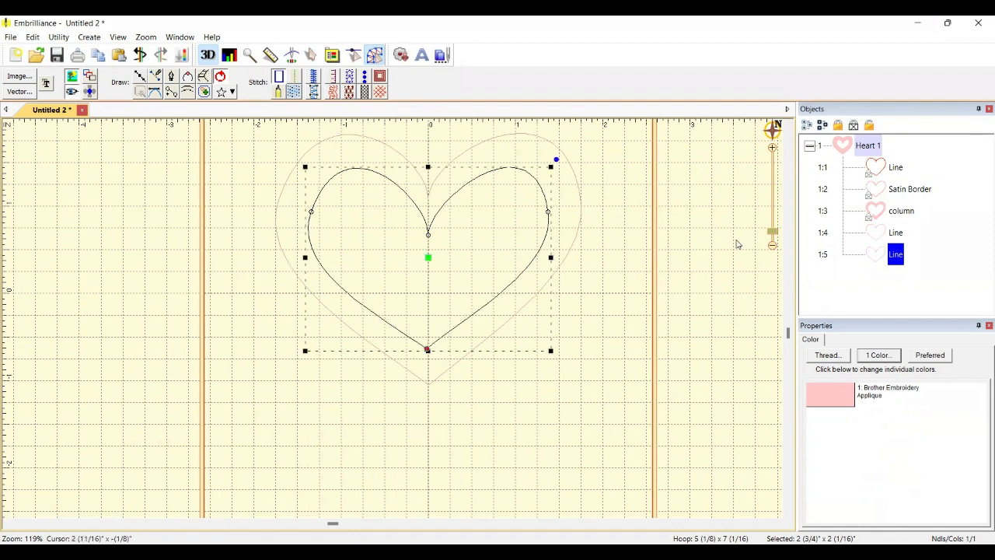
click(749, 313)
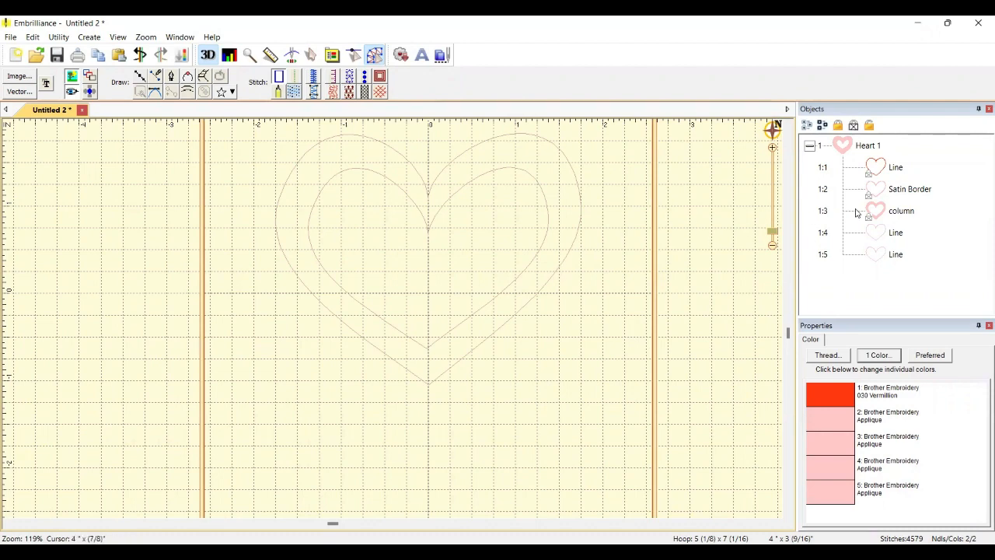
click(898, 197)
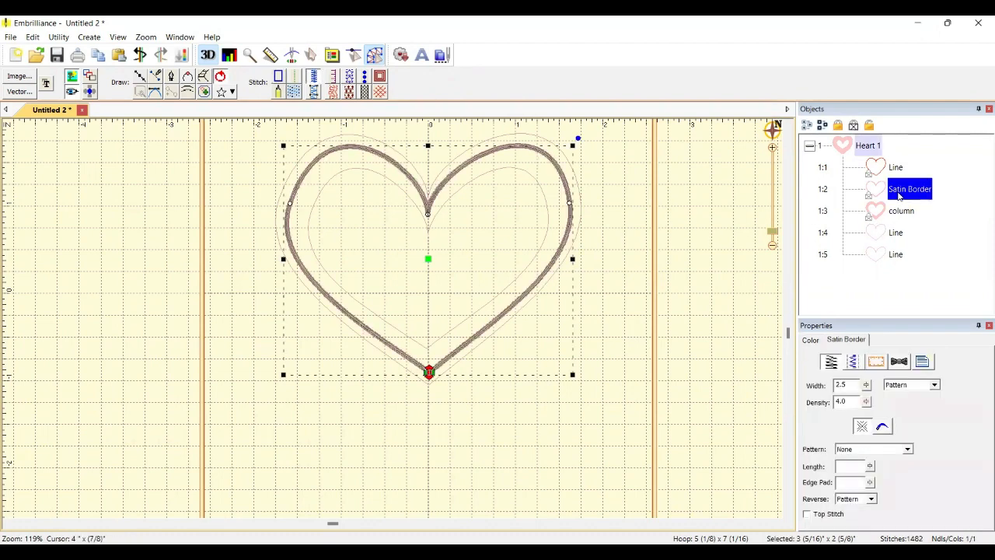
click(900, 212)
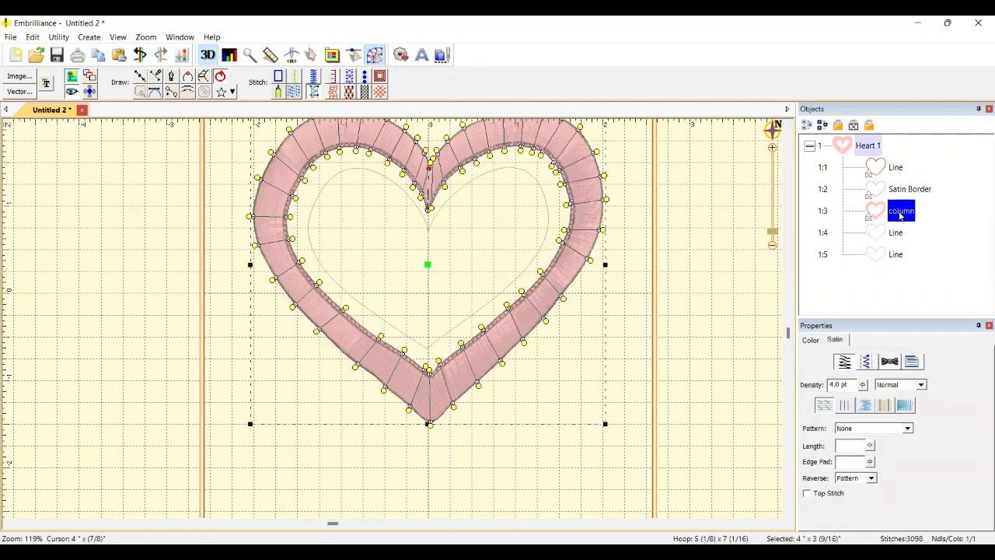
click(893, 213)
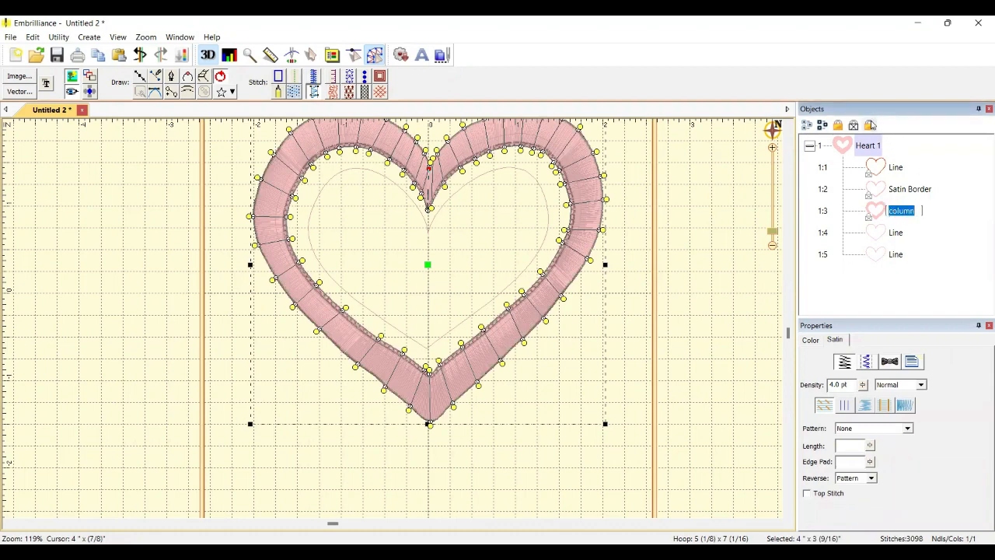
click(808, 126)
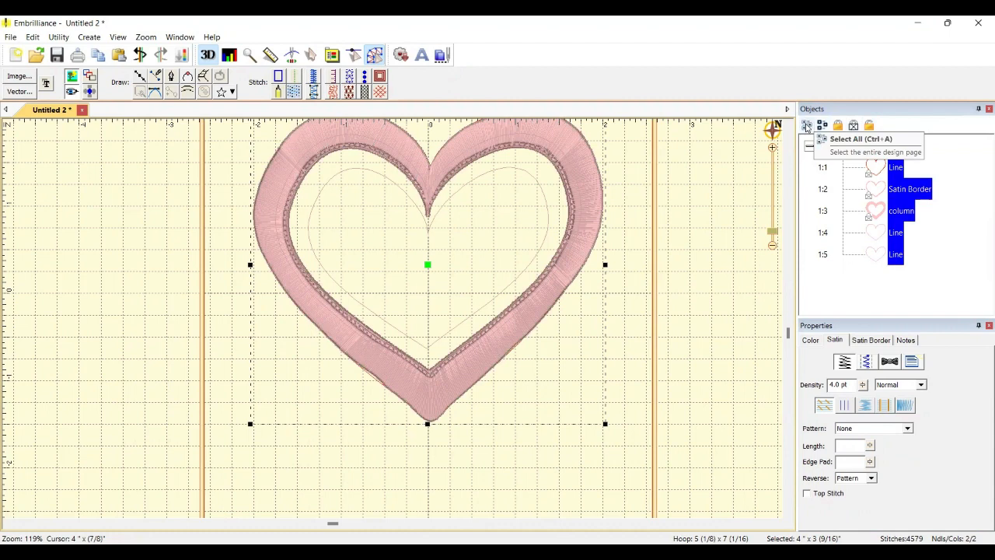
click(822, 126)
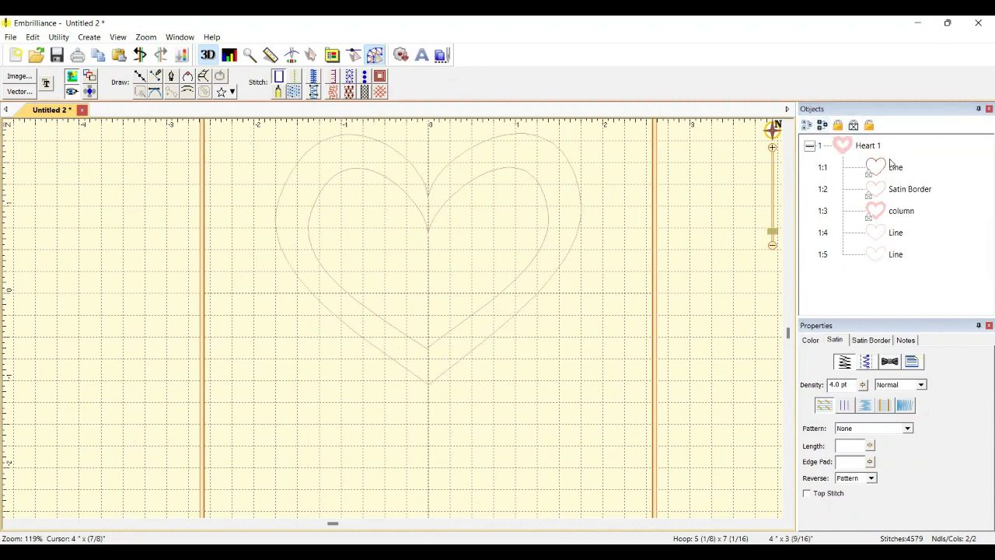
click(822, 126)
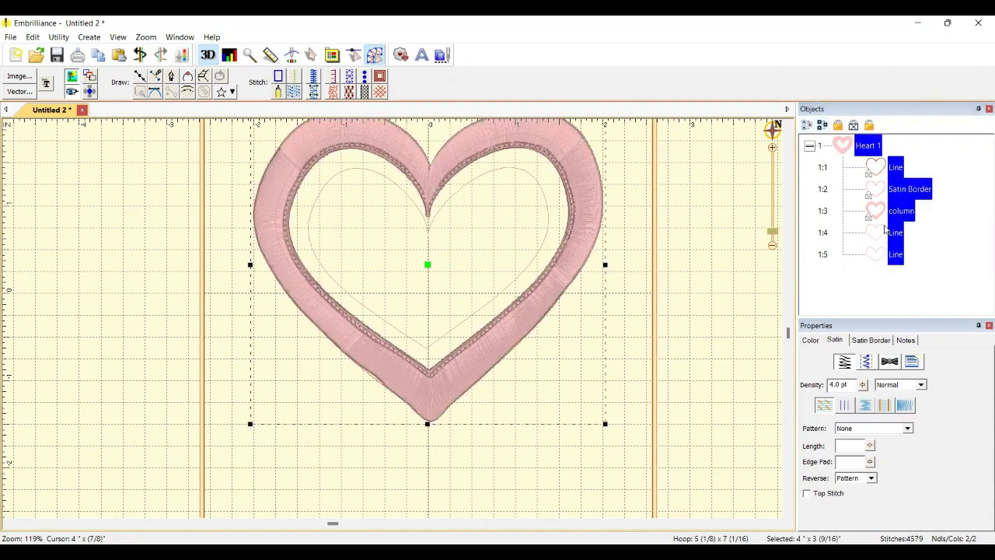
click(863, 239)
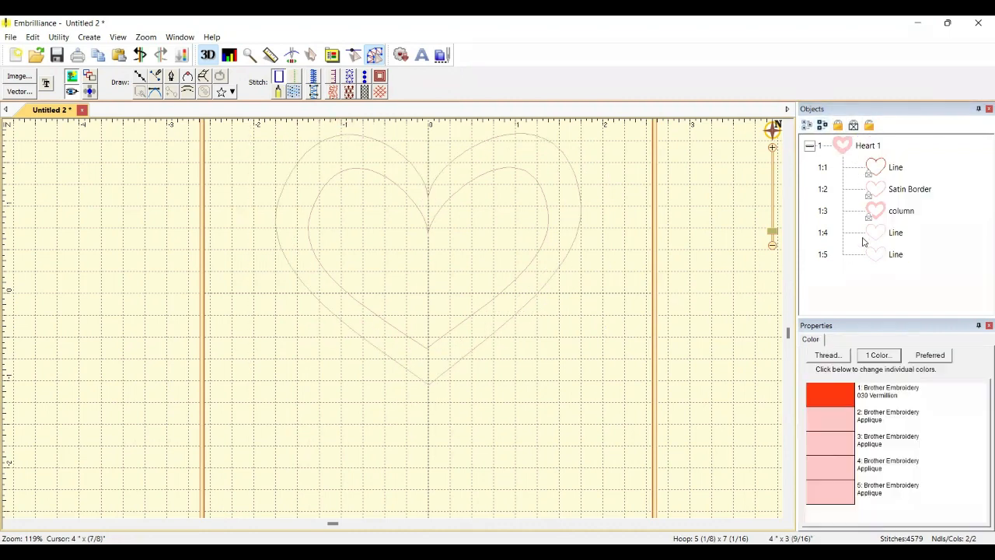
- Unhide the satin border, the outermost heart line and the satin column, and reorder the satin border to stitch after the column
click(869, 185)
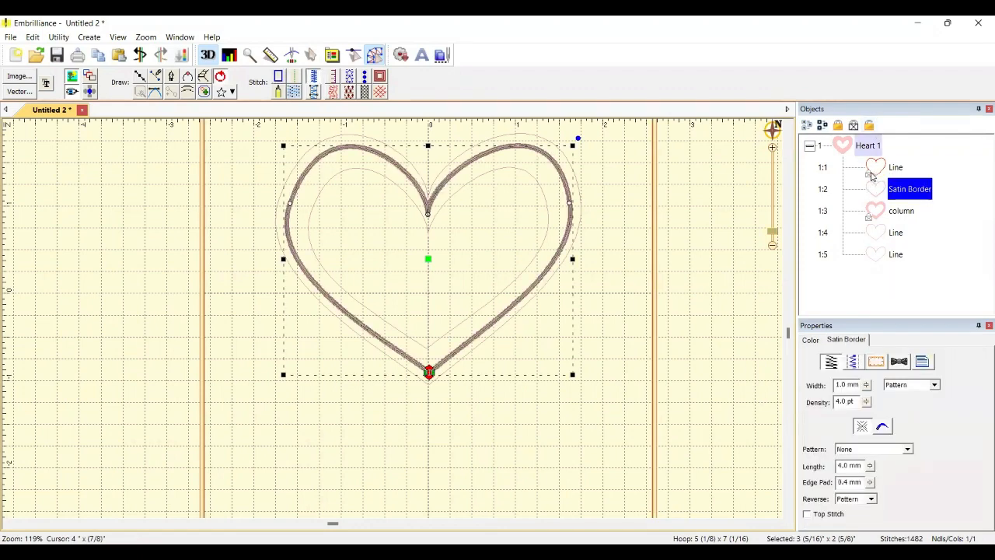
click(870, 173)
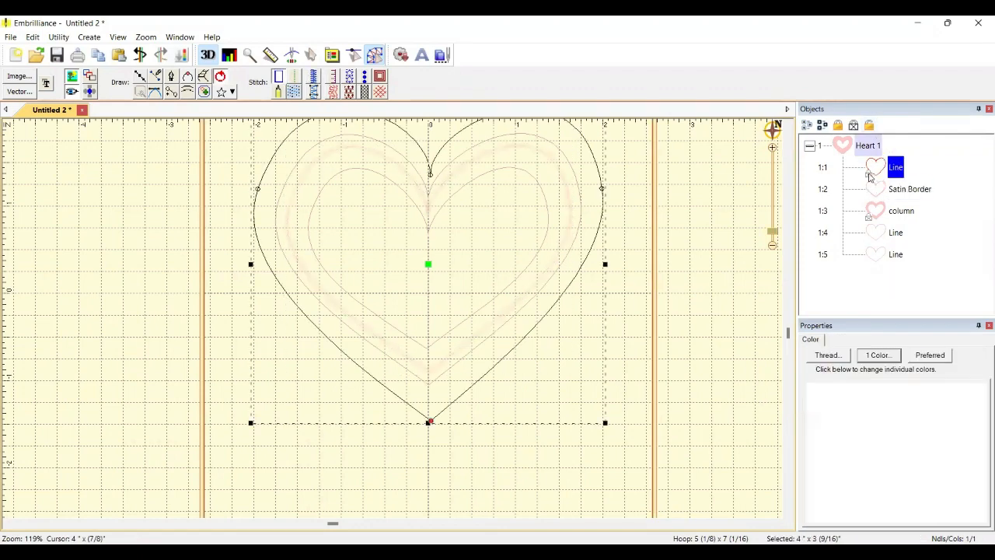
click(872, 214)
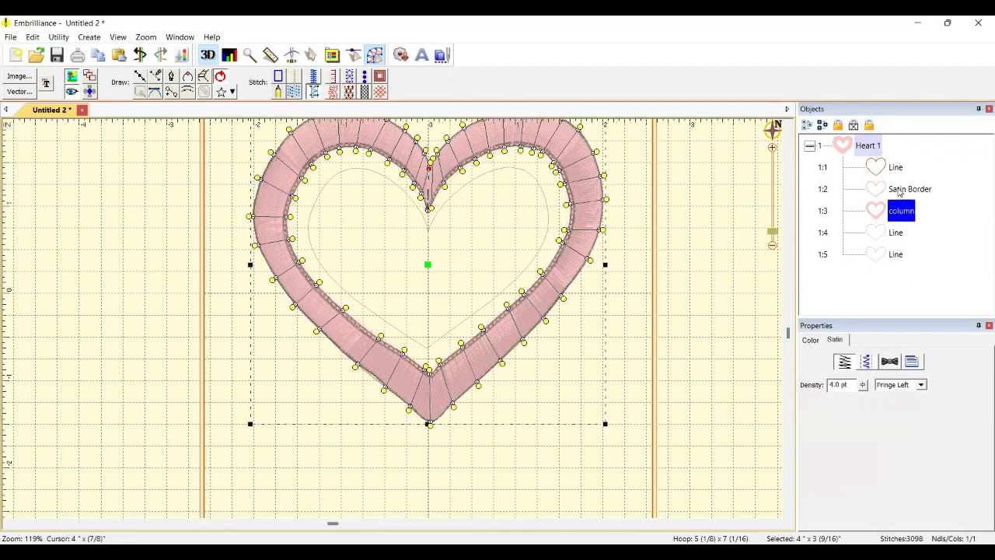
click(899, 191)
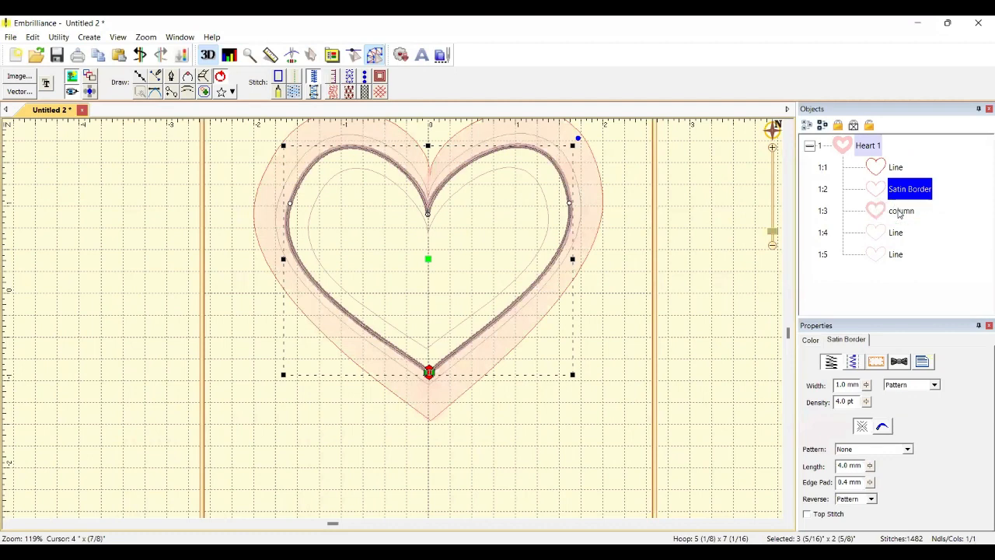
drag(899, 214, 898, 215)
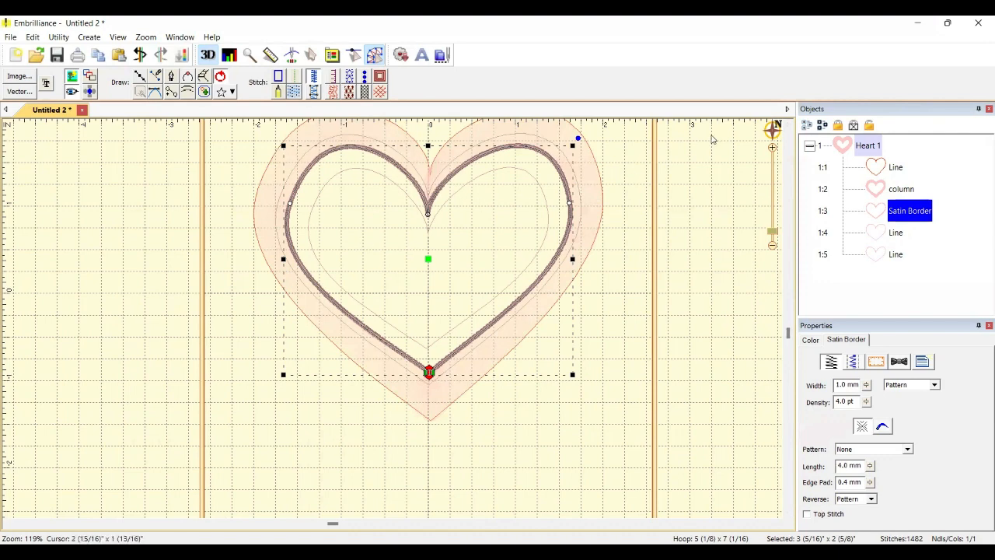
- Simulate the stitch-out of the whole heart design from the first to the last stitch
click(787, 123)
click(787, 124)
click(787, 124)
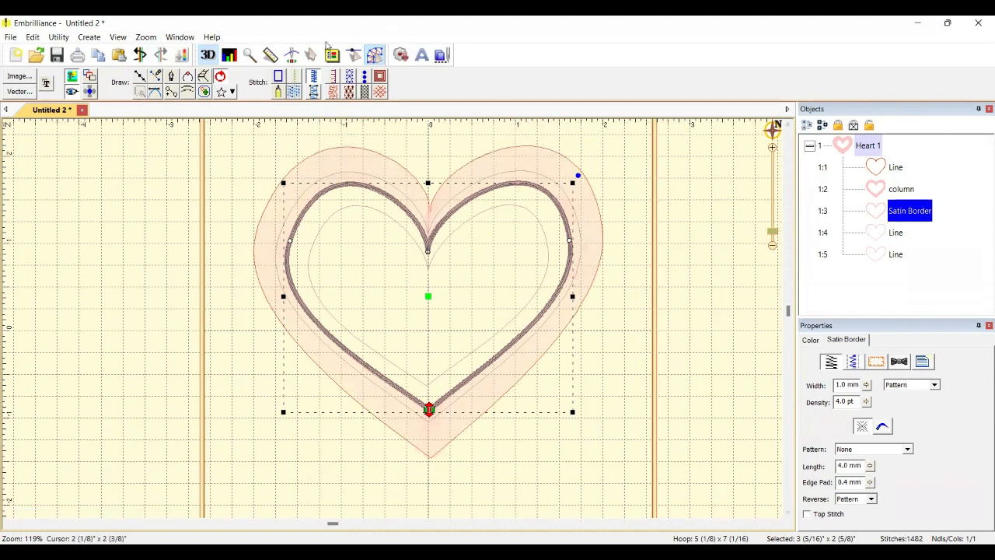
click(291, 56)
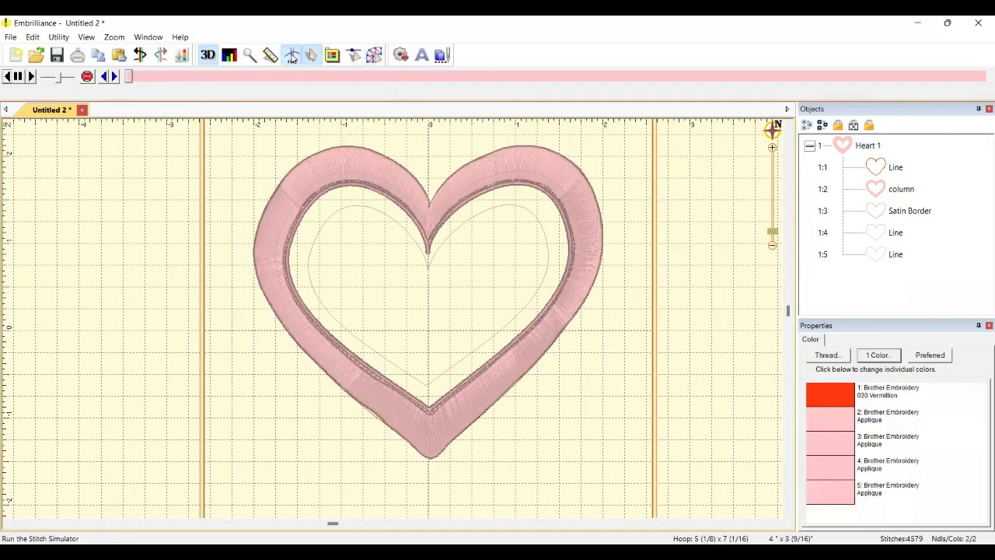
drag(129, 78, 980, 188)
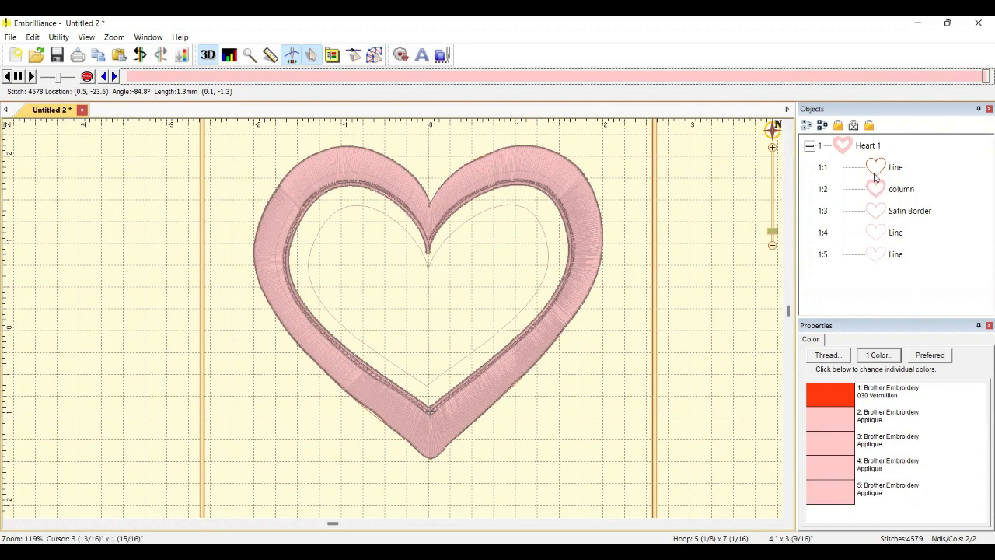
- Hide the satin column and the satin border, and delete the outermost heart line
click(877, 185)
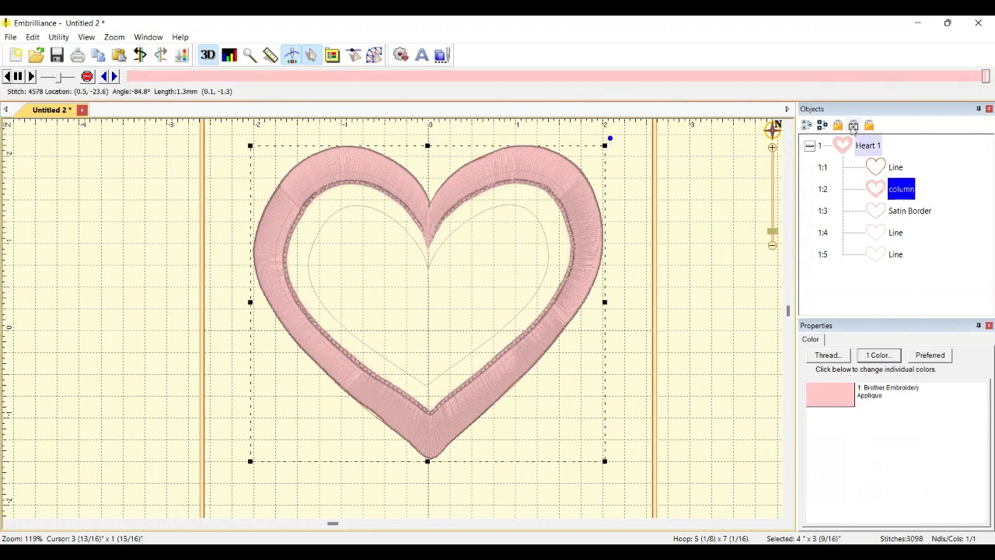
drag(868, 184, 894, 213)
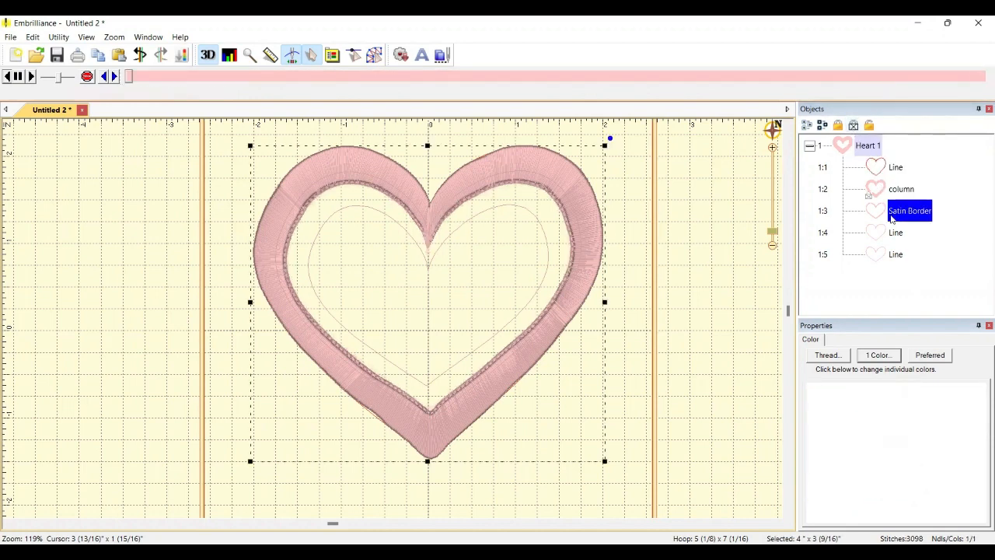
click(853, 126)
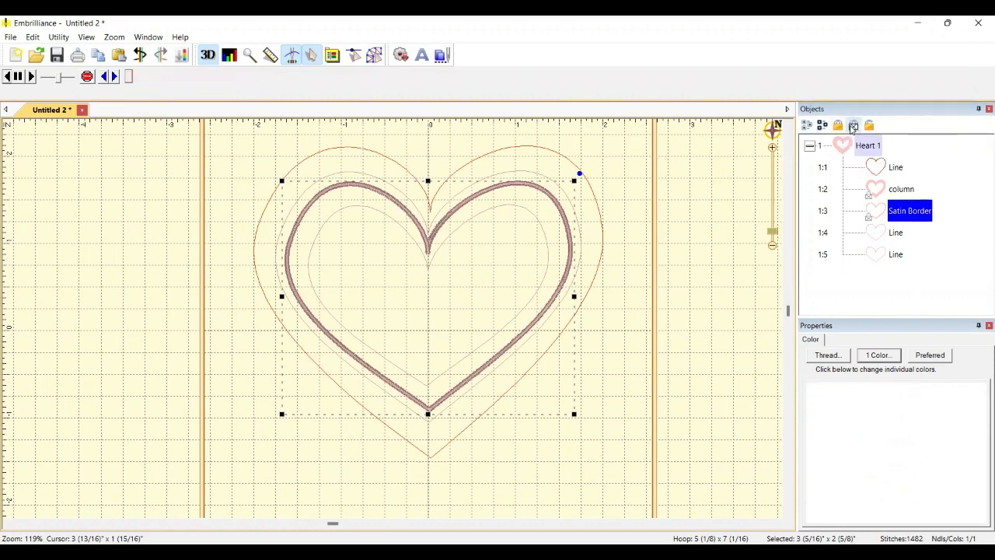
click(746, 256)
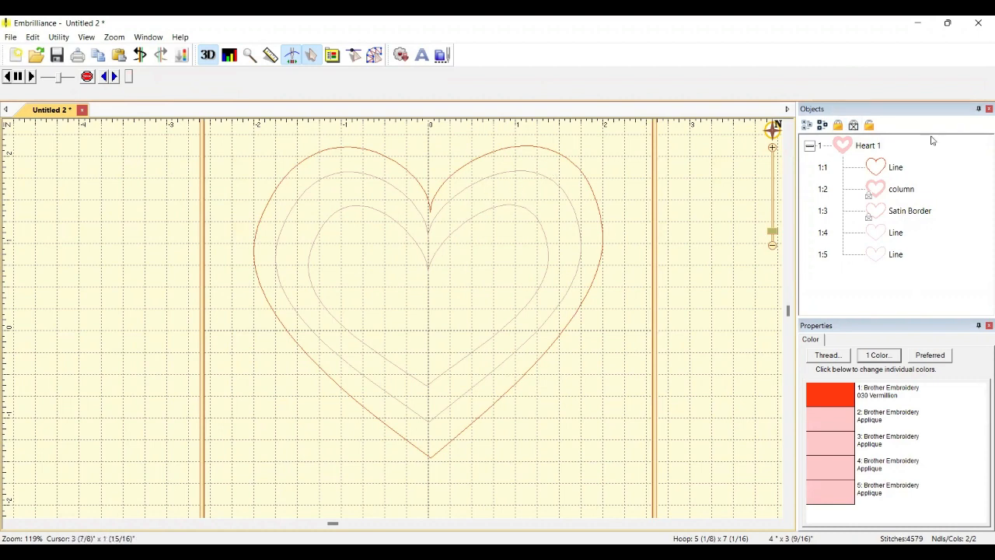
click(890, 168)
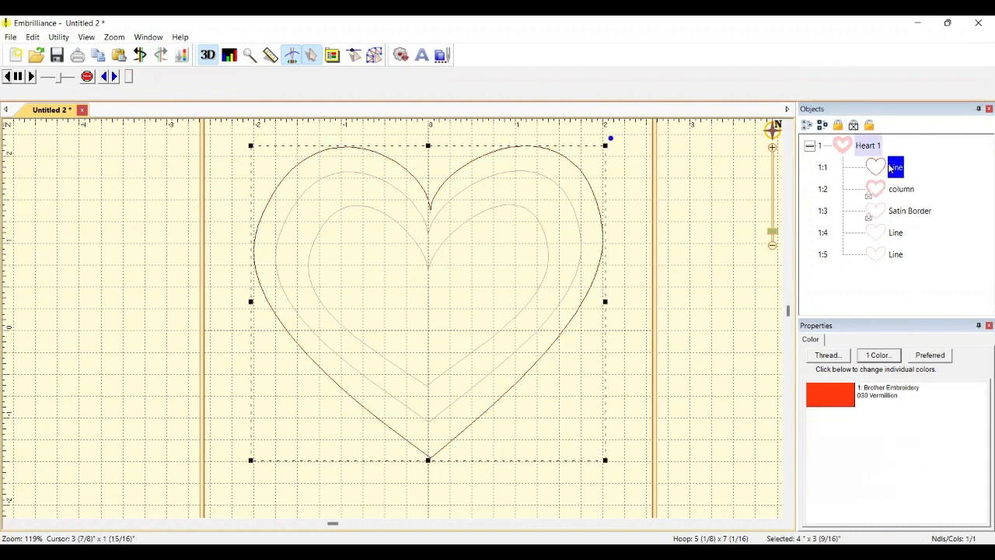
key(Delete)
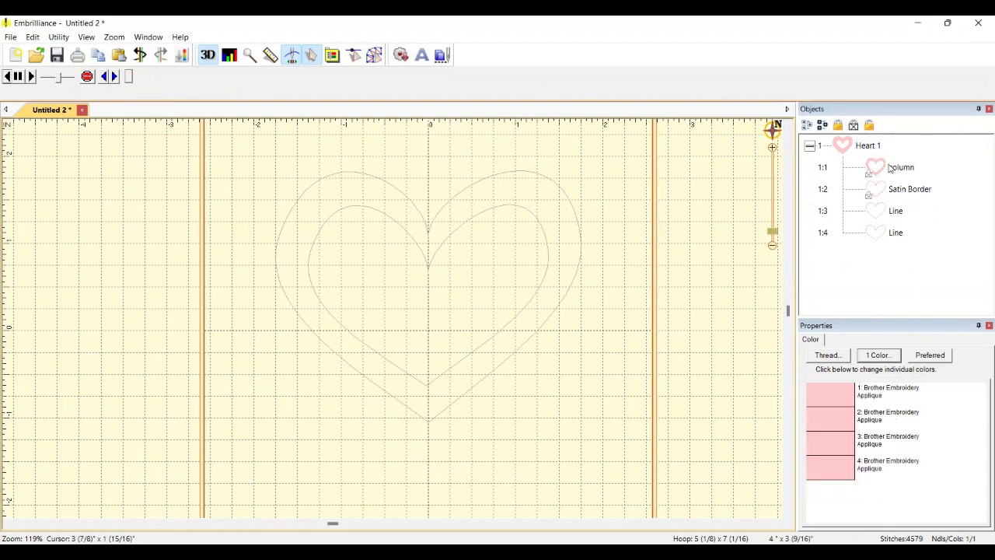
click(372, 61)
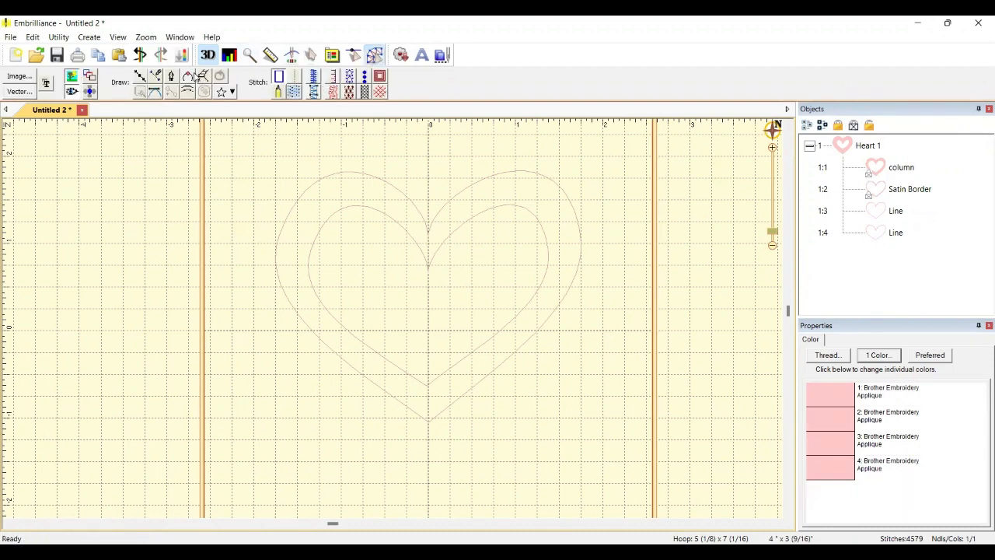
click(193, 74)
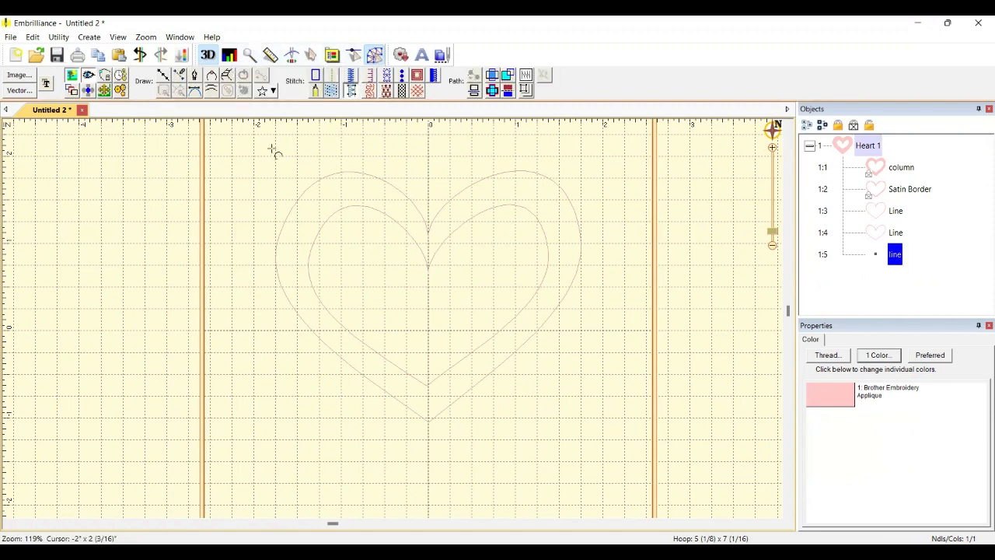
click(221, 75)
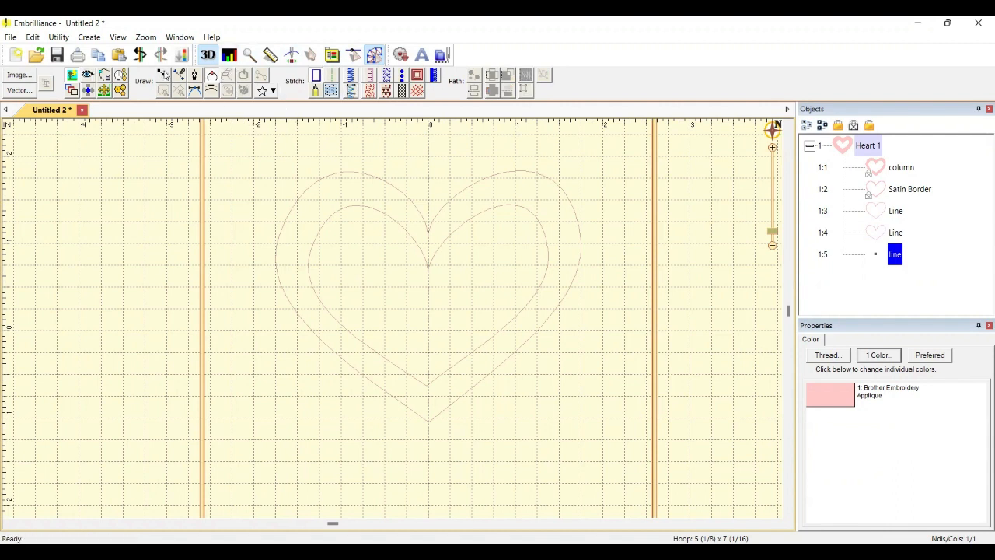
click(163, 76)
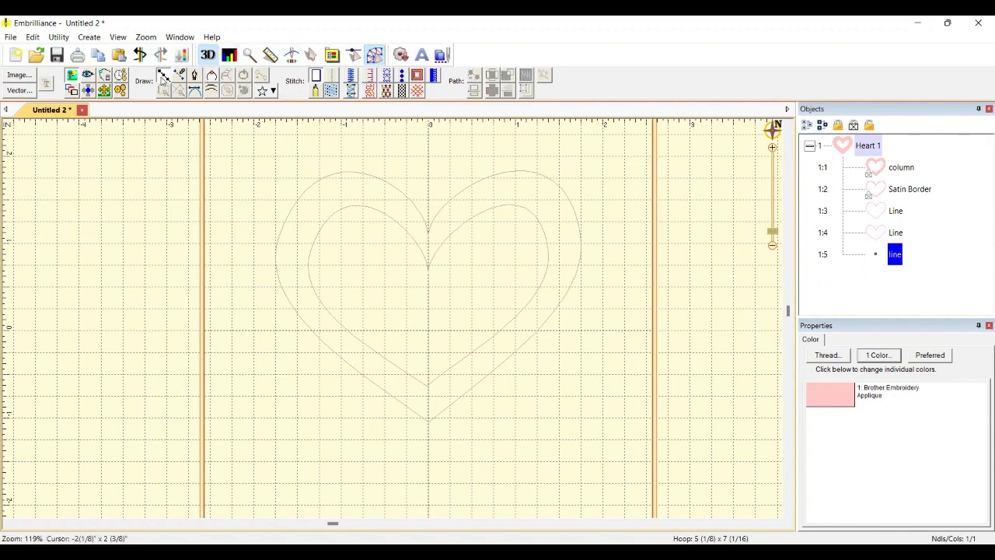
click(376, 59)
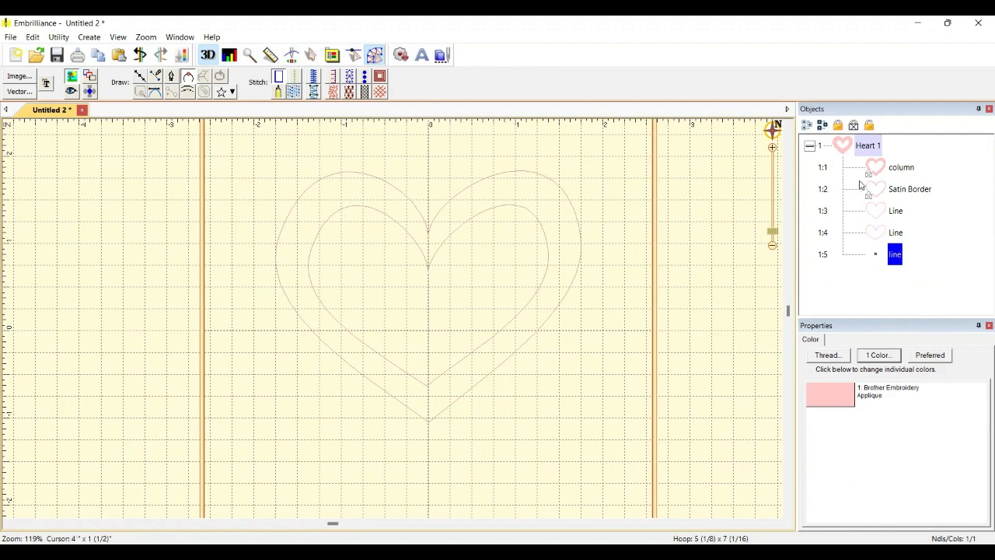
key(l)
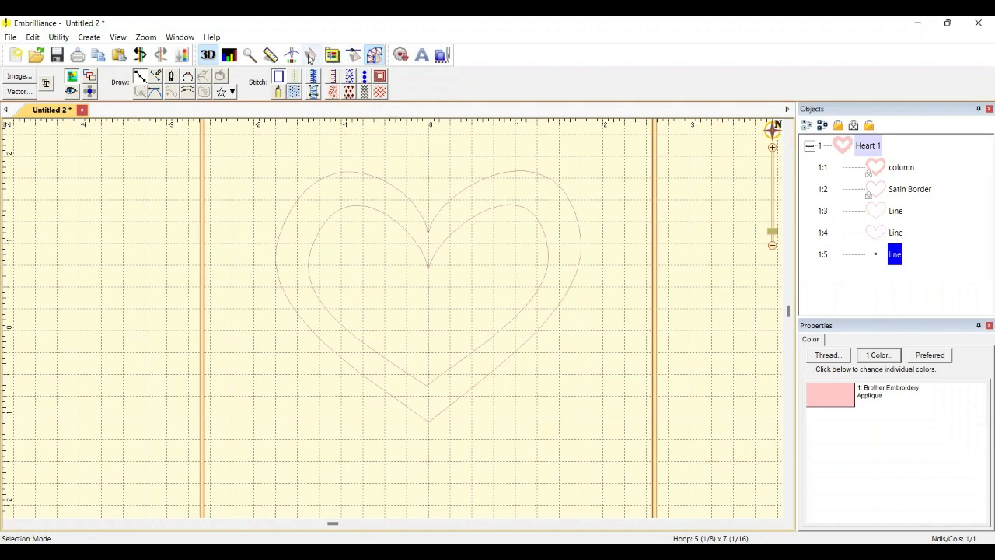
click(309, 56)
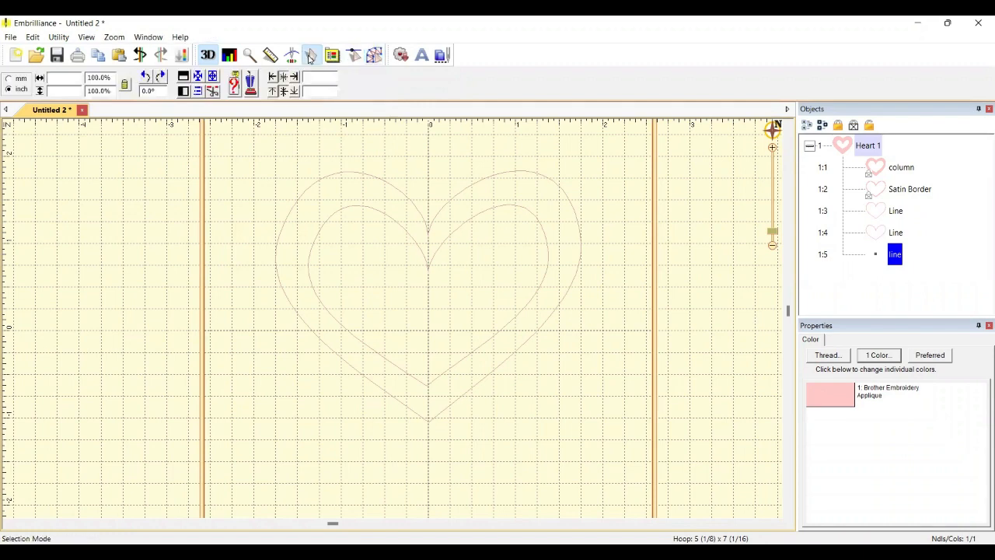
- Digitize a Fringe Left satin column between the two heart lines, from the top notch around the upper right lobe
click(374, 54)
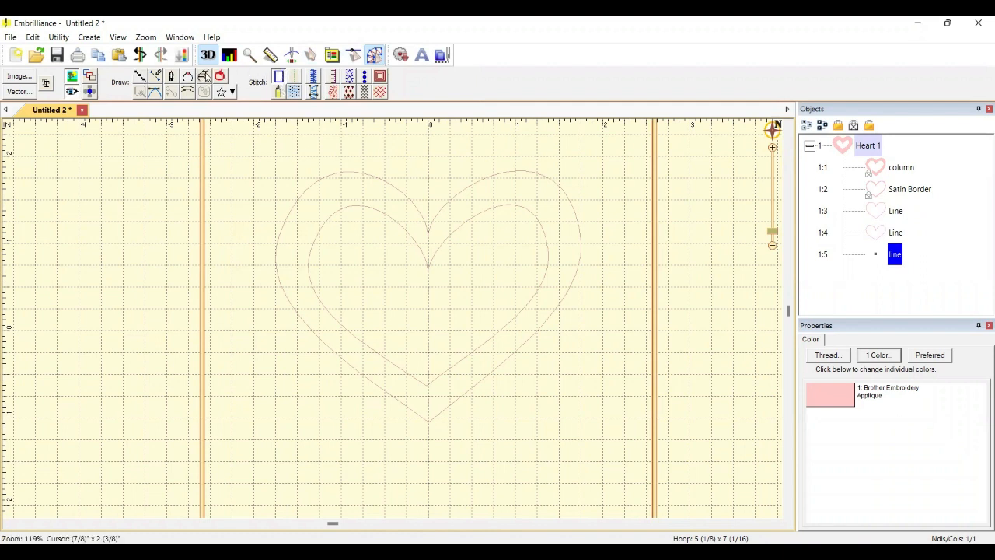
click(207, 77)
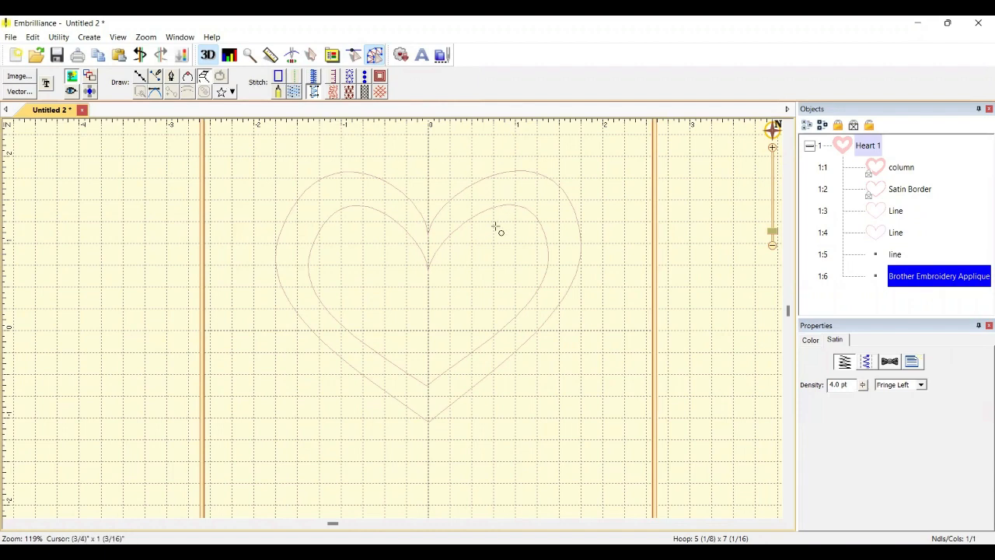
click(429, 229)
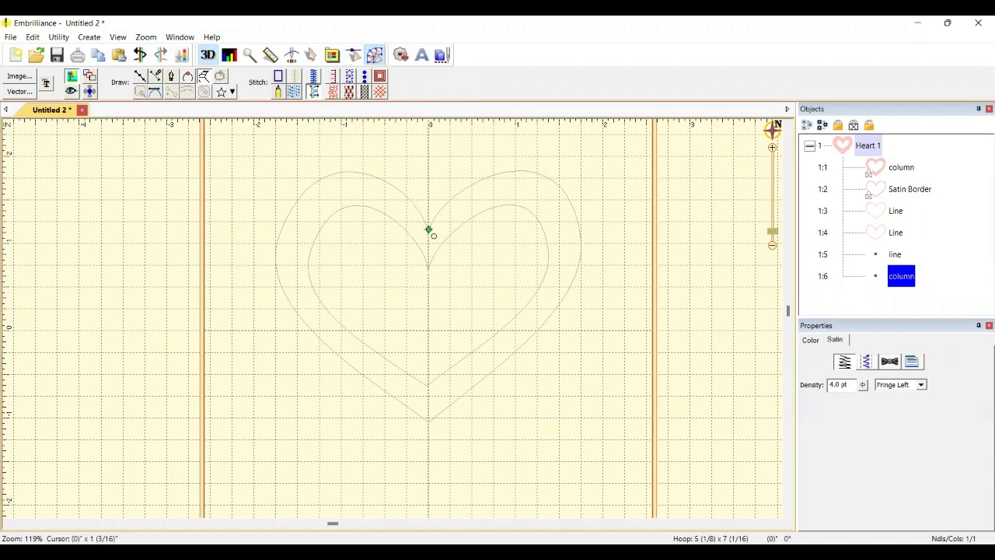
click(429, 271)
click(445, 207)
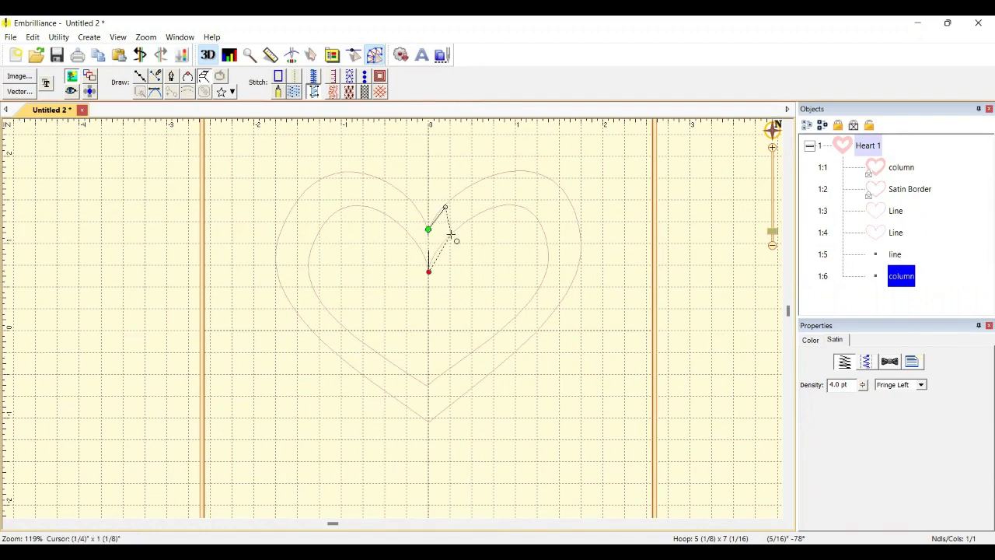
click(451, 233)
click(465, 188)
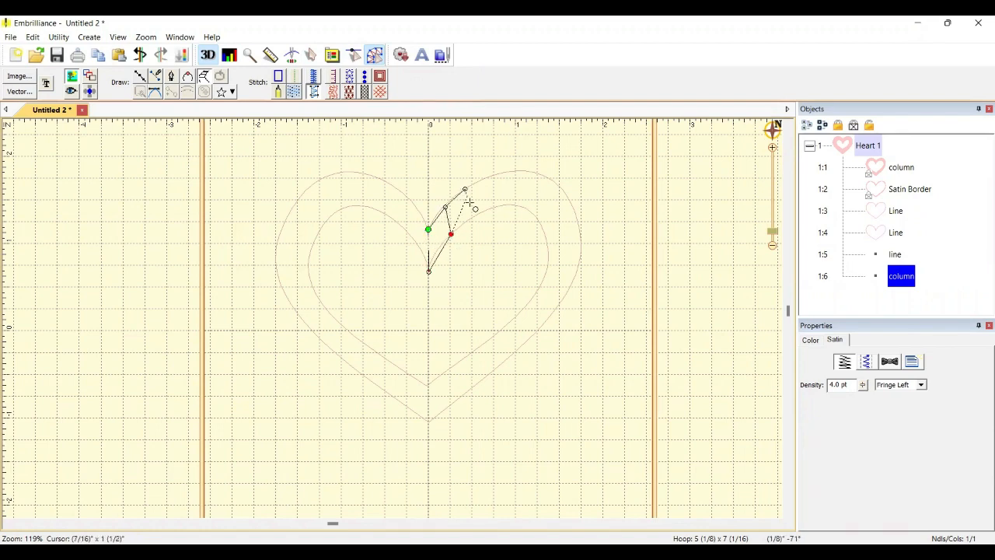
click(471, 216)
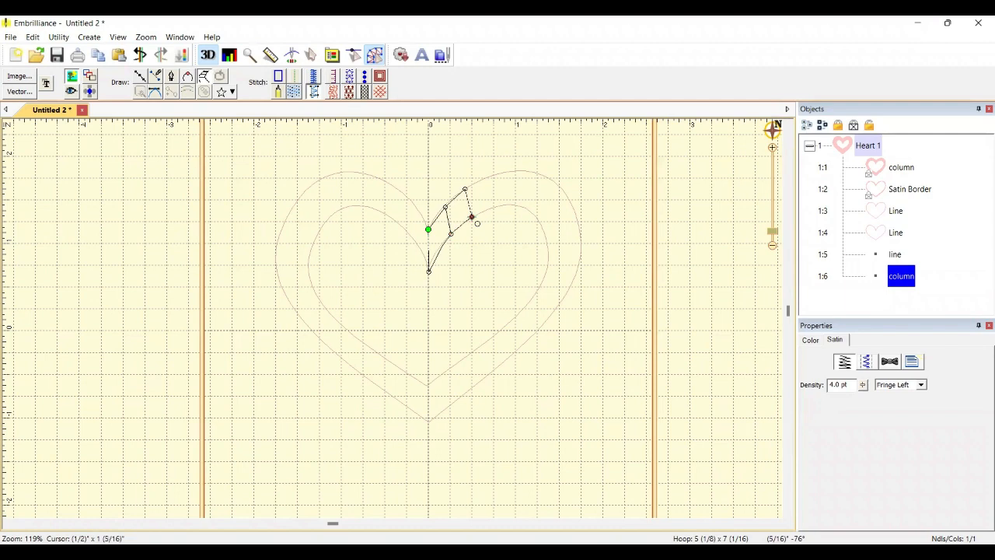
click(486, 175)
click(488, 212)
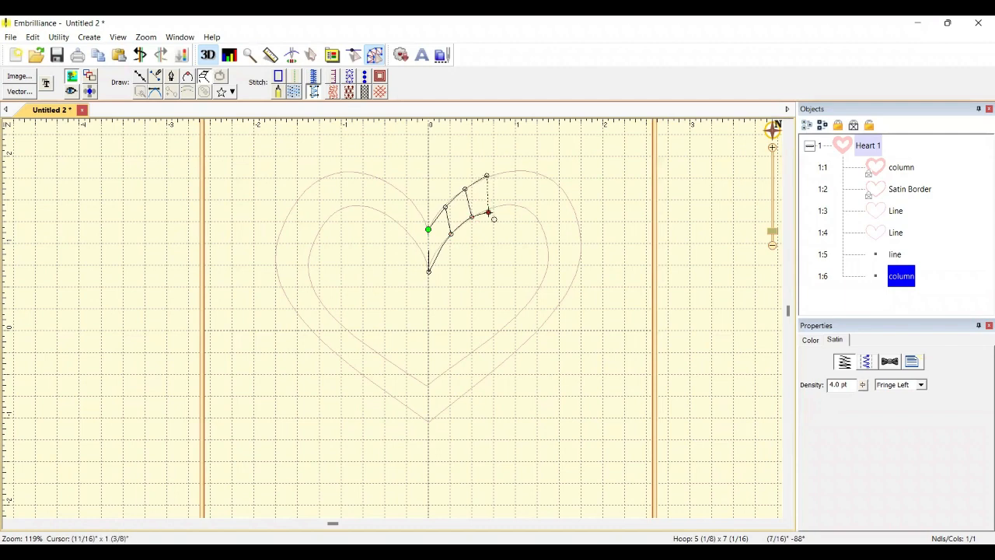
click(515, 169)
click(514, 204)
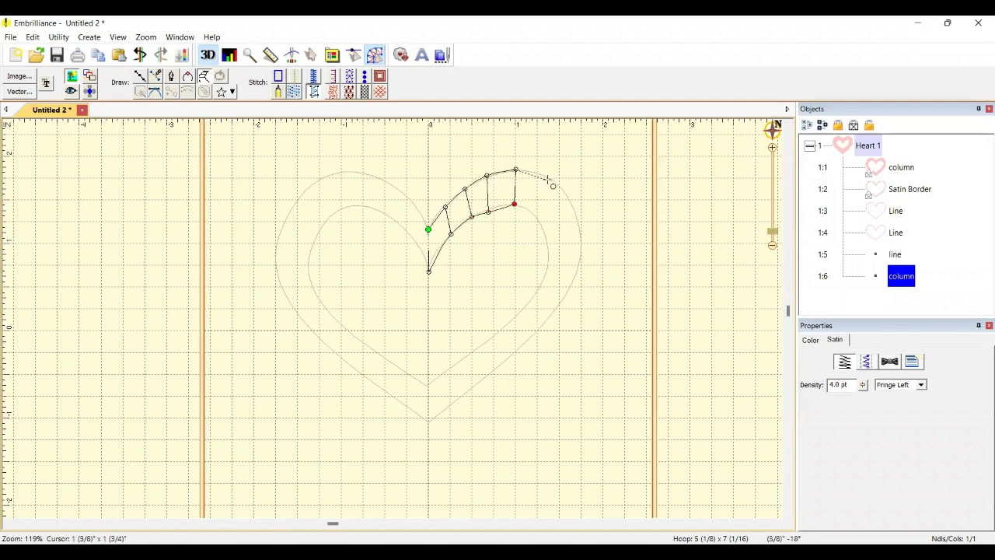
click(547, 179)
click(528, 211)
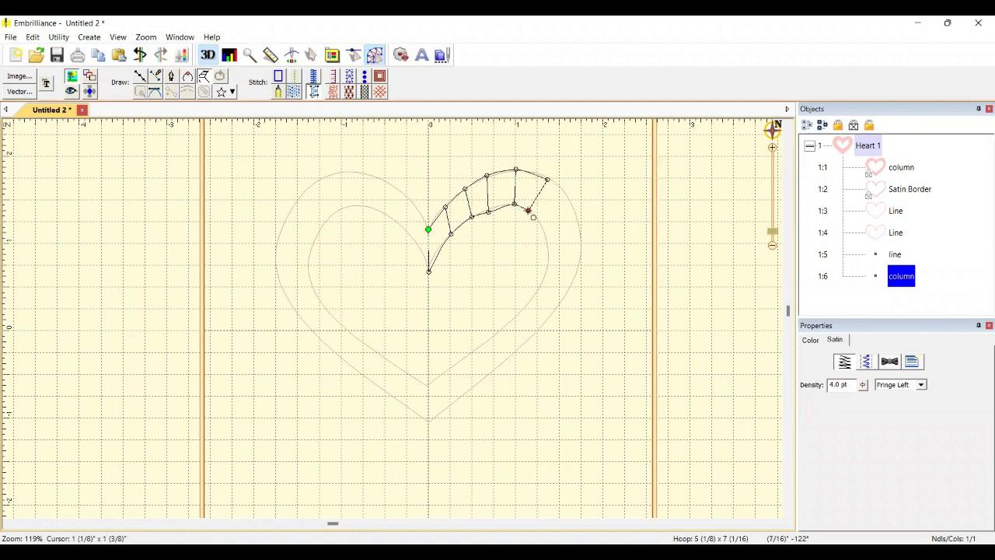
click(571, 201)
click(539, 225)
click(581, 230)
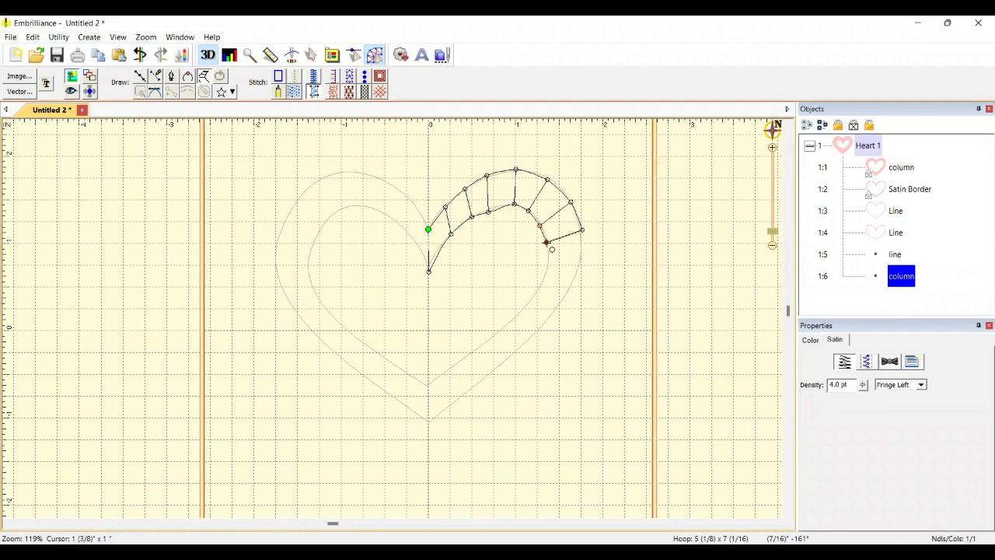
click(546, 242)
key(Return)
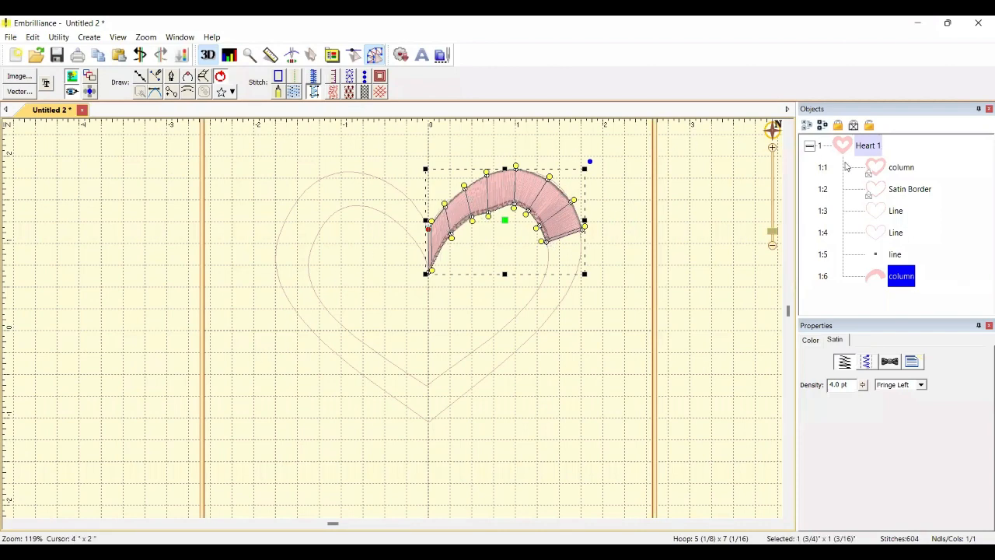
- Unhide the first satin column and the satin border, and simulate the stitch-out of the heart design
click(821, 126)
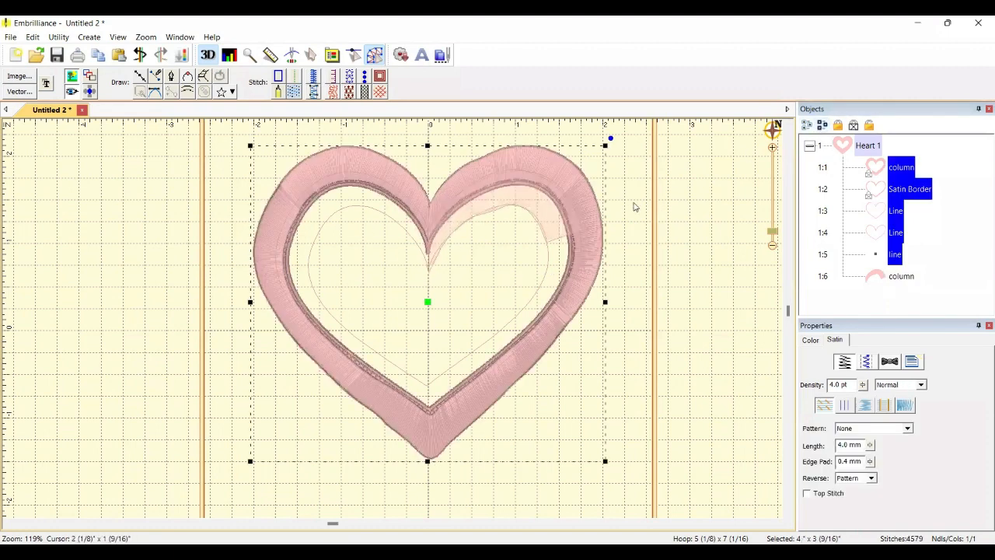
click(821, 127)
click(821, 126)
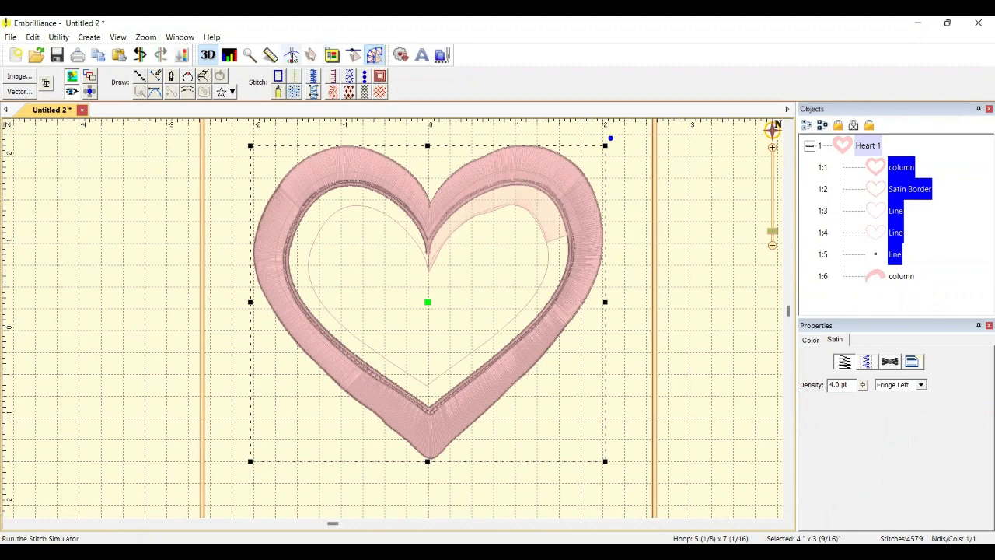
click(291, 54)
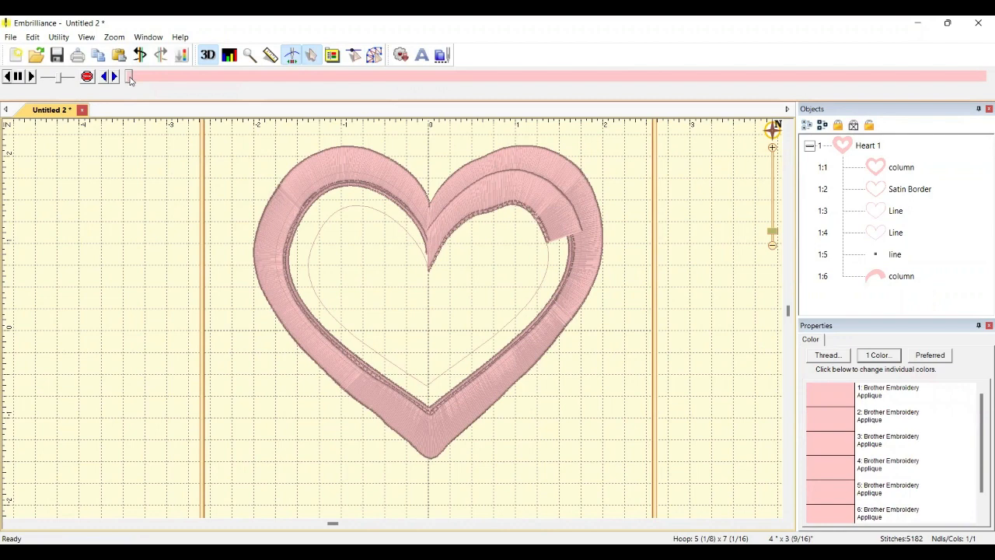
drag(130, 79, 262, 94)
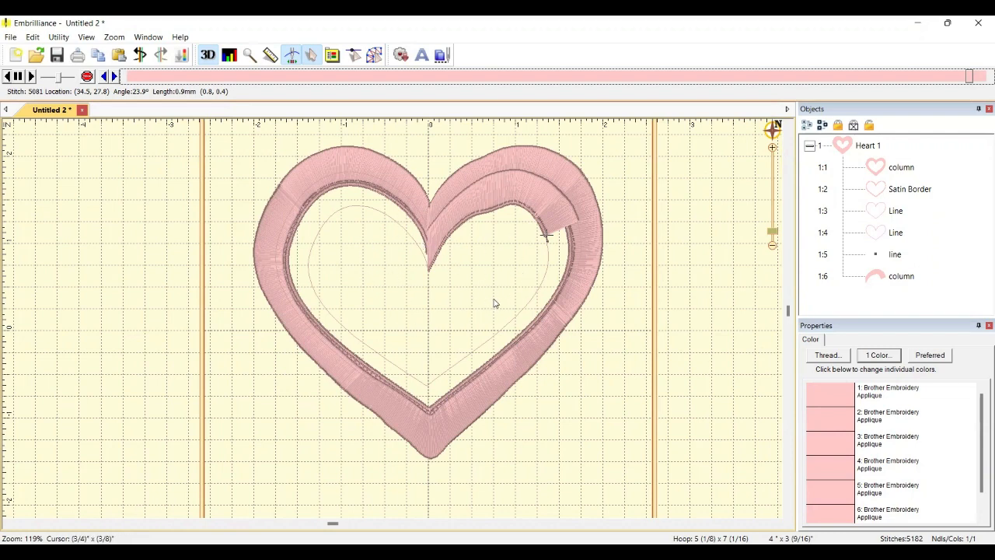
- Duplicate the 2.75-inch inner heart line by copy and paste, and convert the copy to a fill
click(893, 232)
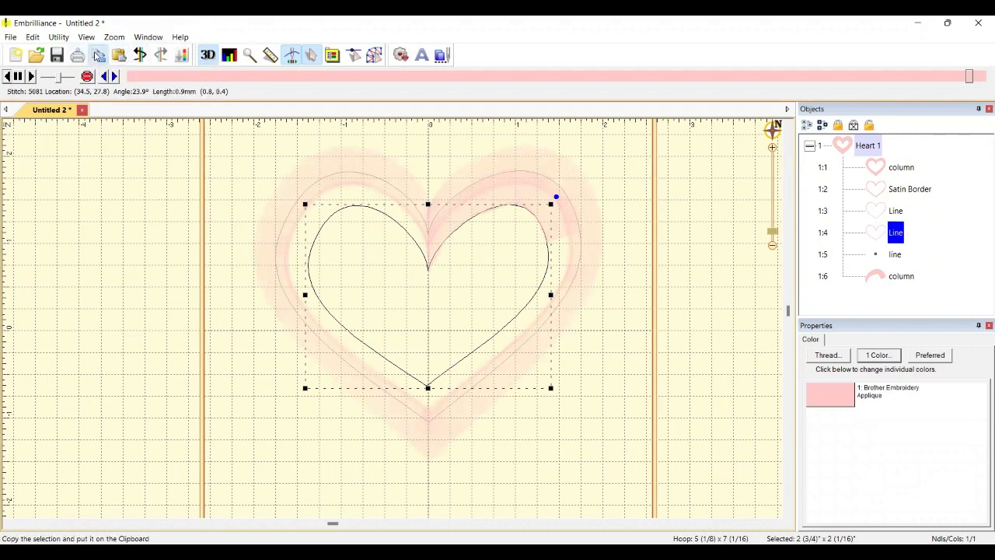
click(120, 59)
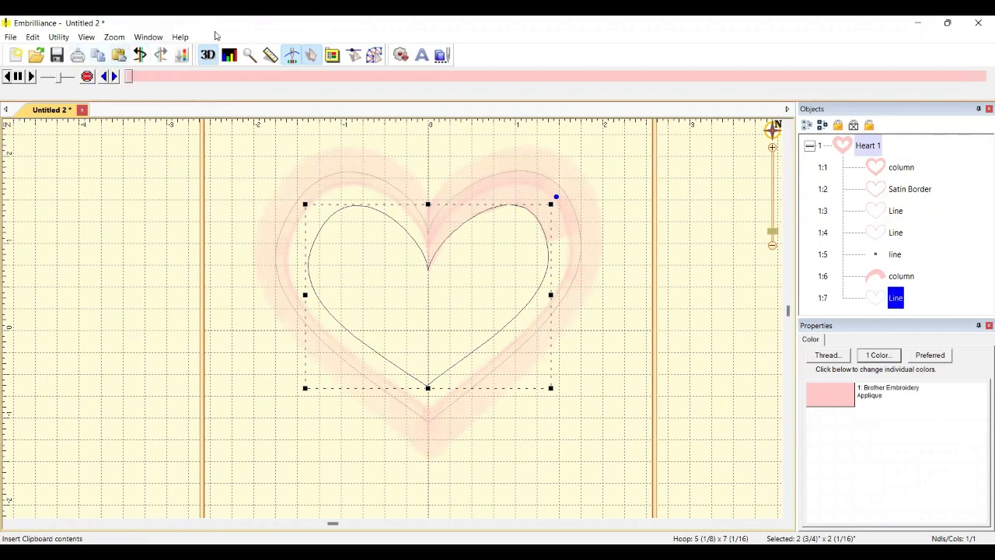
click(891, 296)
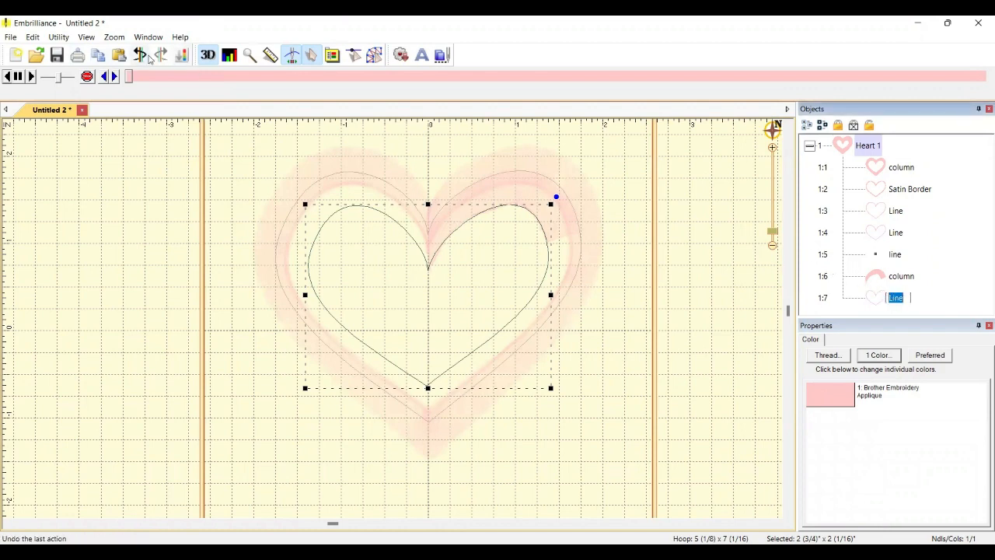
click(374, 54)
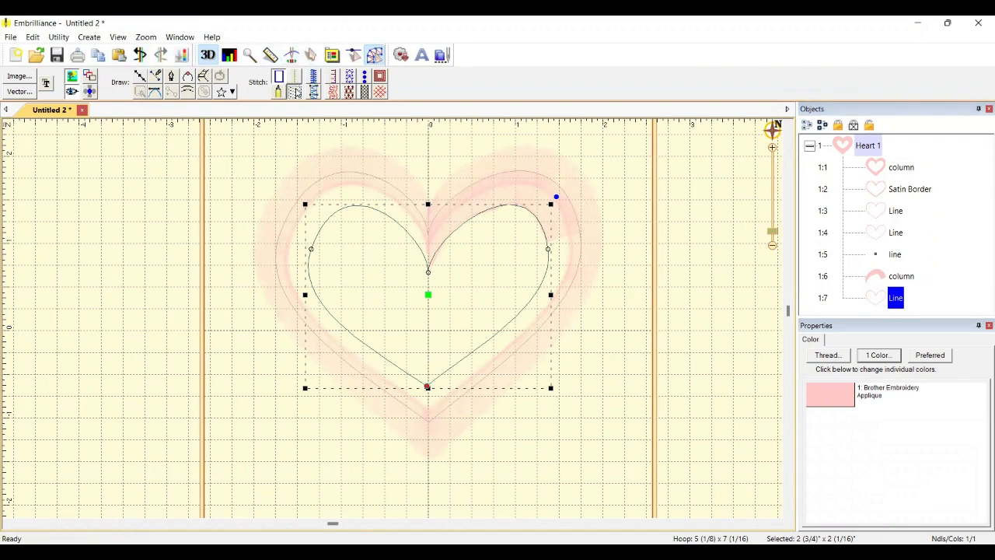
click(294, 91)
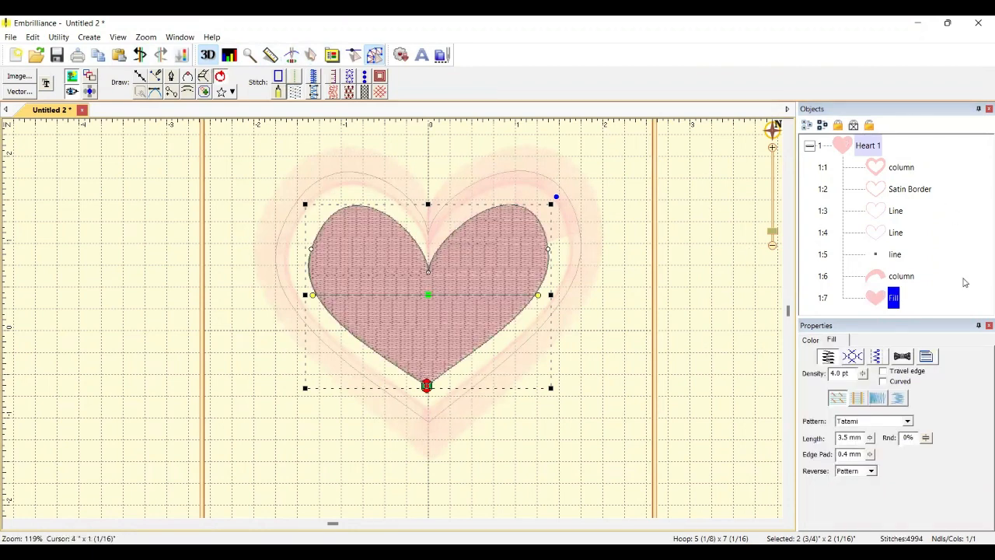
- Reorder the fill heart to stitch first in the design, and simulate the stitch-out from start to near the end
click(893, 298)
click(875, 303)
drag(875, 303, 873, 170)
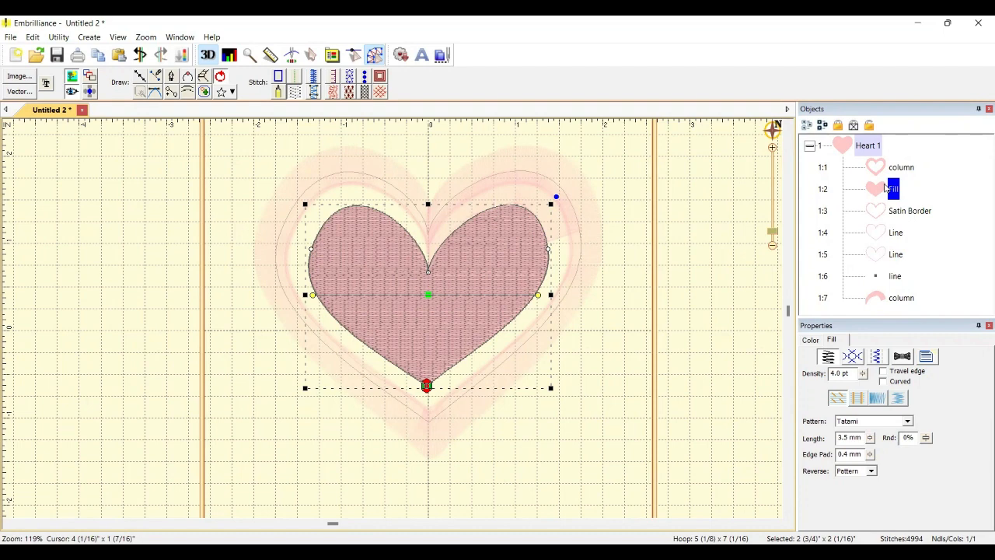
right_click(878, 188)
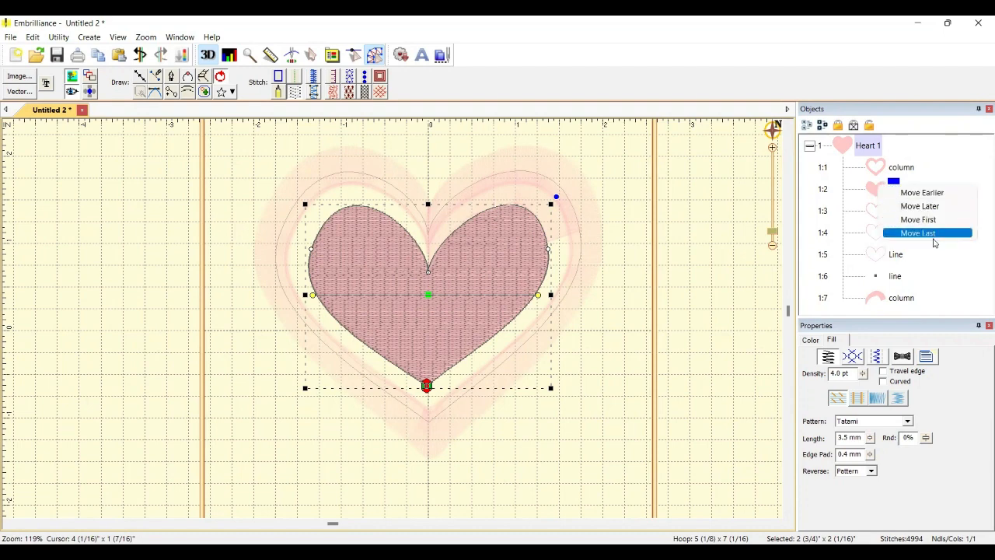
click(932, 223)
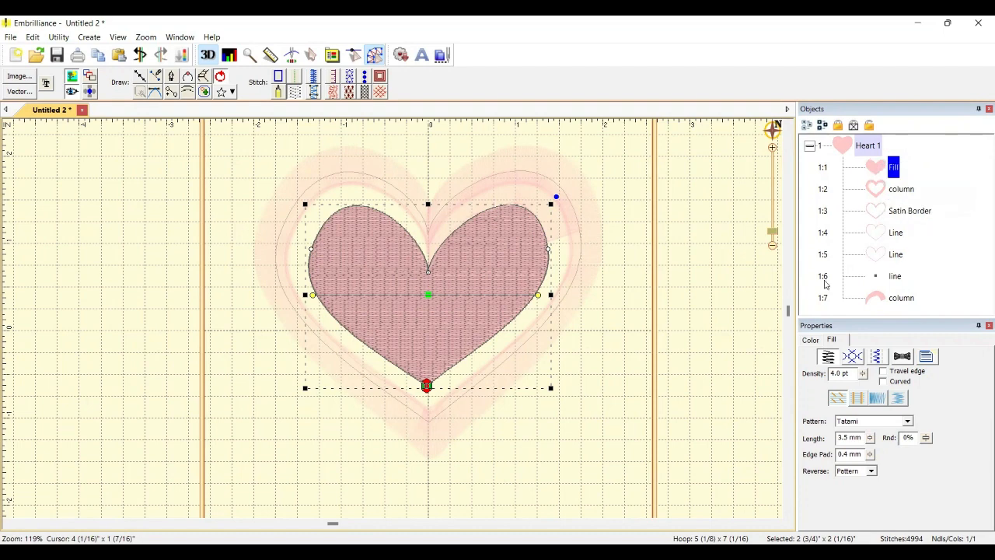
click(293, 53)
drag(132, 77, 731, 73)
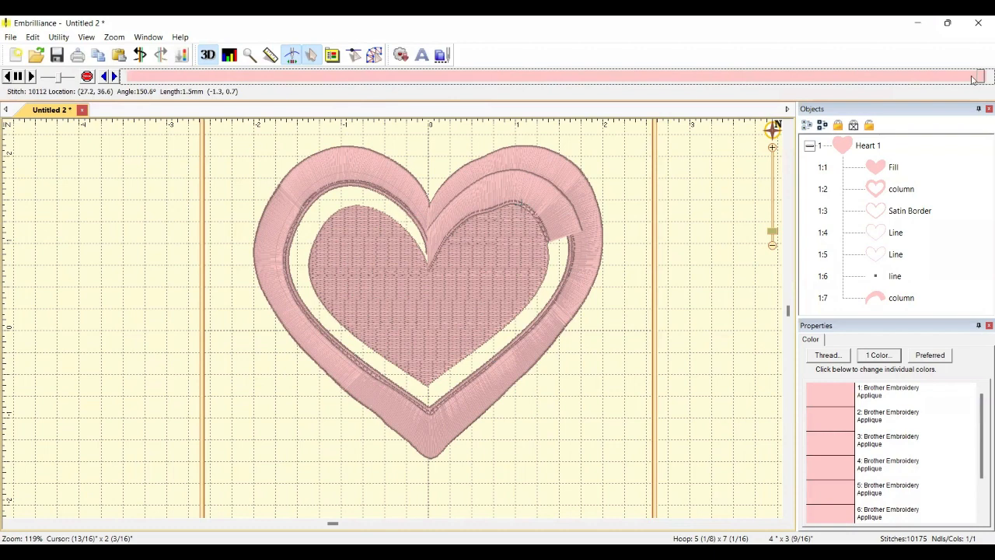
- Create a new design and insert the Heart 7 outline from the Embrilliance: Outlines library catalog
click(17, 55)
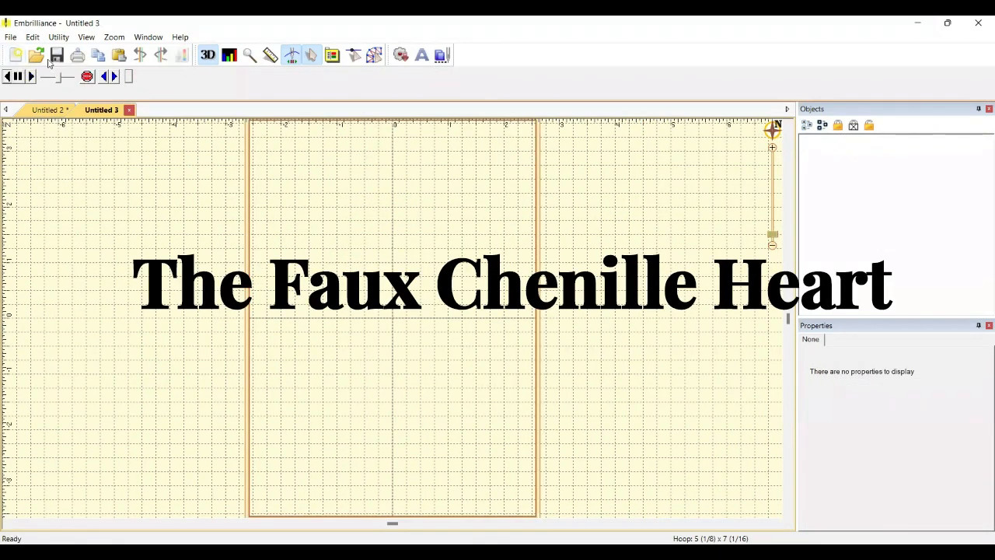
click(383, 52)
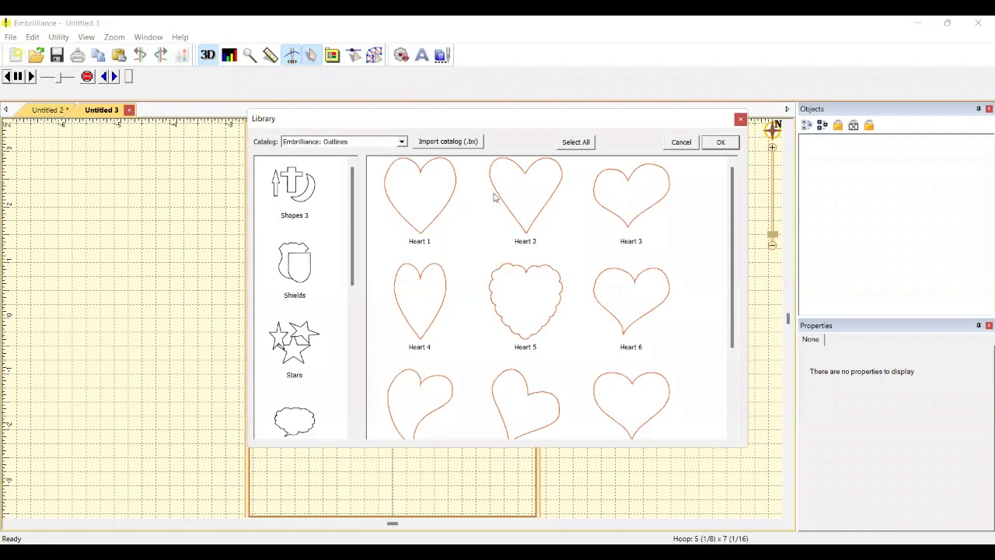
click(415, 404)
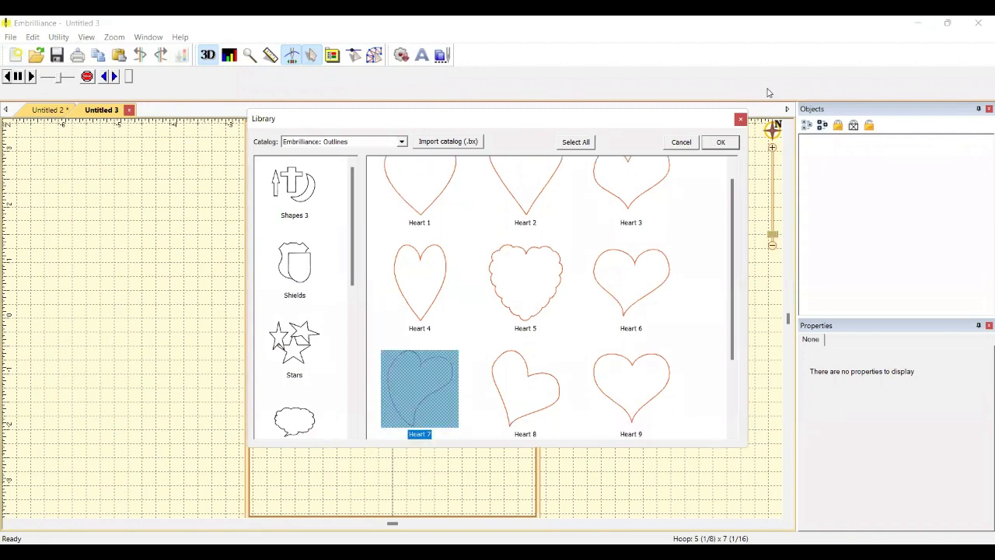
click(723, 141)
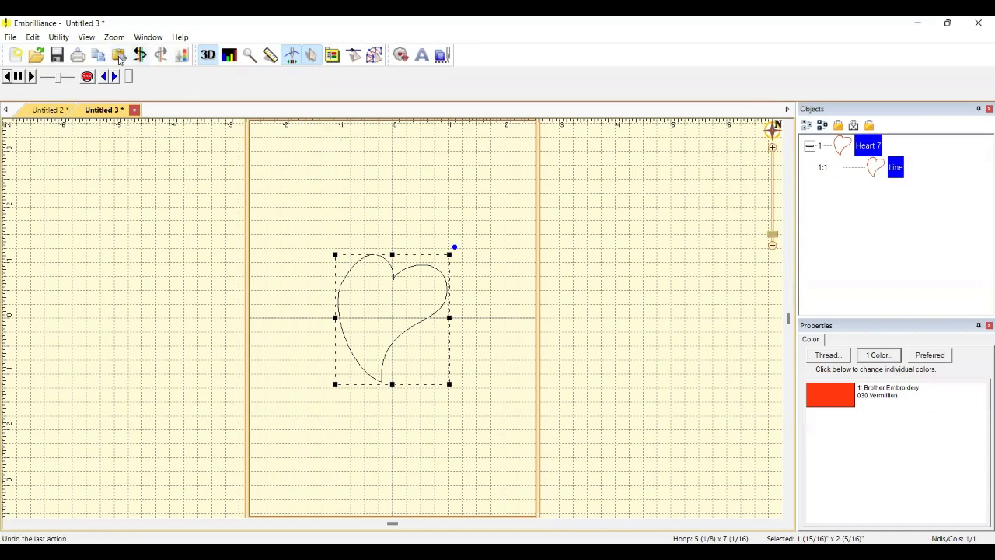
- Duplicate the Heart 7 line and set the copy's thread colour to Brother Embroidery Applique Mat
click(98, 56)
click(119, 56)
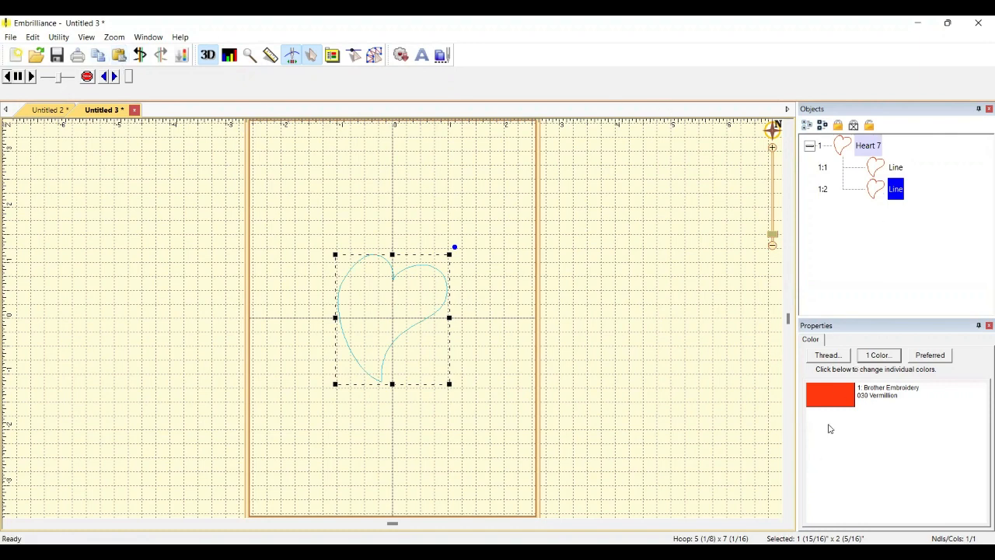
click(843, 396)
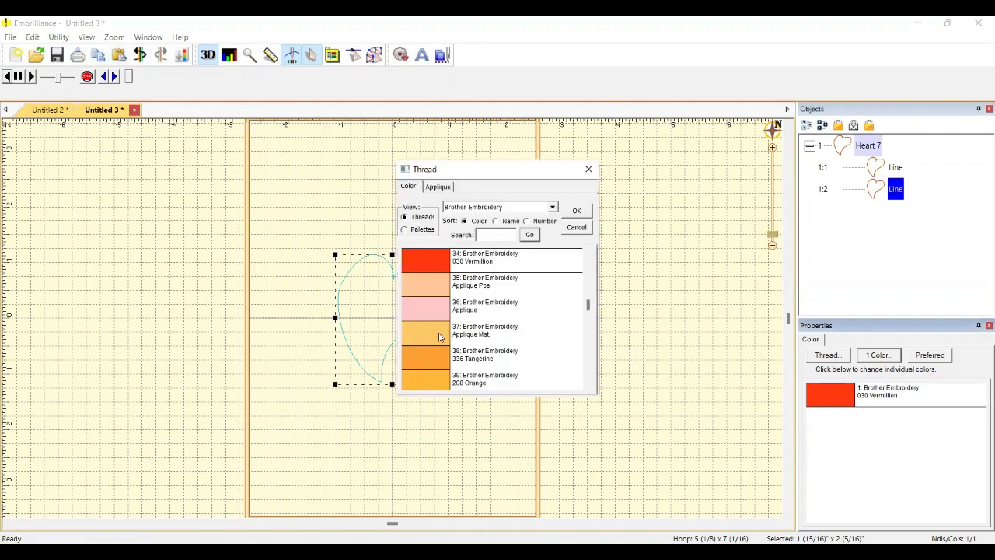
click(439, 336)
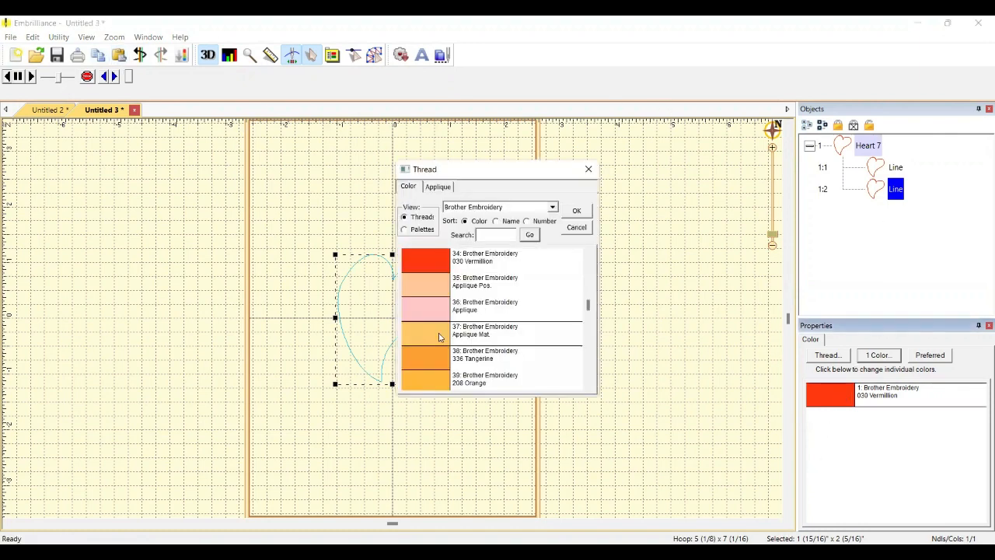
click(903, 171)
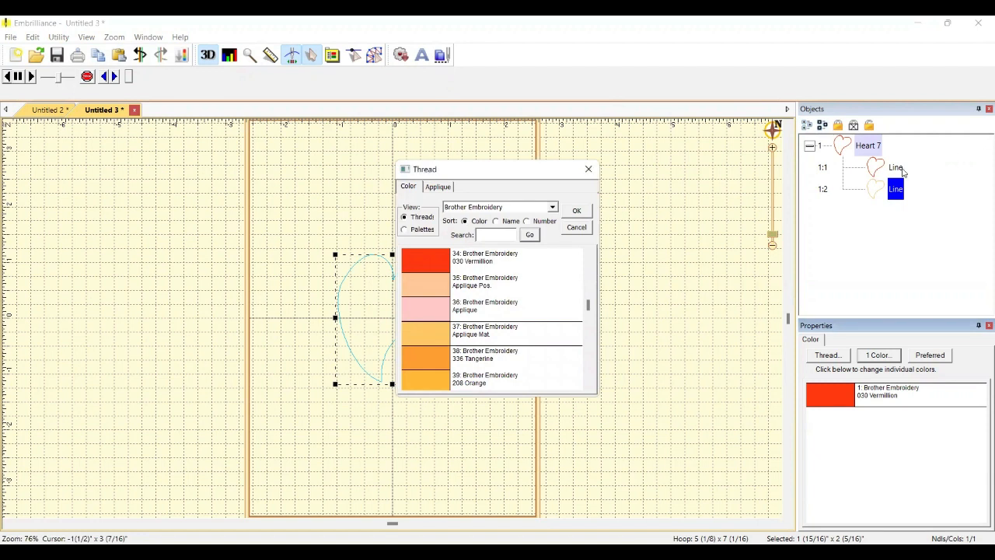
click(577, 211)
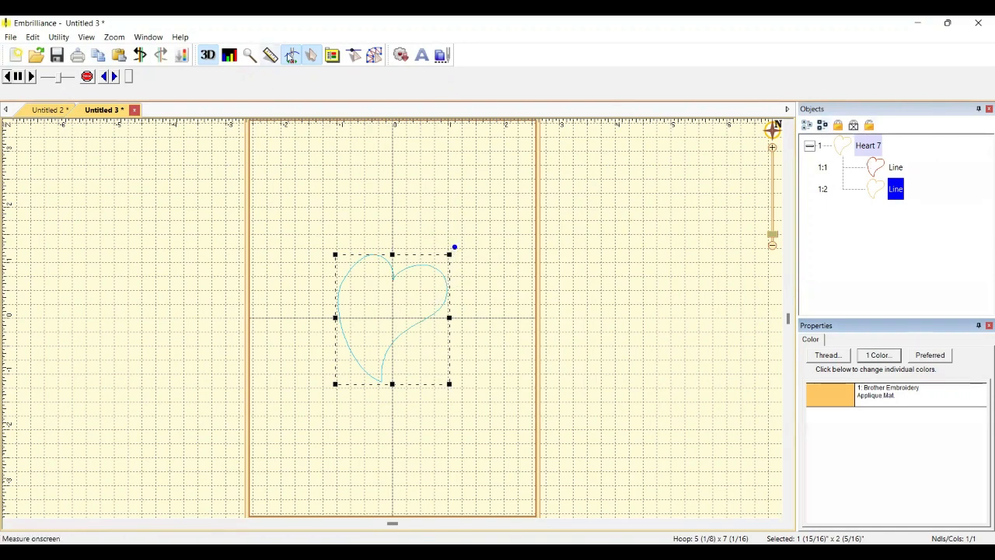
- Select both heart lines together and enlarge them proportionally to about 4 1/8 by 4 7/8 inches within the hoop
click(308, 56)
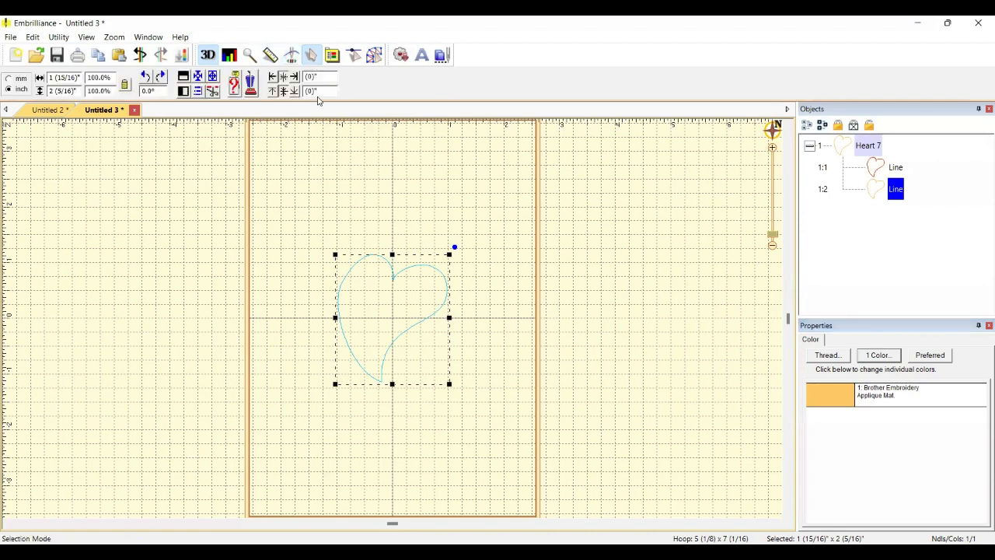
drag(325, 433, 491, 446)
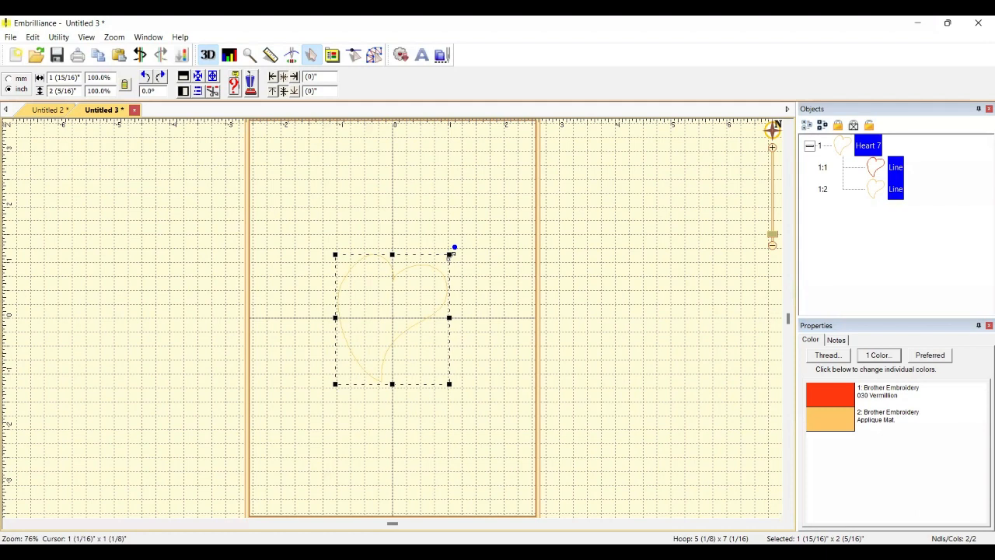
drag(450, 254, 500, 178)
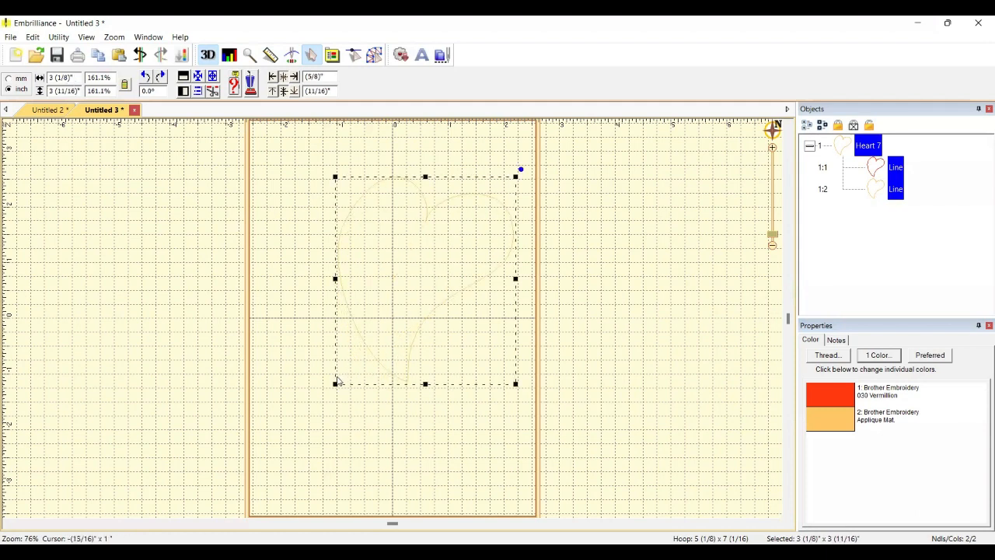
drag(324, 391, 279, 432)
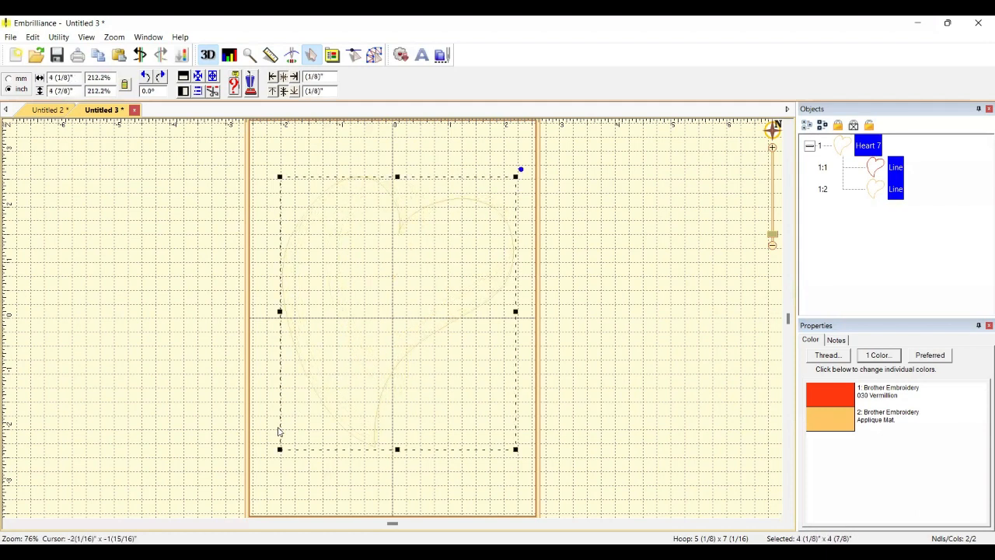
- Convert the first, Vermillion heart line to a stippled area with the Geometric pattern
click(882, 165)
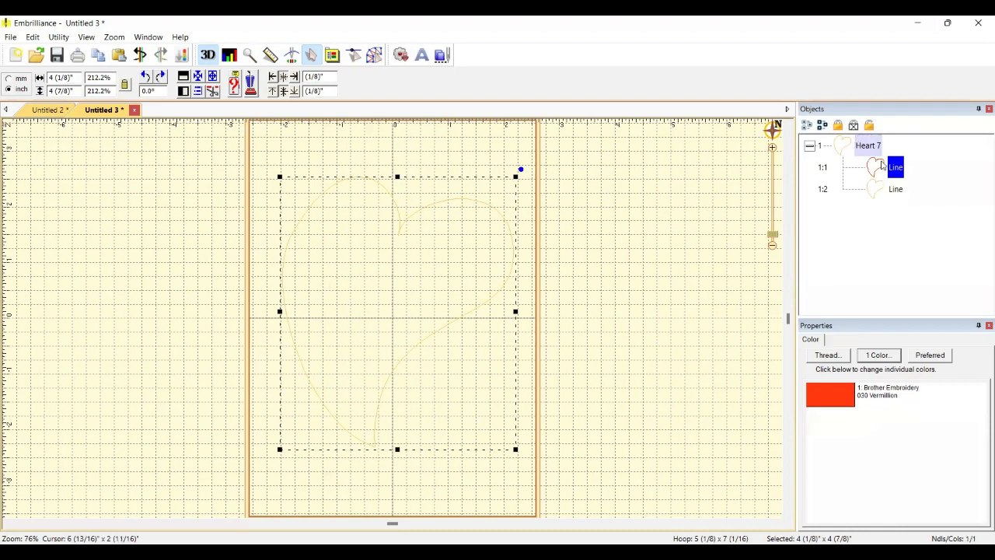
click(376, 57)
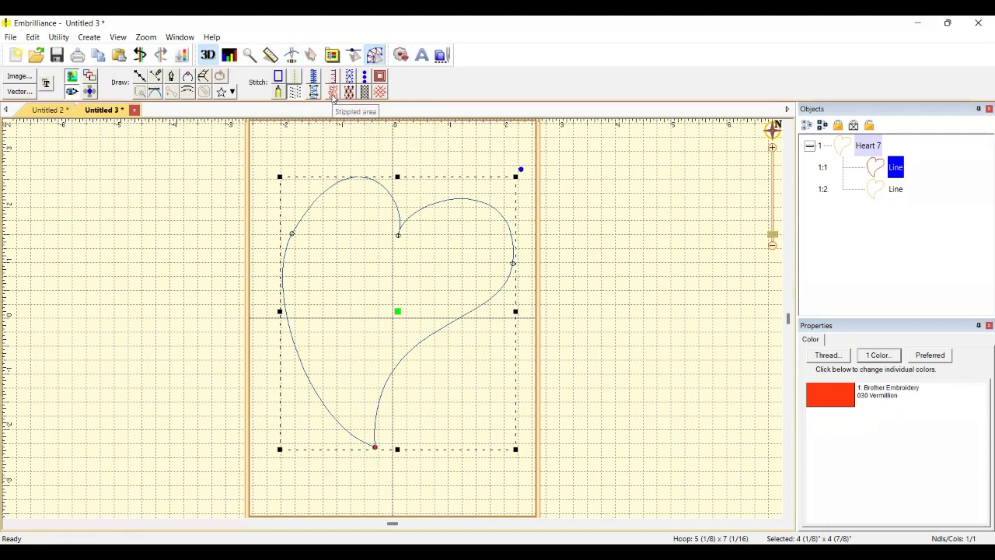
click(333, 94)
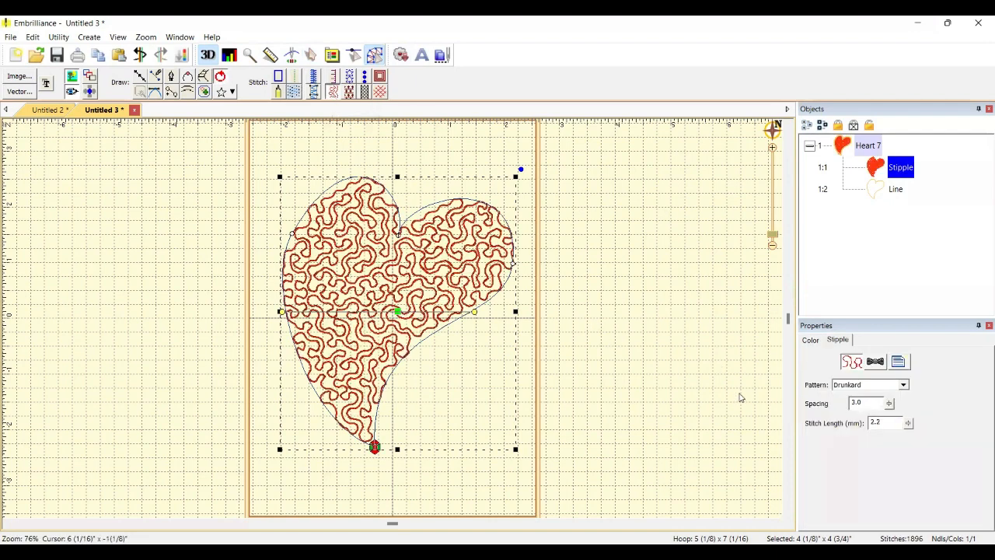
click(905, 384)
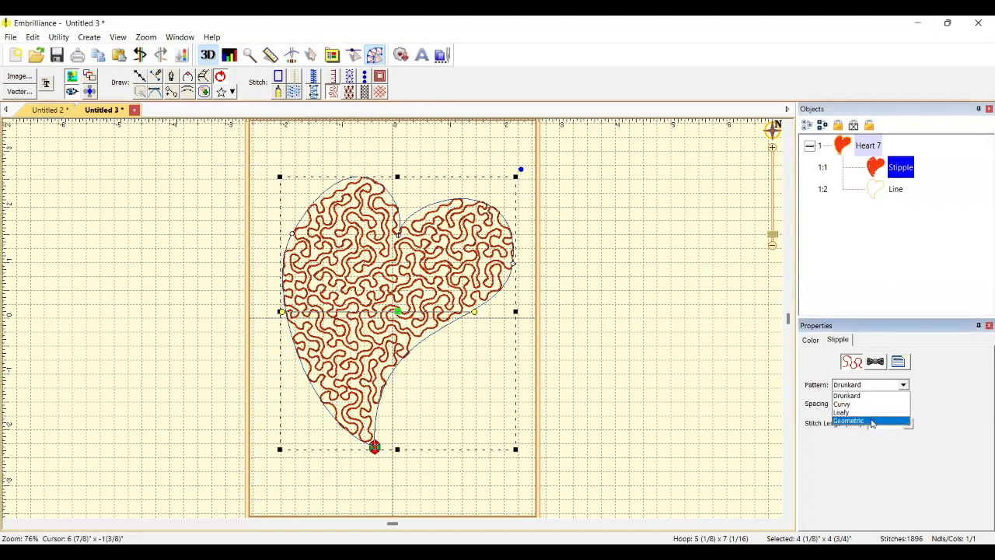
click(872, 421)
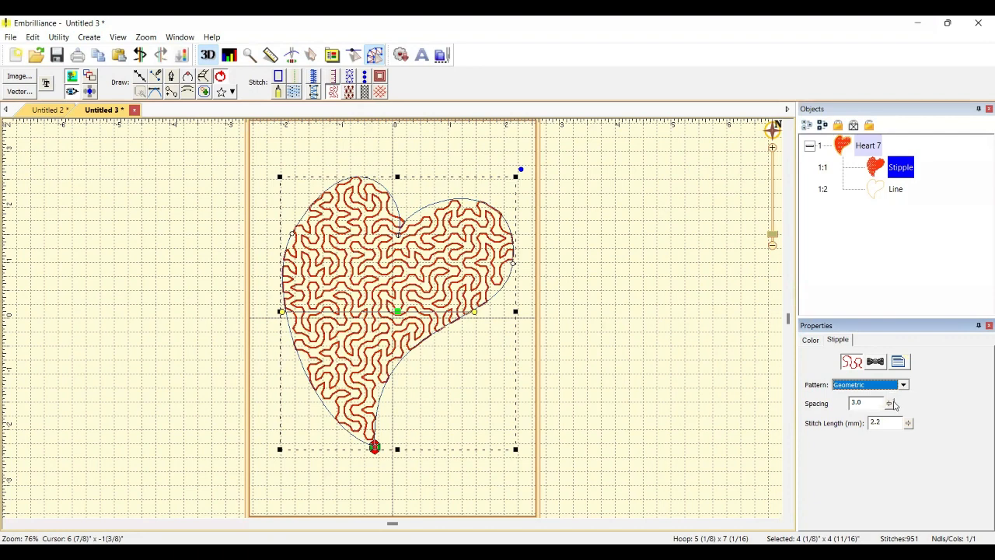
- Try a stipple spacing of 2.5 mm while keeping the Geometric pattern
click(892, 463)
drag(889, 402, 894, 470)
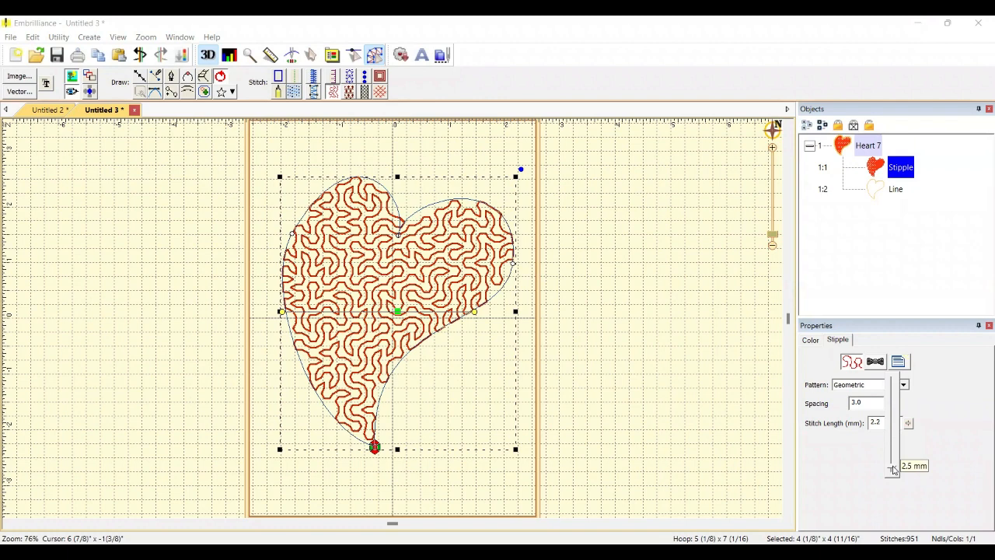
click(903, 387)
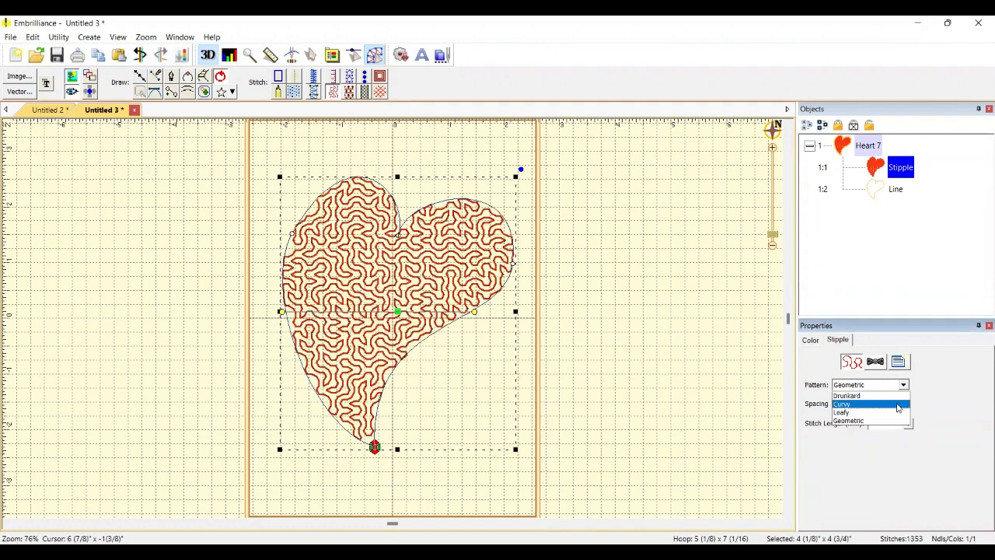
click(954, 404)
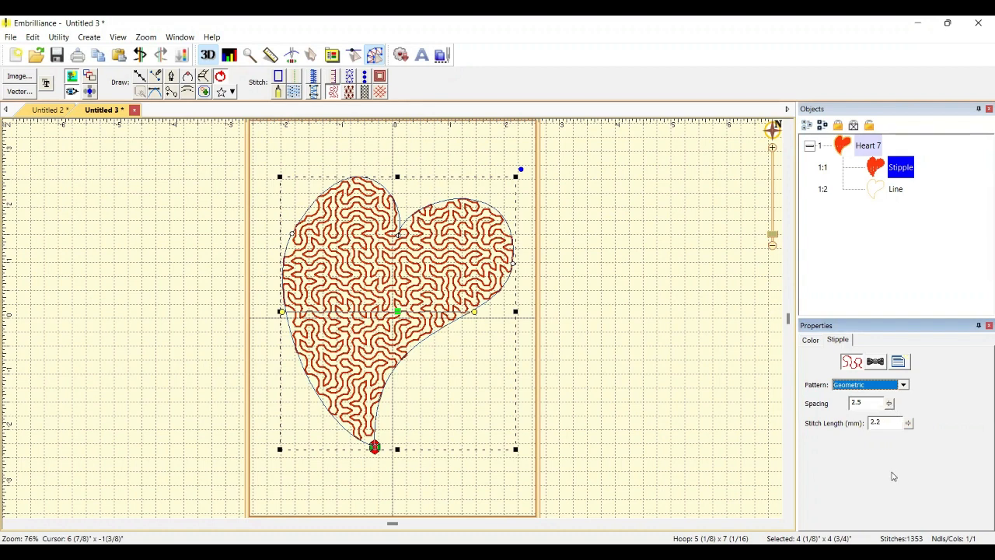
- Tighten the stipple's spacing to 1.5 mm, set its stitch length to 4.4 mm, and deselect it
drag(888, 404, 894, 472)
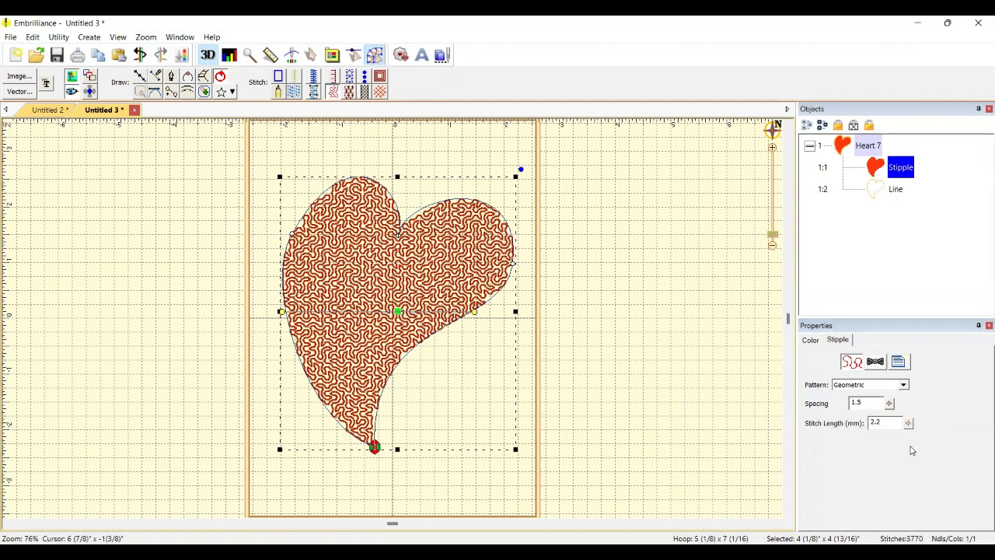
mouse_move(908, 422)
mouse_down()
mouse_move(910, 432)
mouse_move(910, 412)
mouse_up()
click(744, 445)
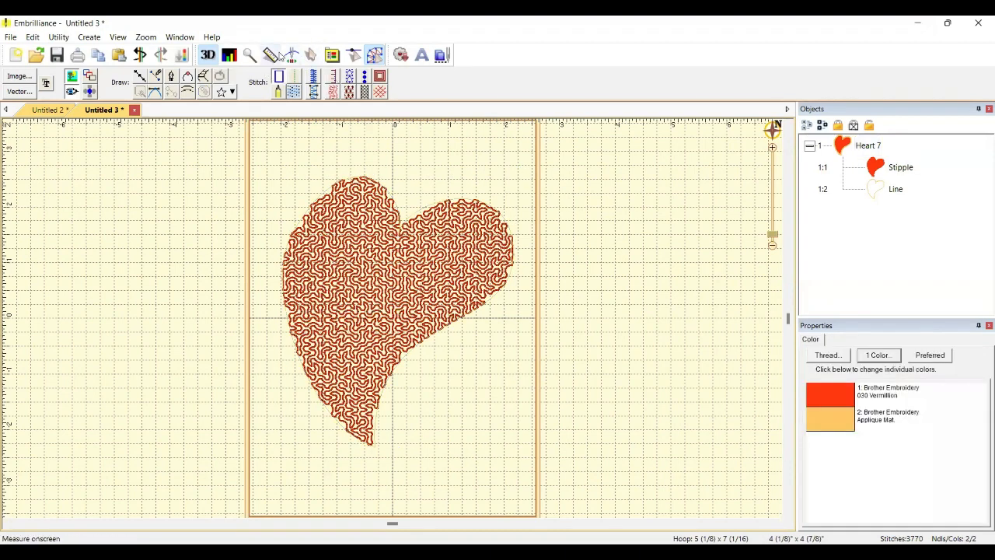
- Simulate the stitch-out of the dense stipple from the start to partway through
click(292, 55)
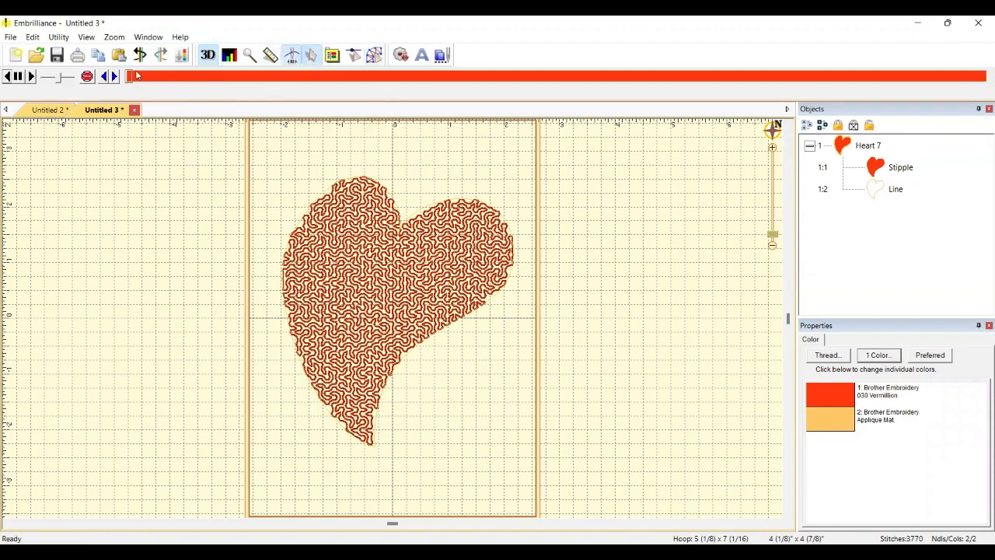
click(138, 75)
mouse_move(140, 75)
mouse_down()
mouse_move(235, 91)
mouse_move(388, 72)
mouse_up()
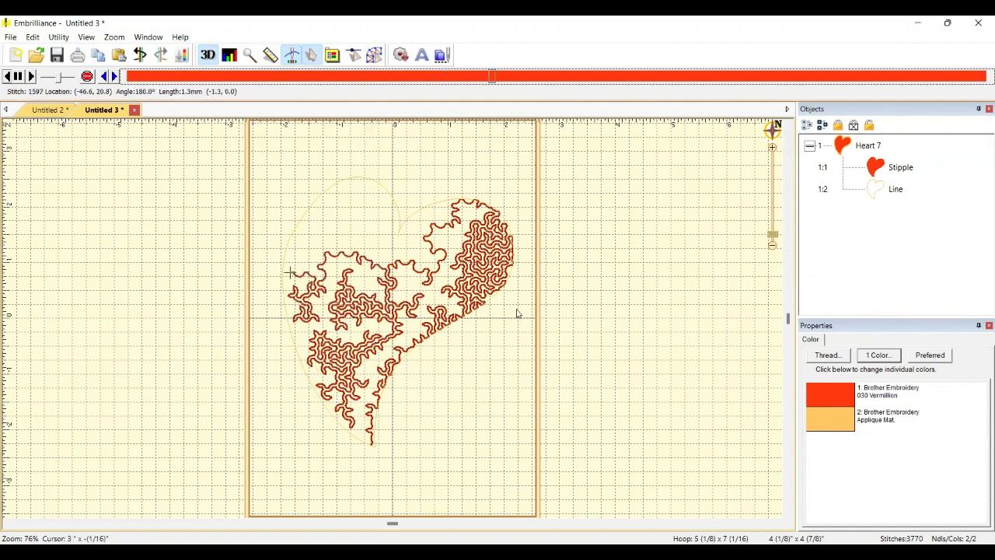
- Select the stipple object again in create mode and set its spacing to 3.0 mm
click(373, 54)
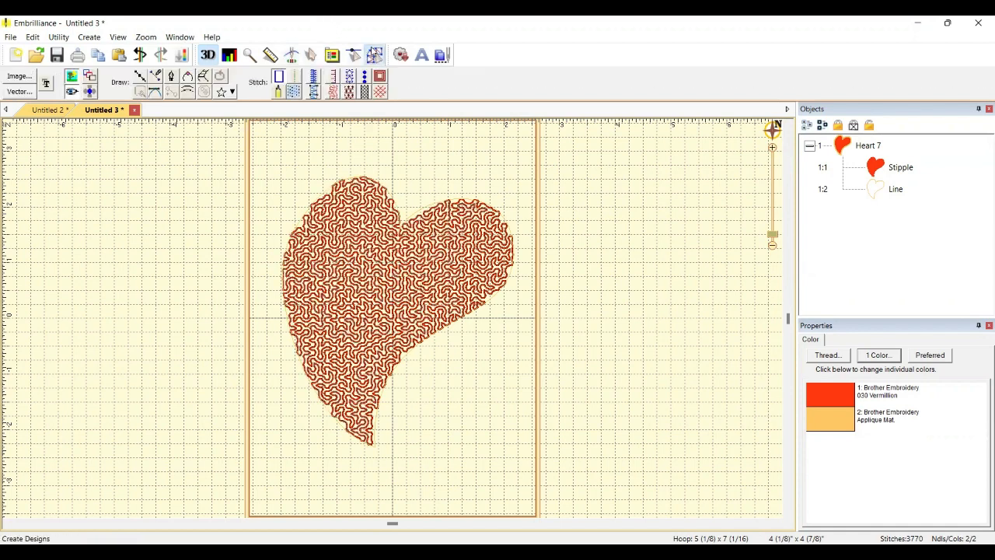
click(888, 171)
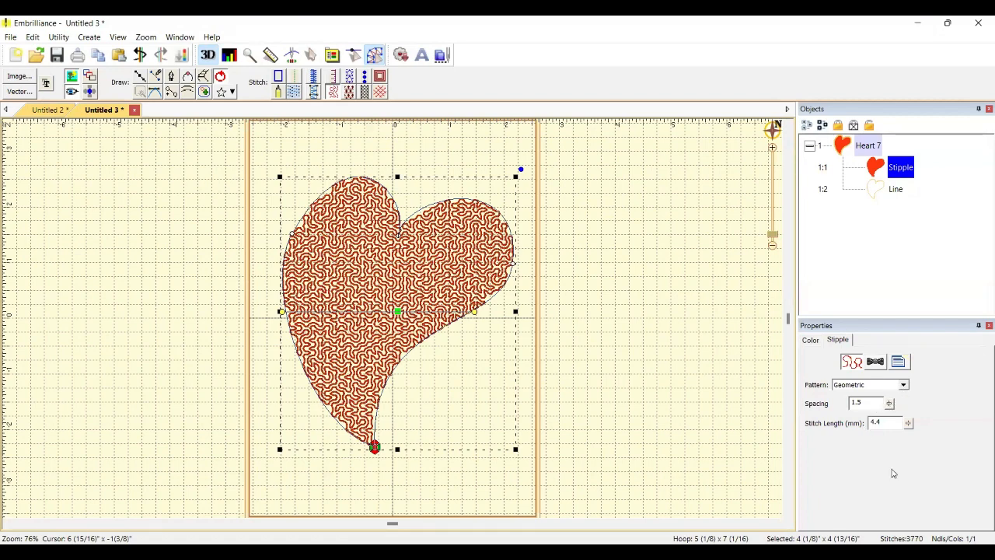
drag(889, 404, 892, 466)
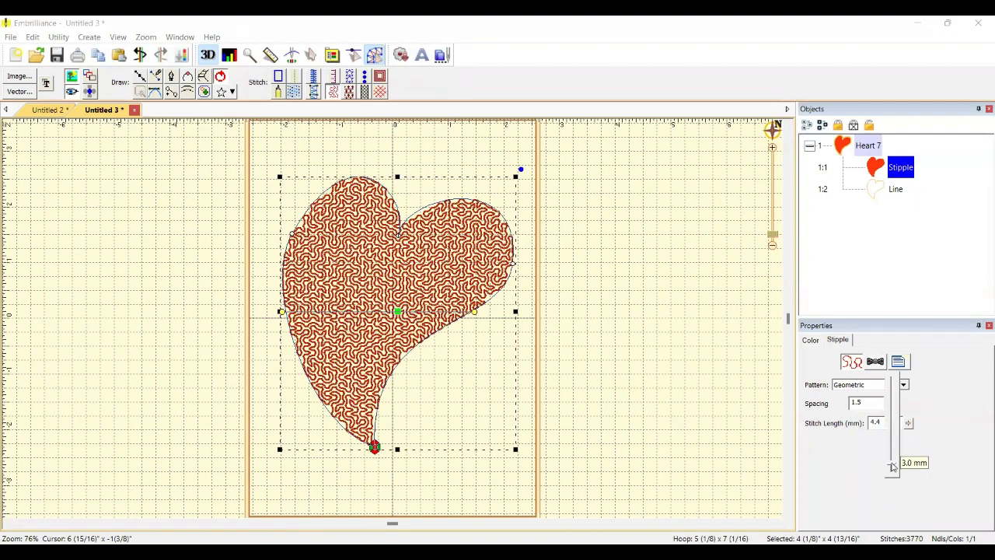
drag(893, 467, 893, 466)
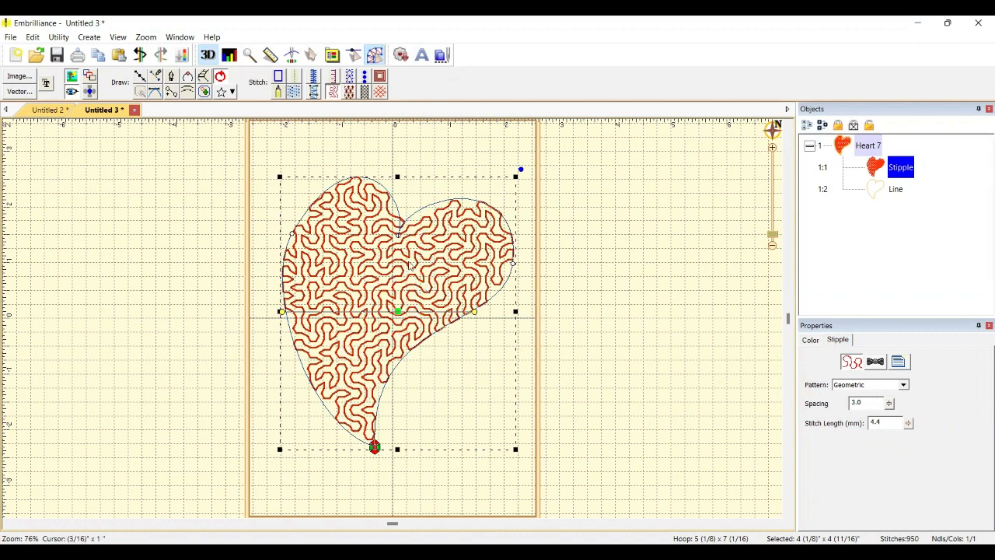
- Simulate the stitch-out of the wider-spaced stipple heart from the first stitch to the end
click(301, 55)
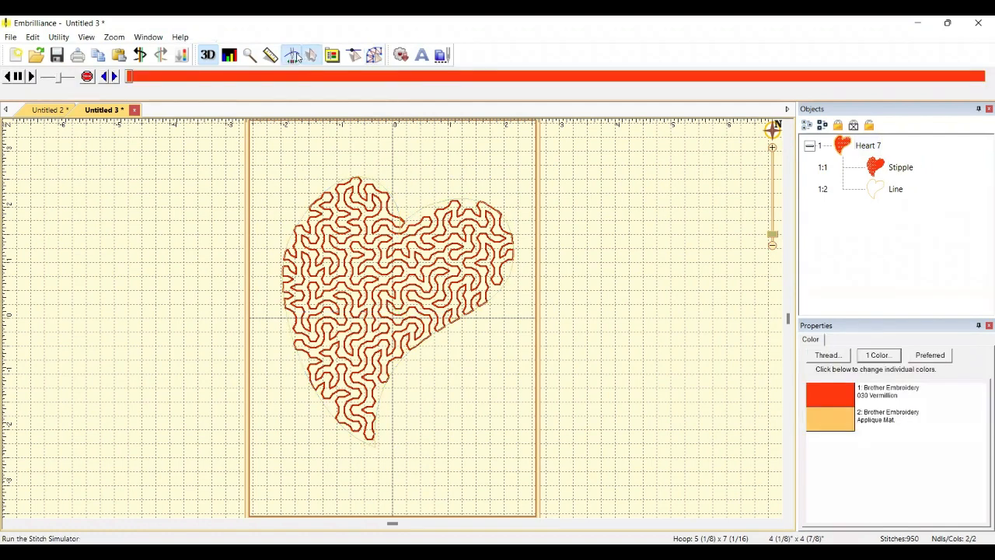
click(303, 54)
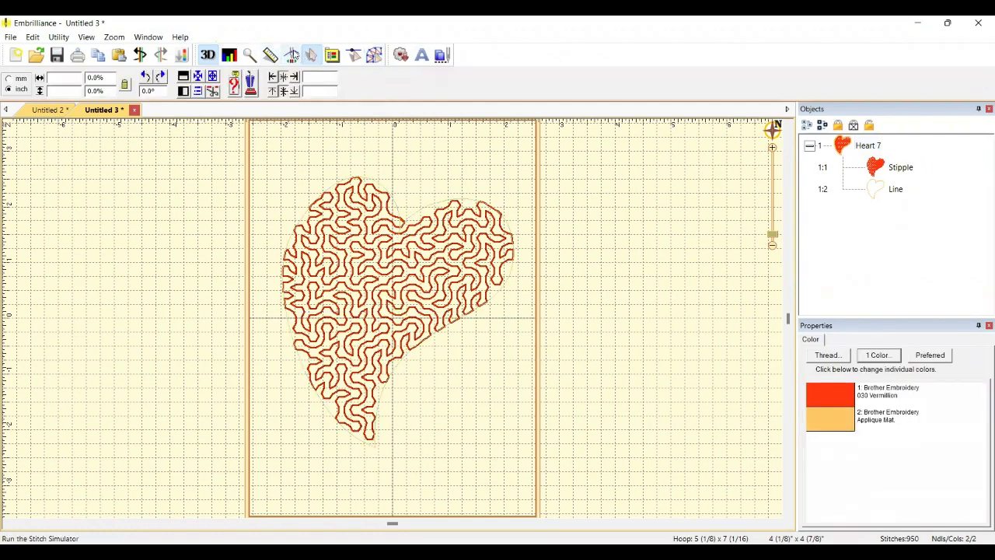
click(294, 54)
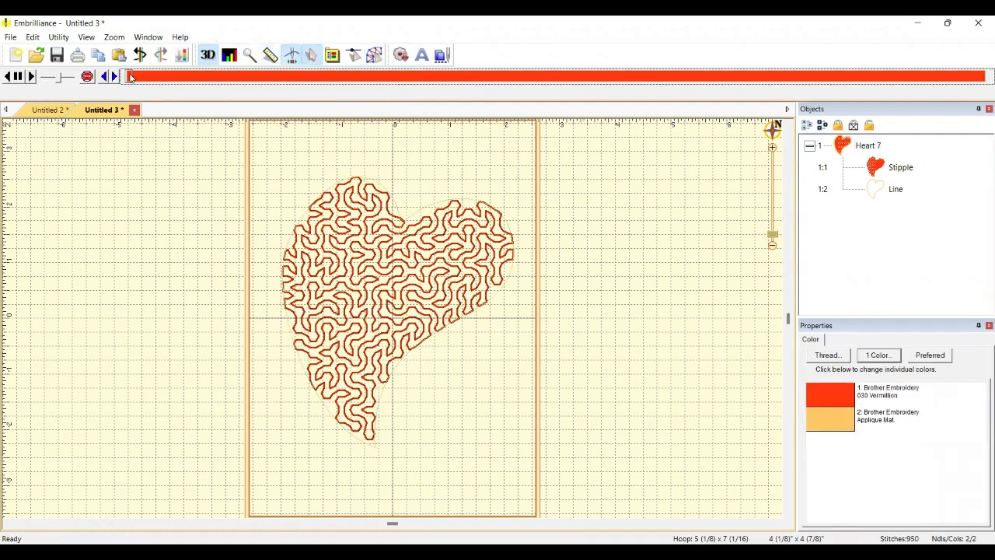
drag(131, 76, 324, 77)
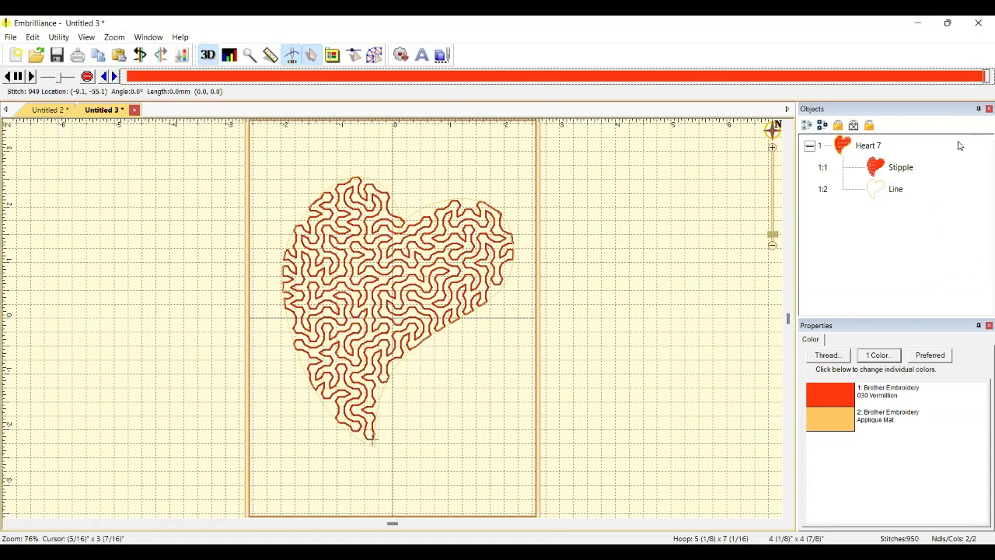
- Convert the remaining heart line to a Satin Border with a width of 4.0 mm, and view its underlay settings
click(892, 191)
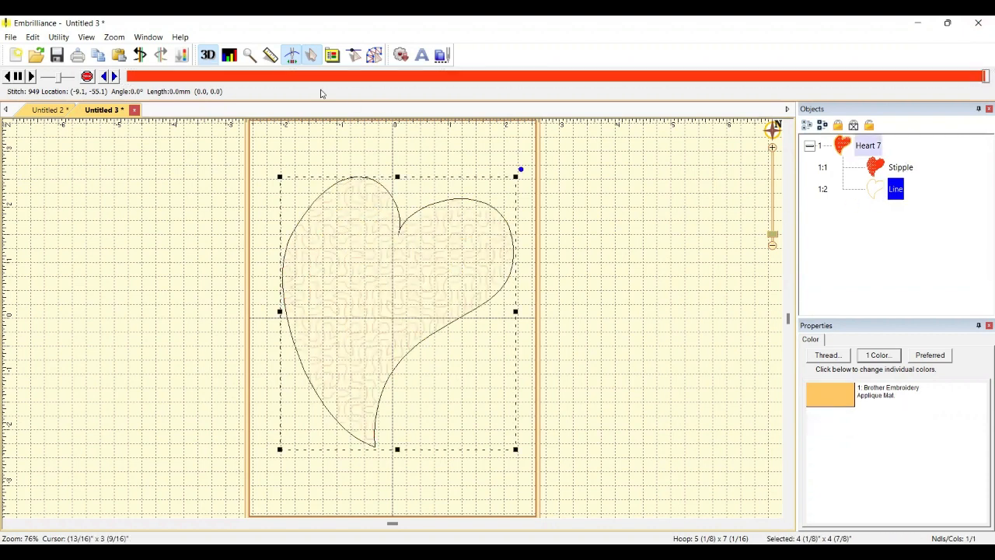
click(375, 54)
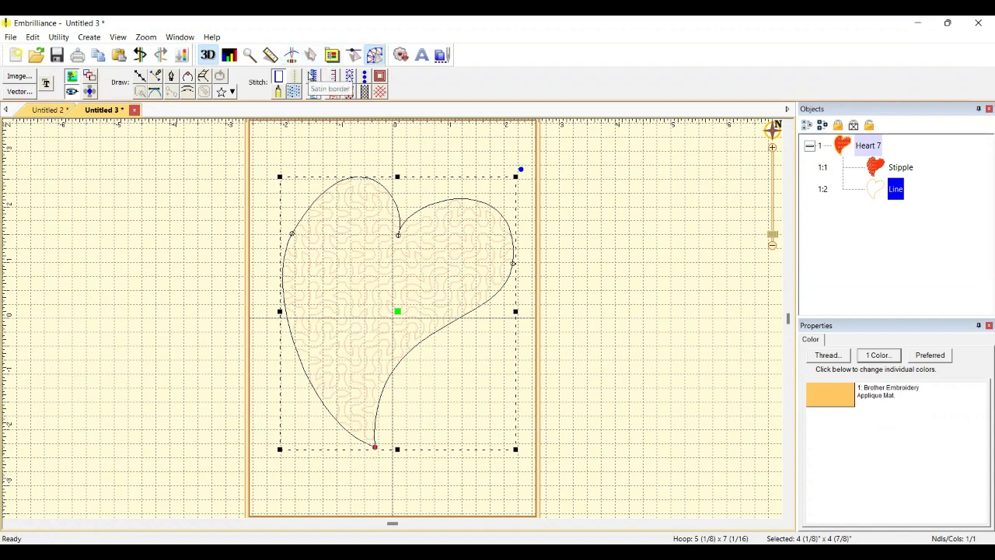
click(313, 77)
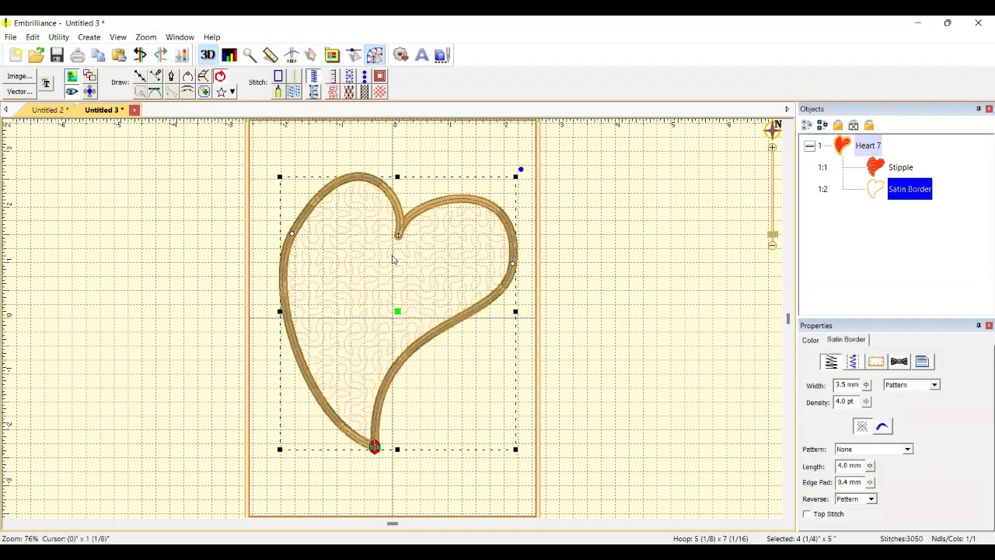
click(839, 403)
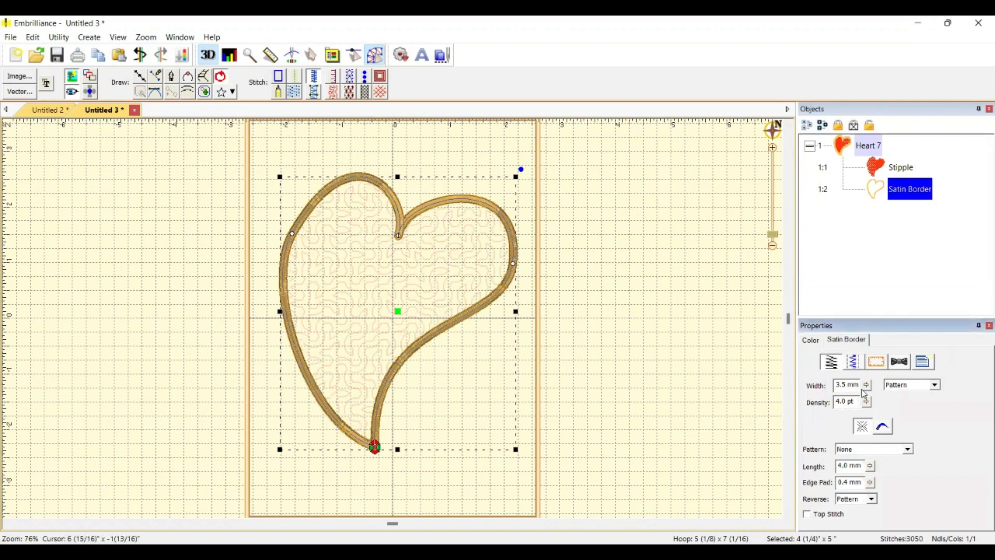
drag(864, 386, 869, 418)
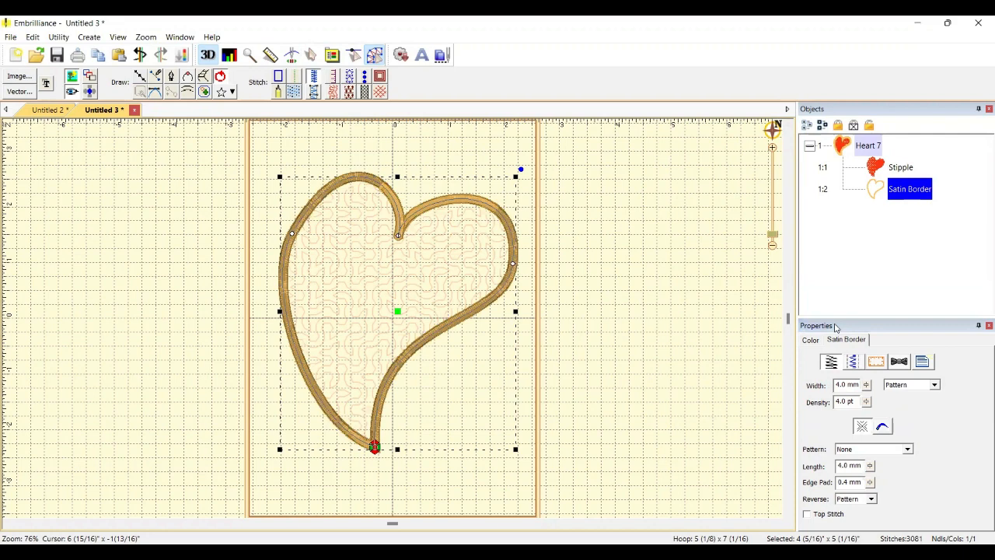
click(854, 361)
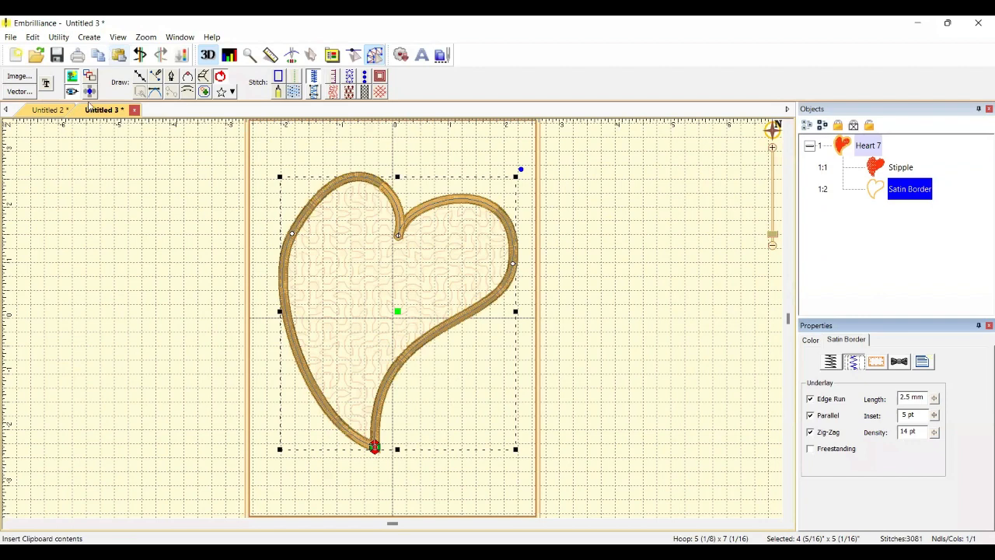
- Create a new design and insert the Heart 9 outline from the Embrilliance: Outlines library catalog
click(17, 56)
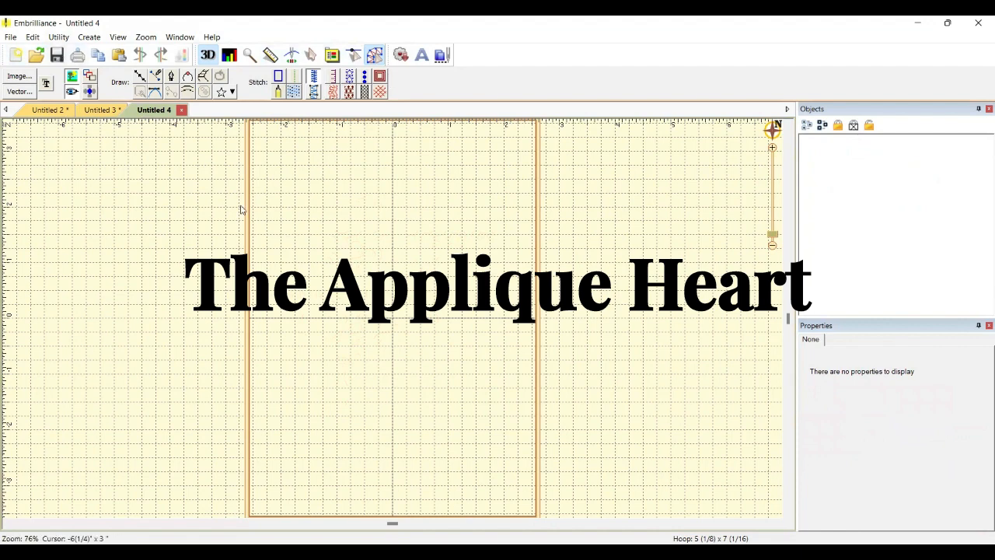
click(374, 55)
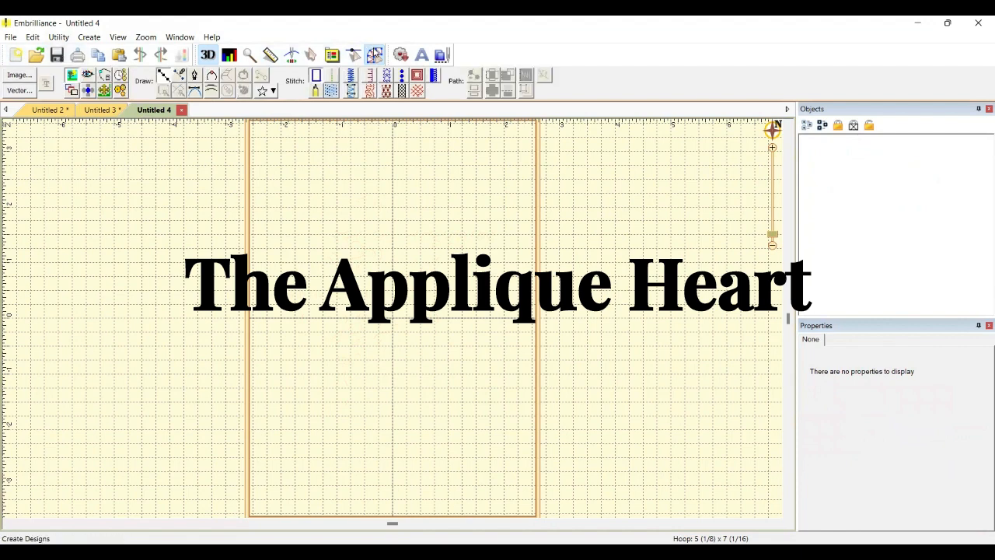
click(442, 55)
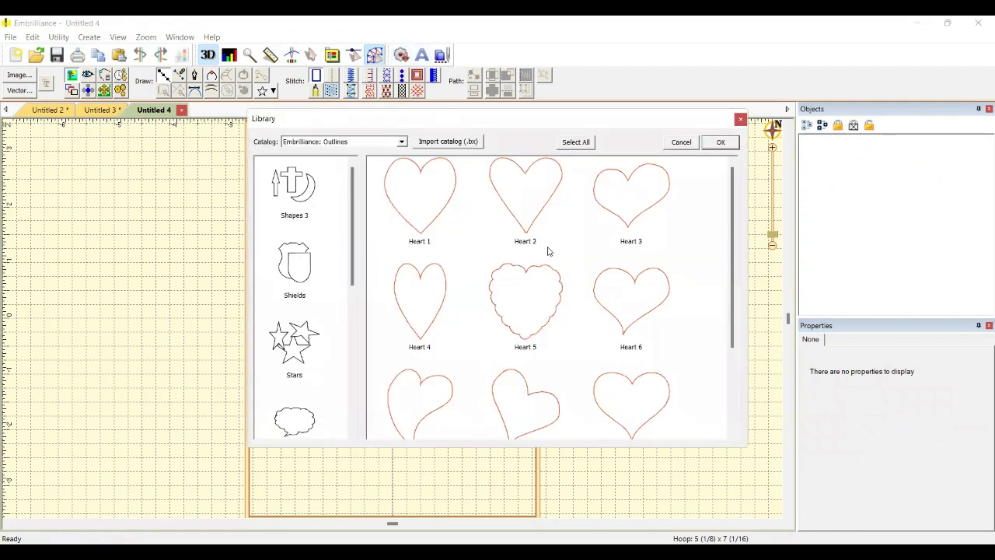
click(634, 390)
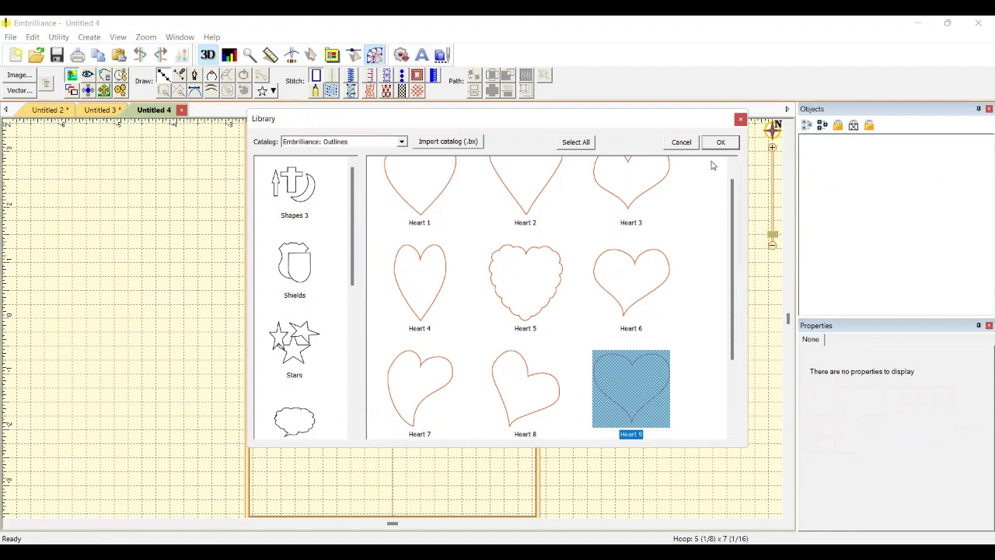
click(722, 139)
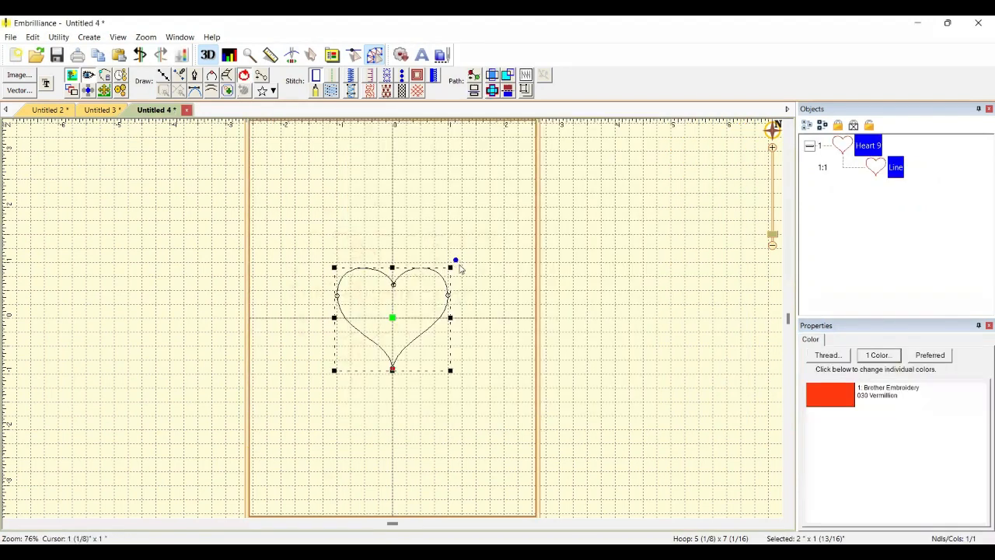
- Enlarge the Heart 9 outline to about 4 3/8" x 4" and position it inside the hoop
drag(454, 269, 529, 175)
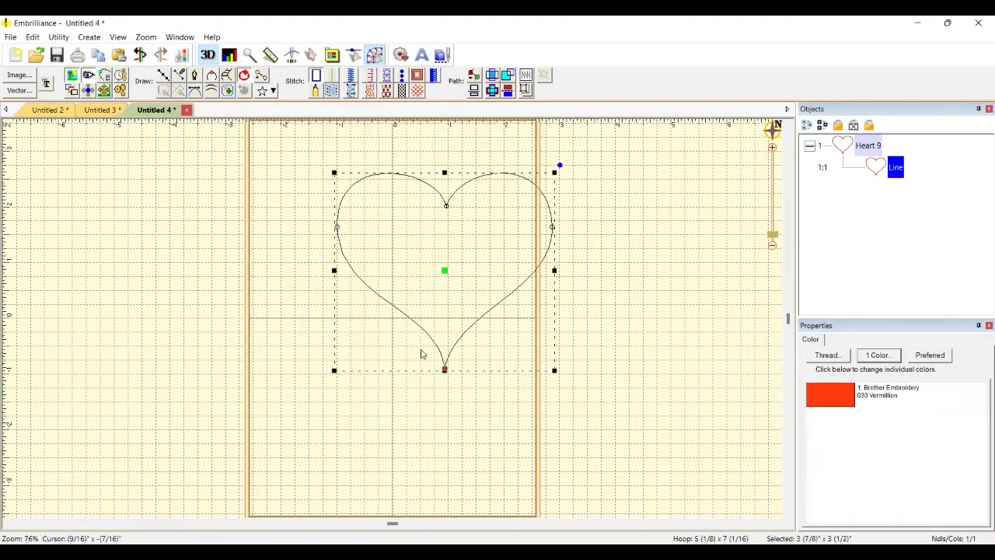
drag(443, 271, 391, 288)
drag(281, 384, 251, 413)
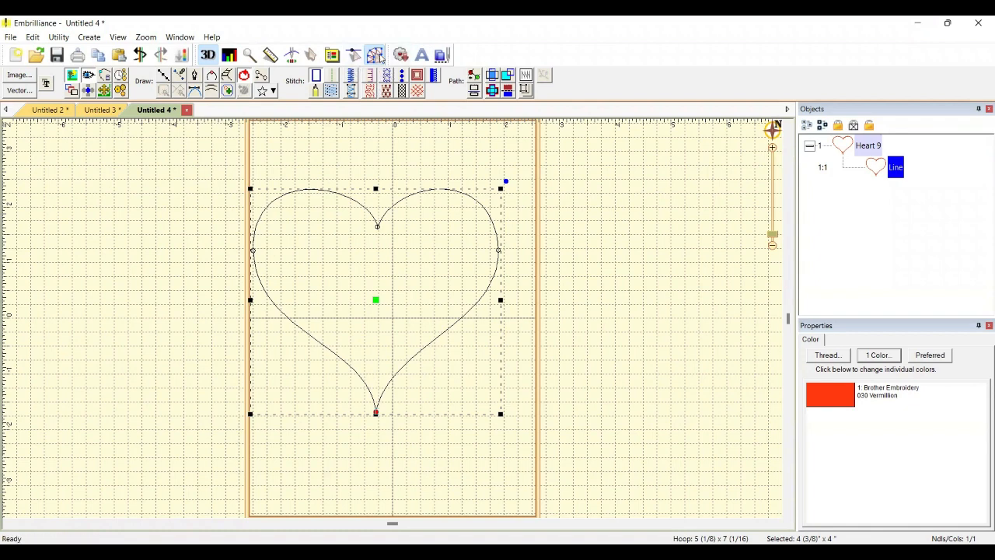
- Try a Satin Border on the heart outline, and convert it to an Applique object instead
click(376, 56)
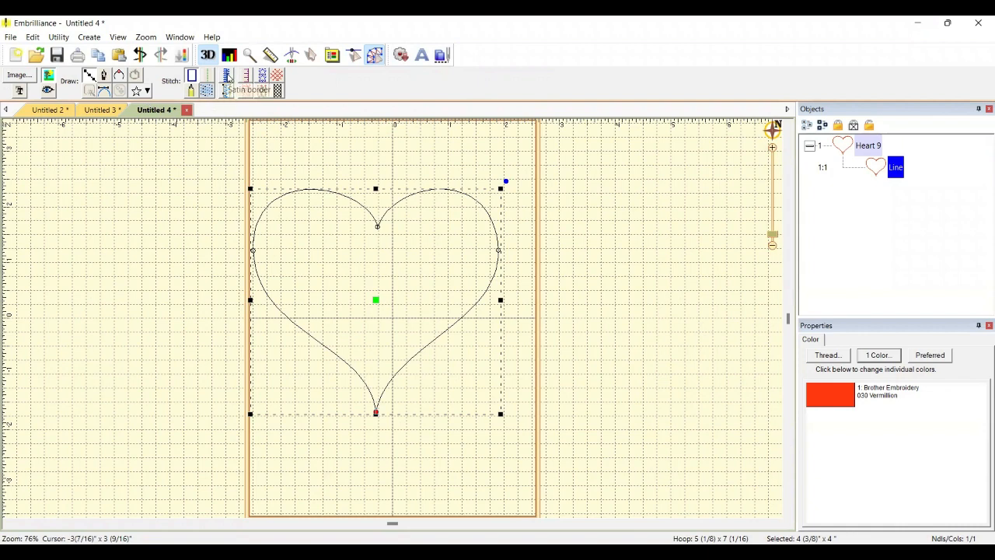
click(227, 76)
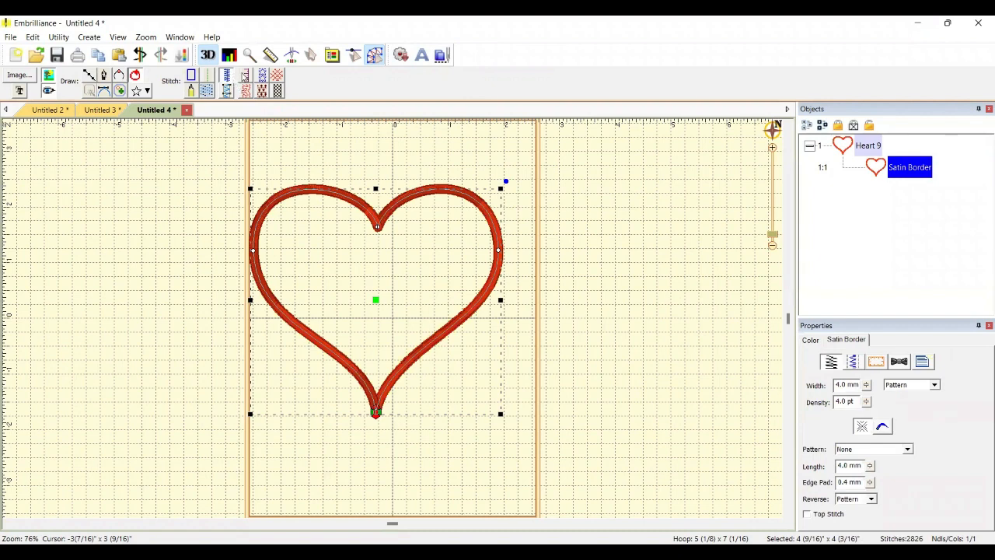
click(246, 75)
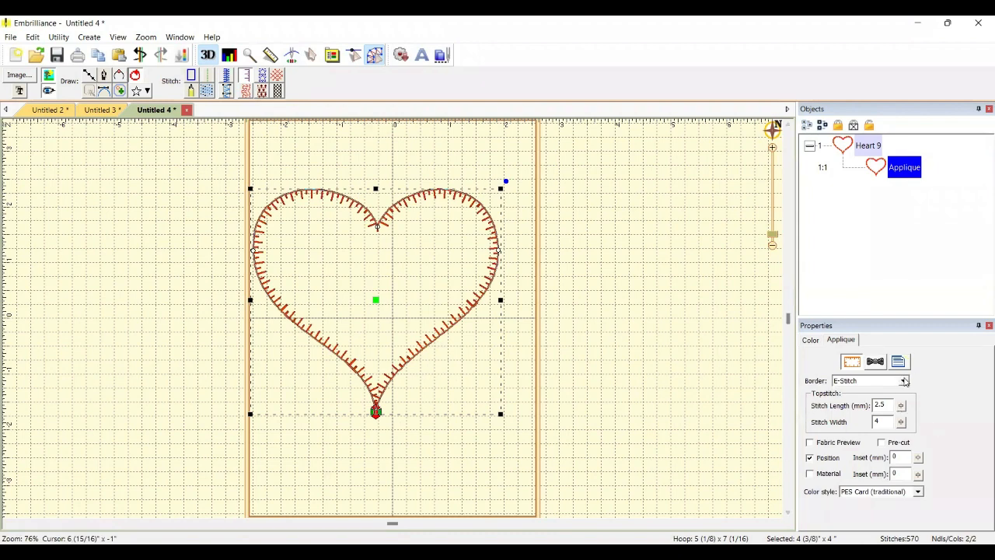
- Change the applique border to Satin and set its stitch width to 4.0
click(903, 381)
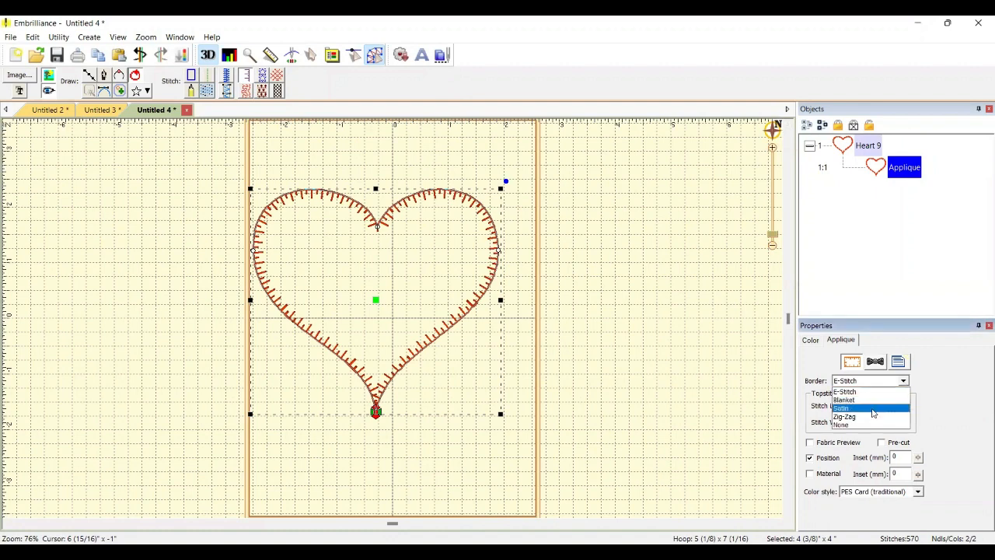
click(872, 409)
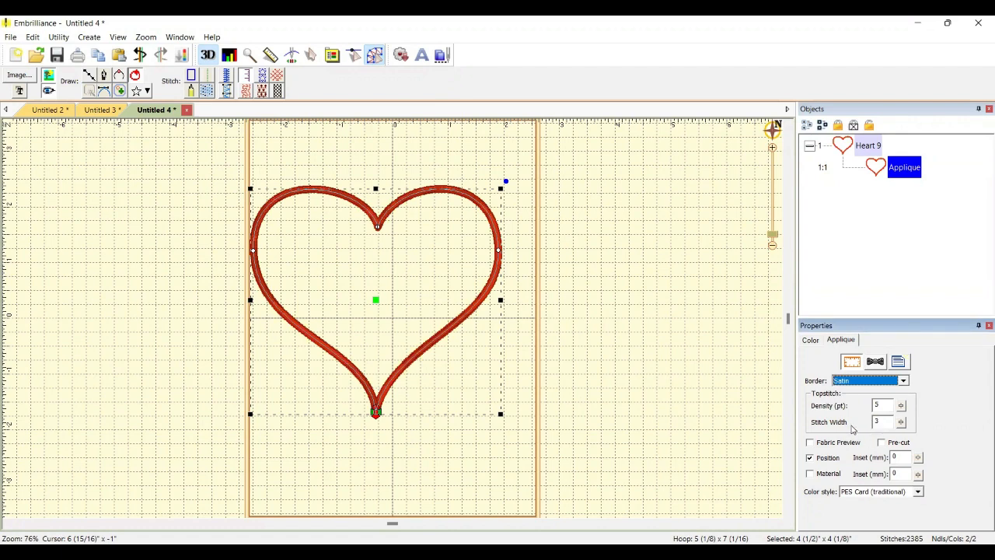
click(902, 422)
drag(905, 422, 906, 413)
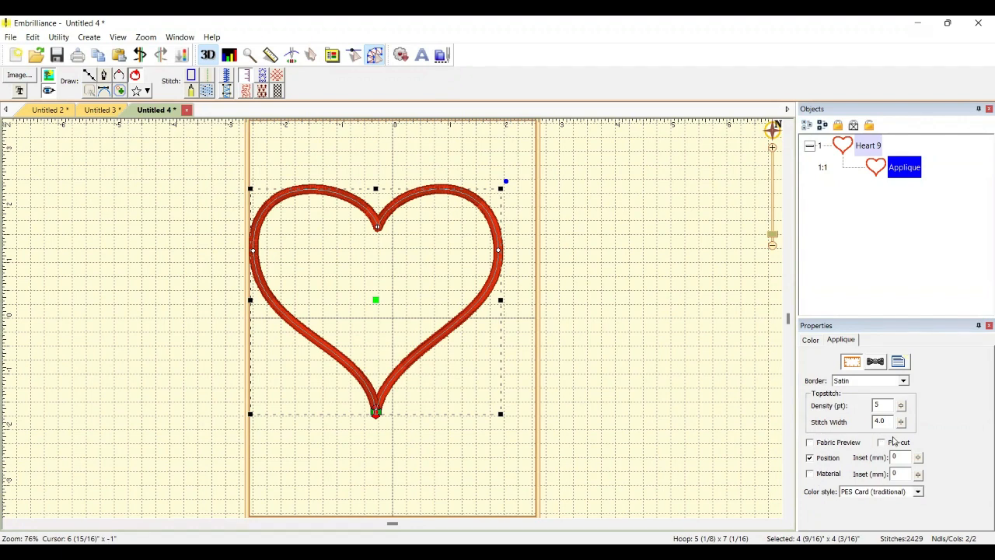
- Enable Fabric Preview and the Material line for the applique, leave Pre-cut off, and deselect the heart
click(809, 442)
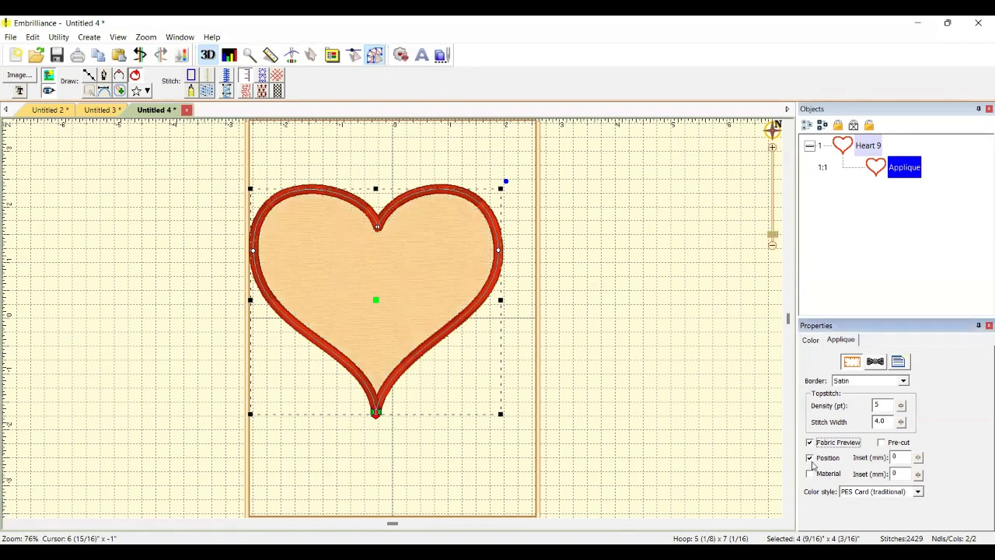
click(810, 474)
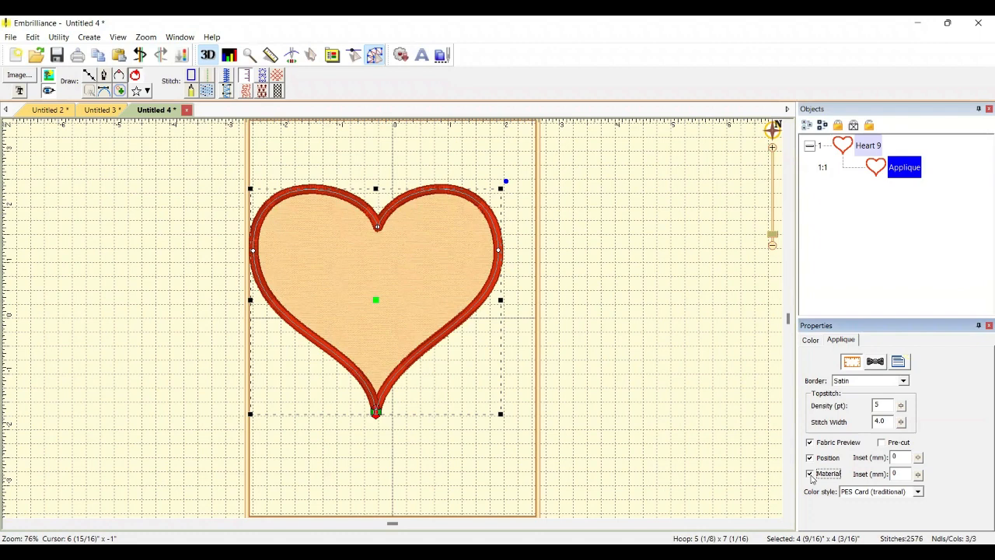
click(888, 444)
click(887, 444)
click(746, 456)
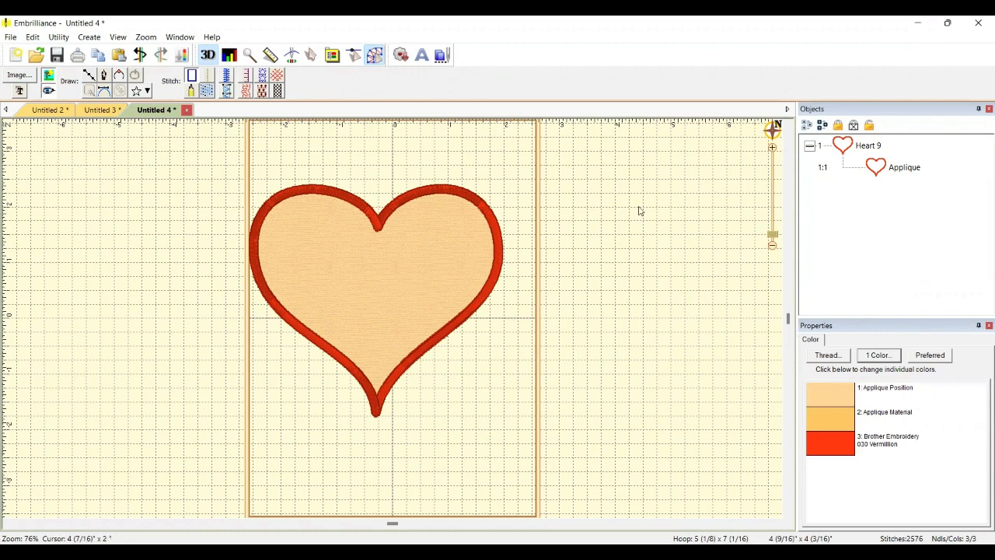
- Simulate the applique heart's stitch-out from the first stitch through the position and material lines into the satin border
click(292, 54)
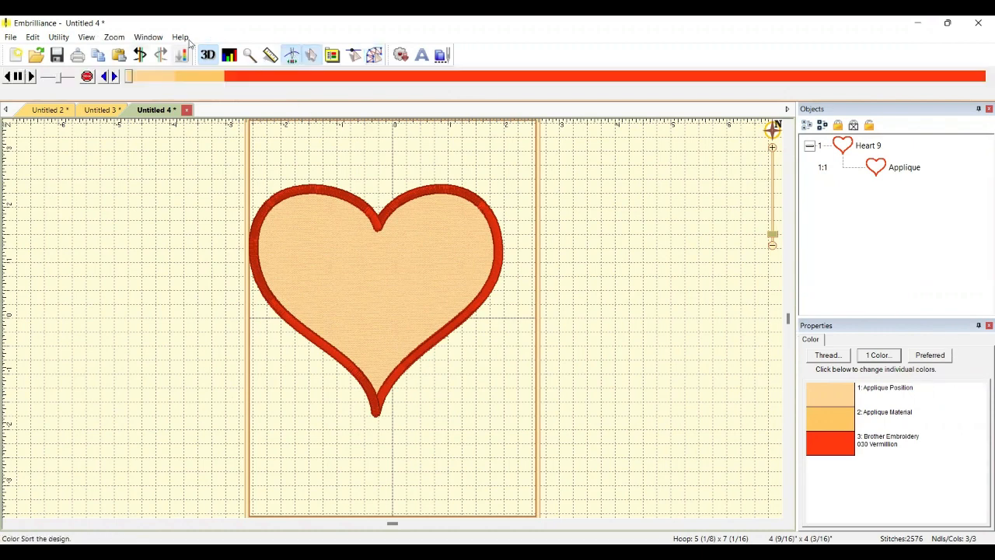
drag(132, 74, 457, 74)
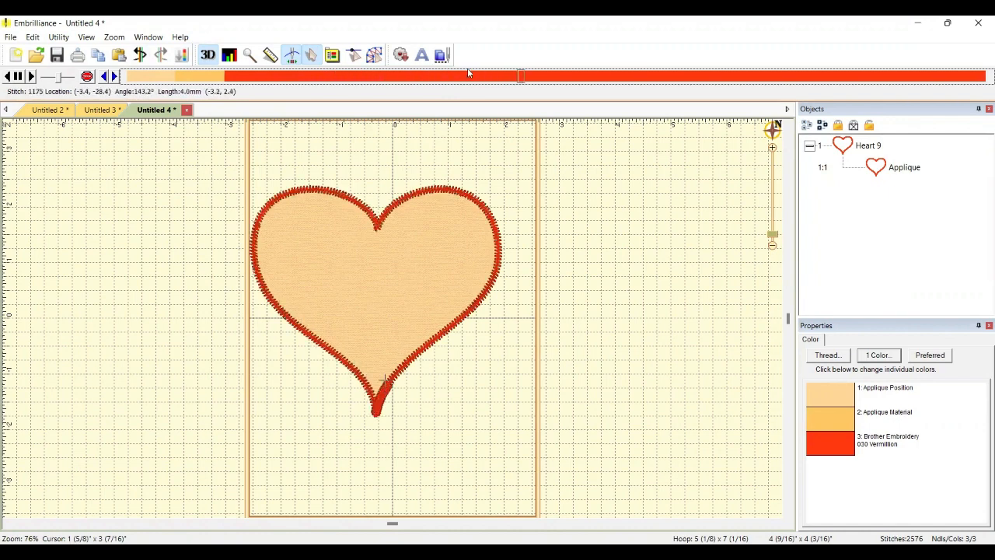